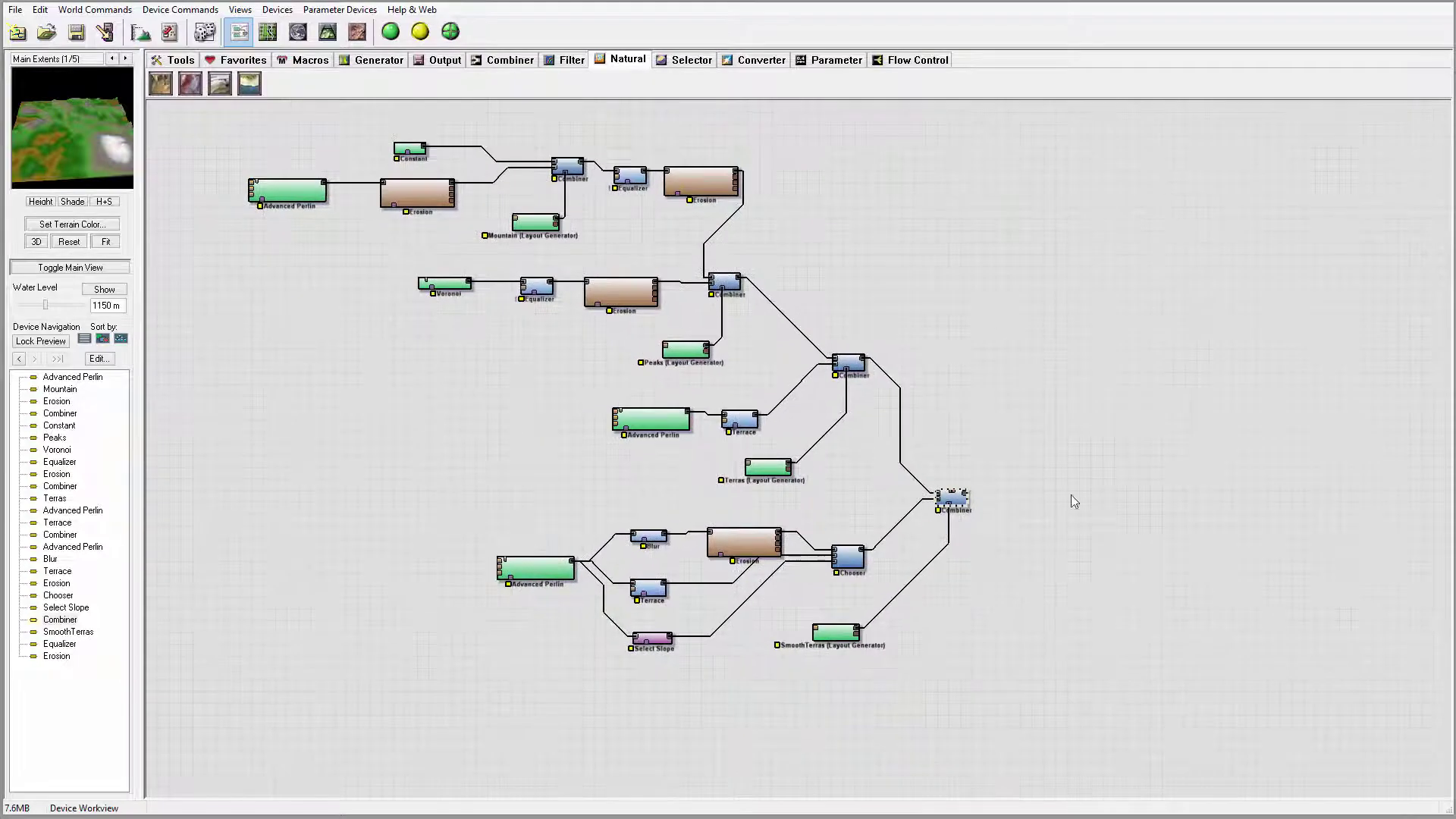
Pan the device graph and switch to Layout View to show the Mountain layout's island map
right_drag(576, 373, 624, 428)
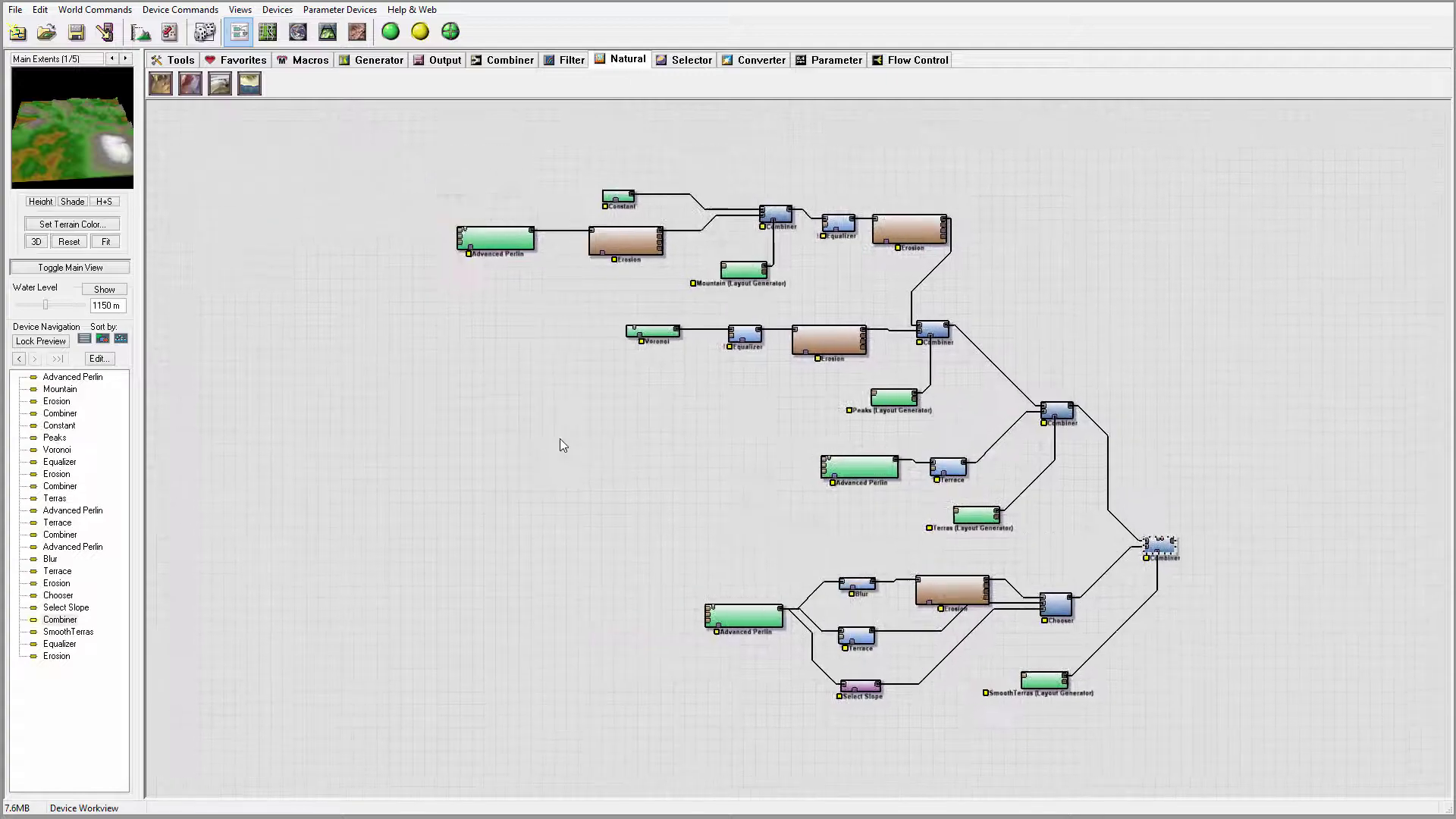
click(271, 32)
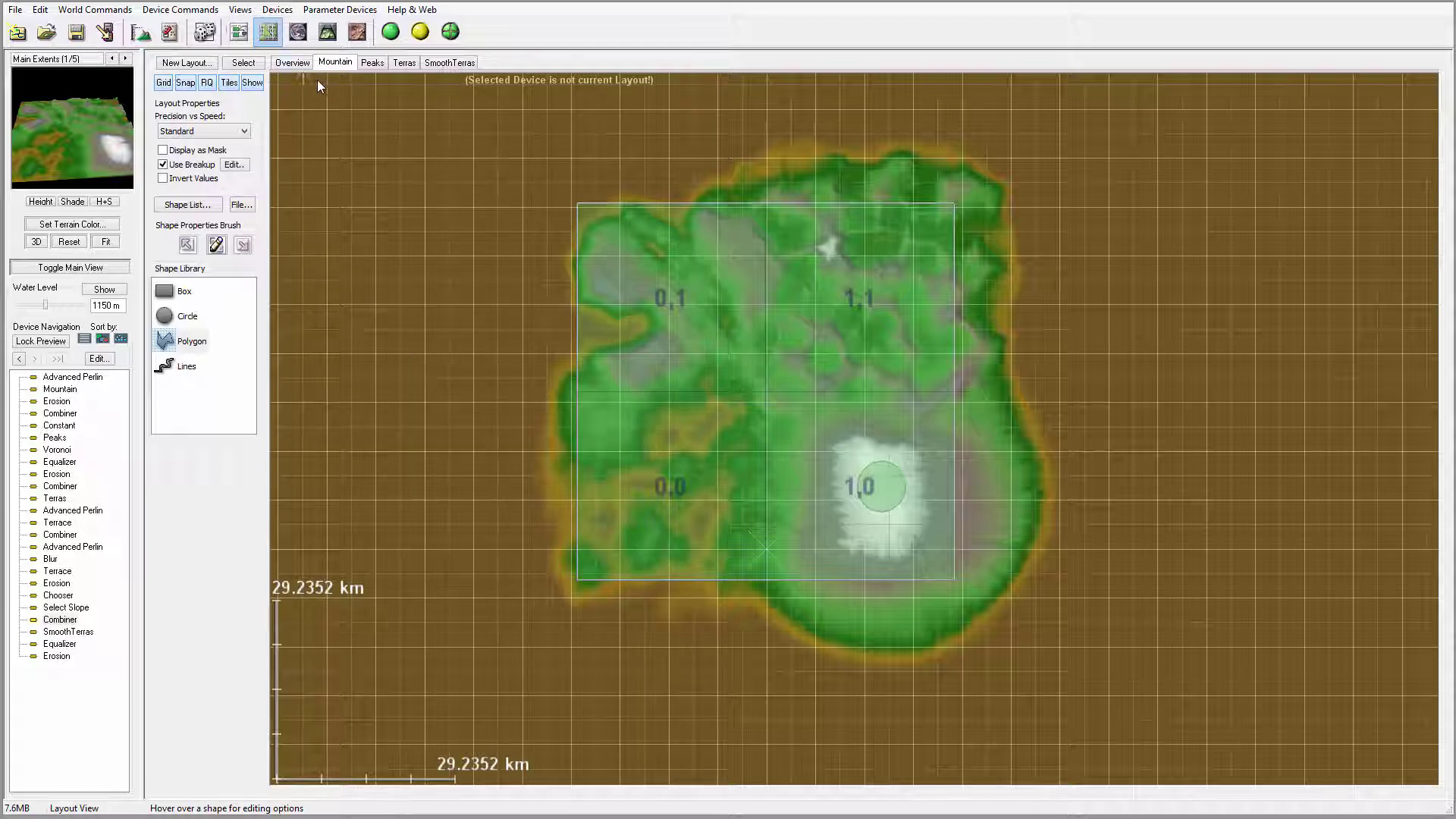
Show the whole-terrain overview and create a new empty Layout 4
click(292, 63)
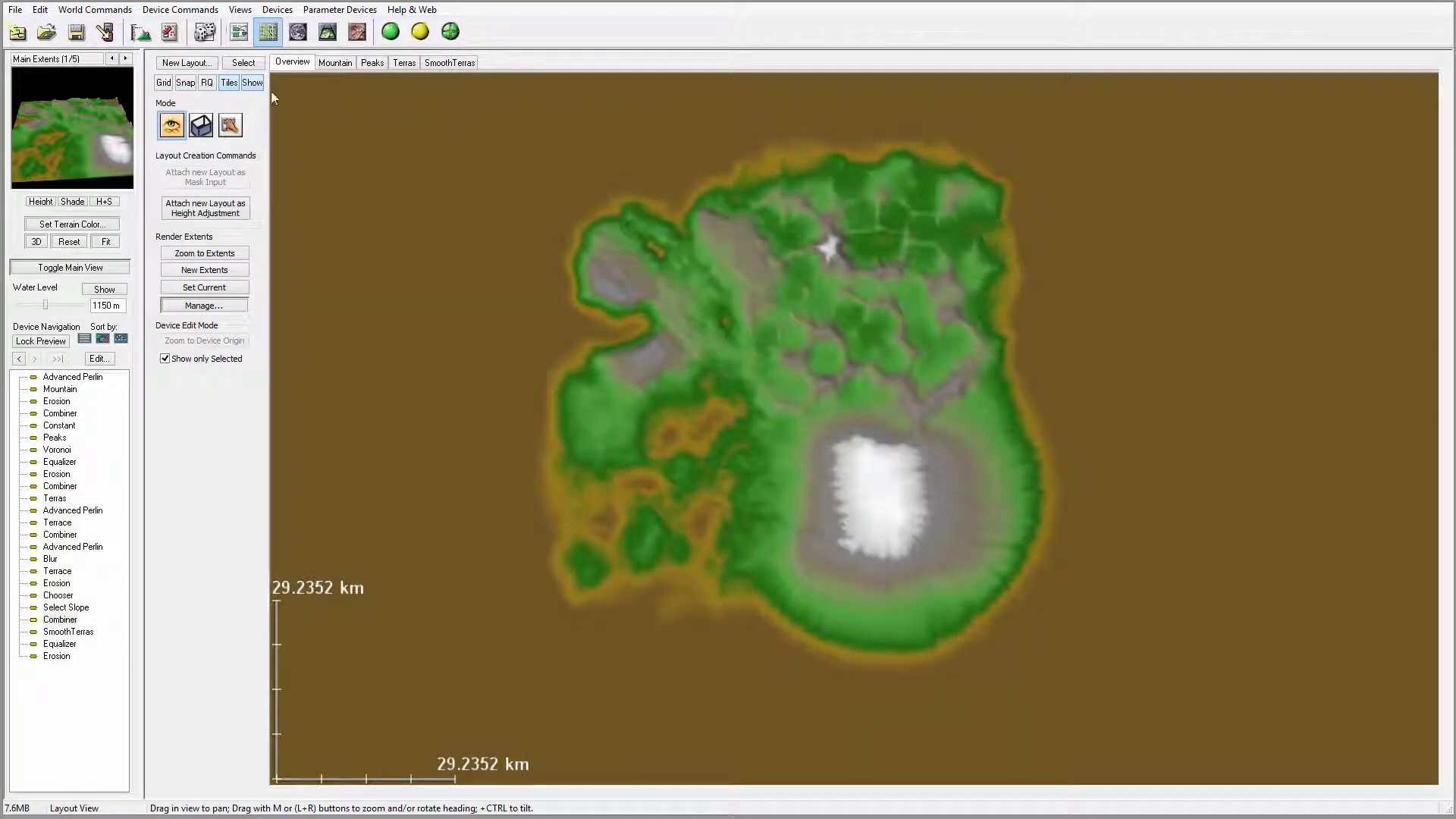
click(187, 63)
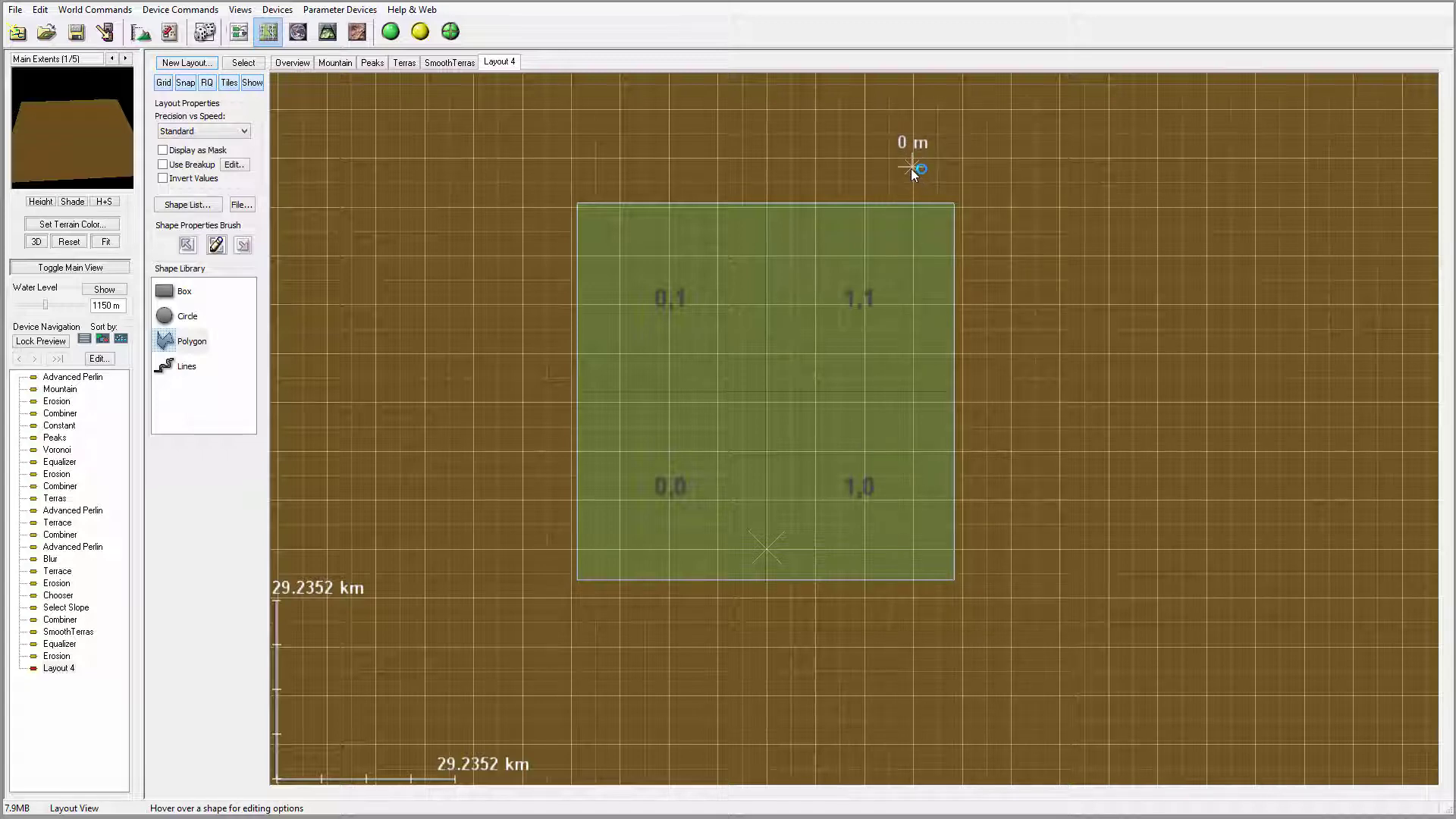
Choose the Lines shape and place the river's first points, curving down from the upper right
click(186, 366)
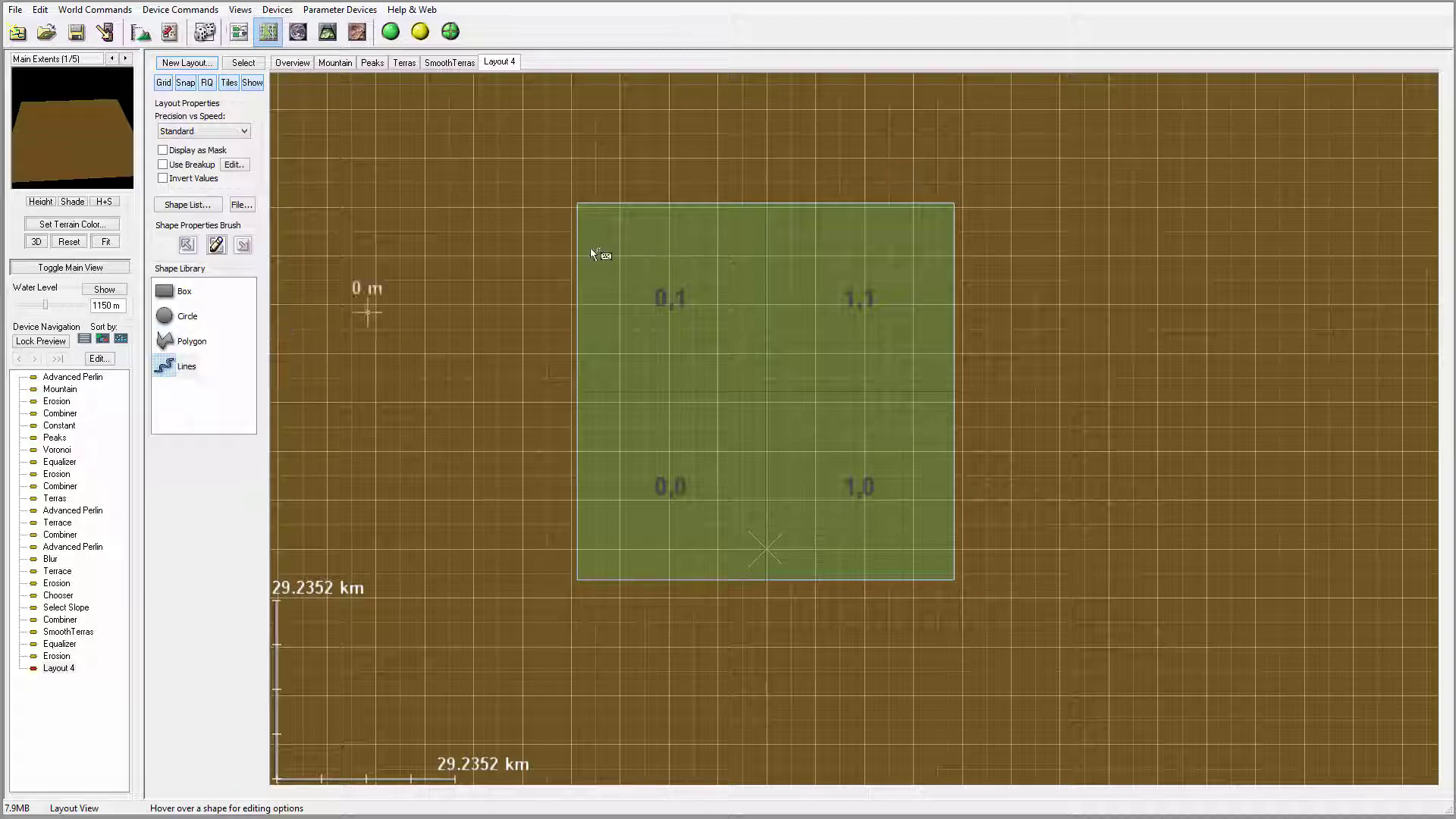
click(914, 157)
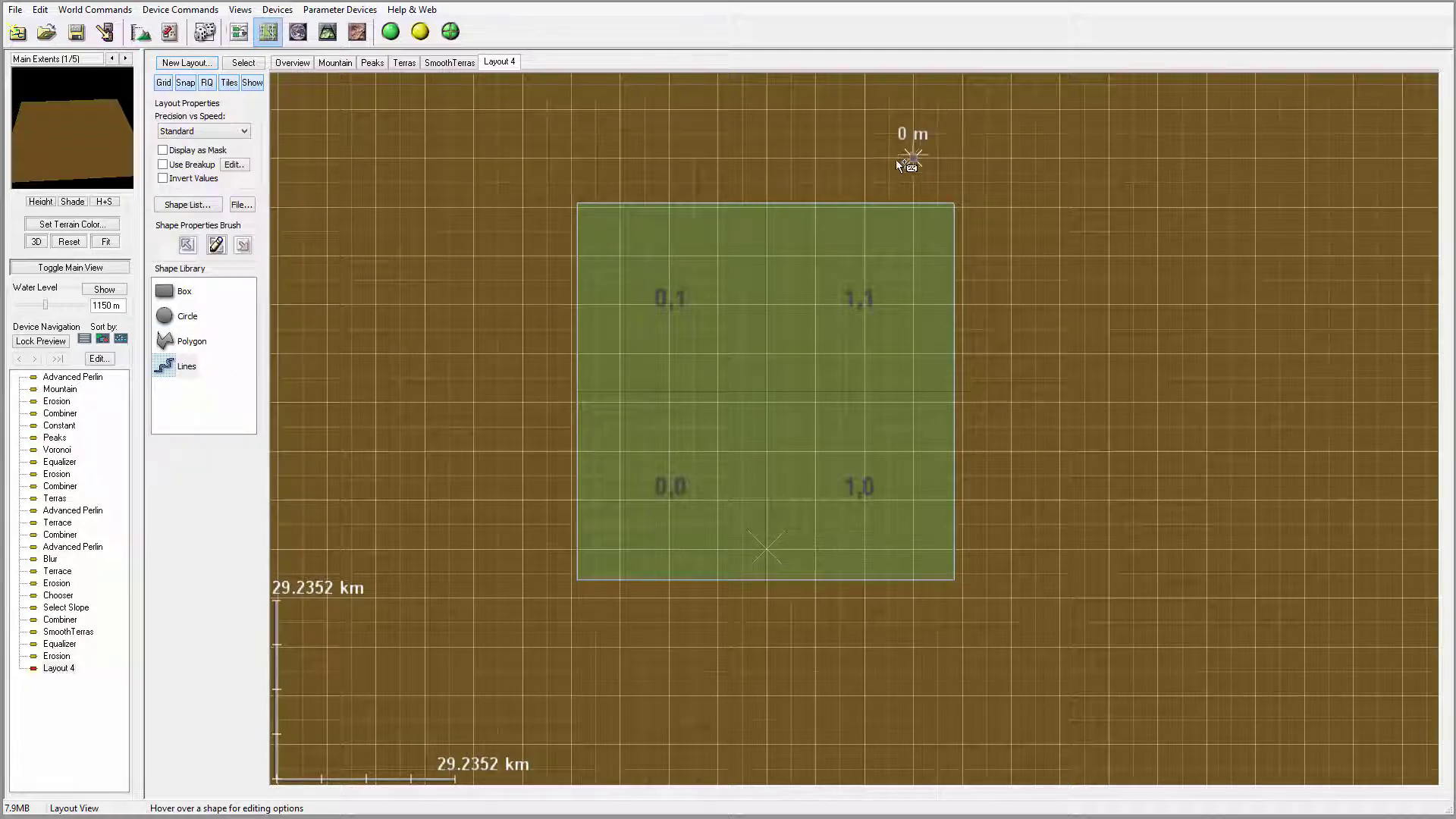
click(873, 214)
click(901, 231)
click(913, 280)
click(888, 305)
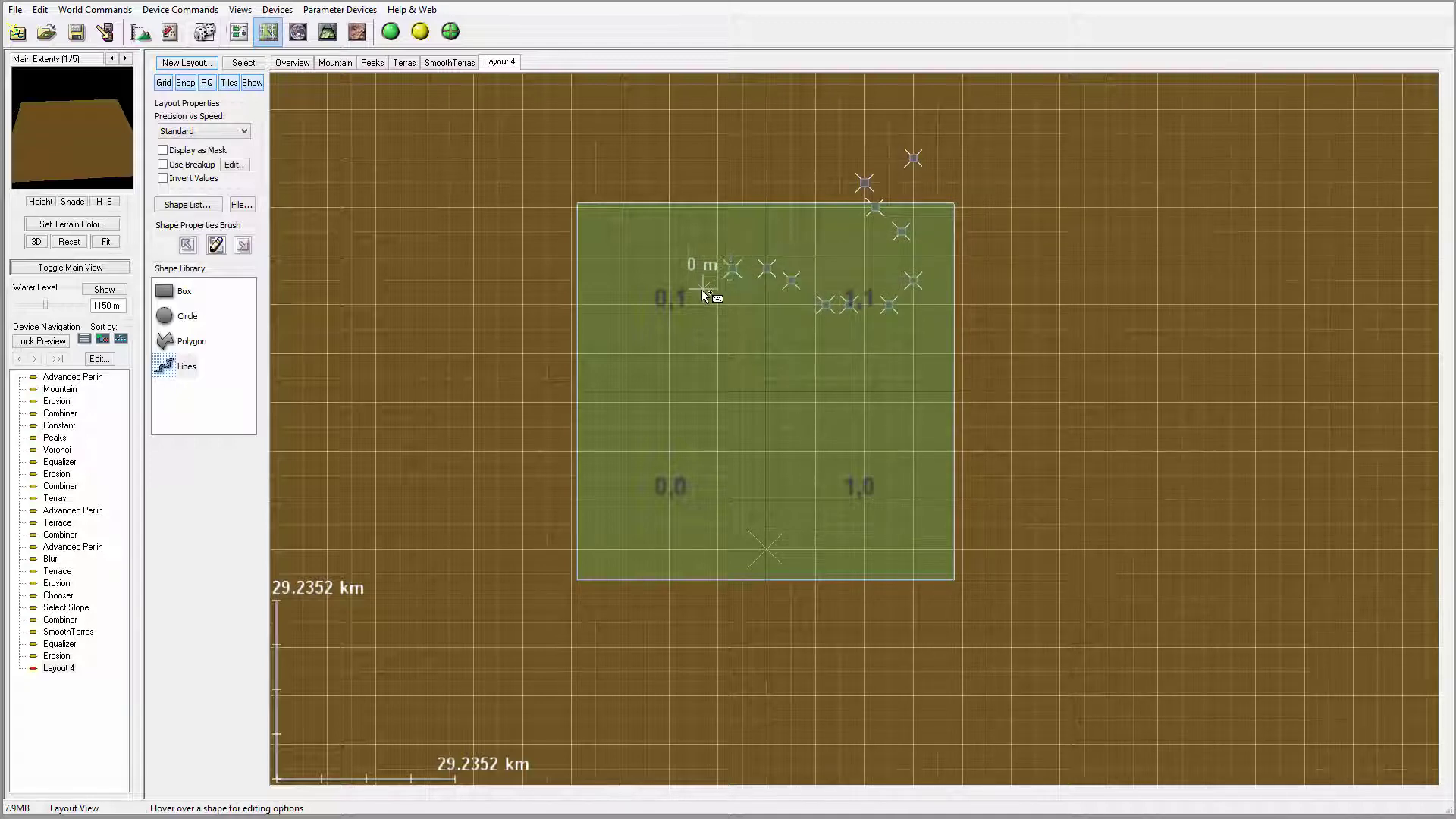
click(767, 376)
Continue the river through the lower bend and leftward, finishing past the green square's left edge
click(839, 403)
click(853, 439)
click(767, 487)
click(742, 475)
click(668, 475)
click(620, 486)
click(584, 500)
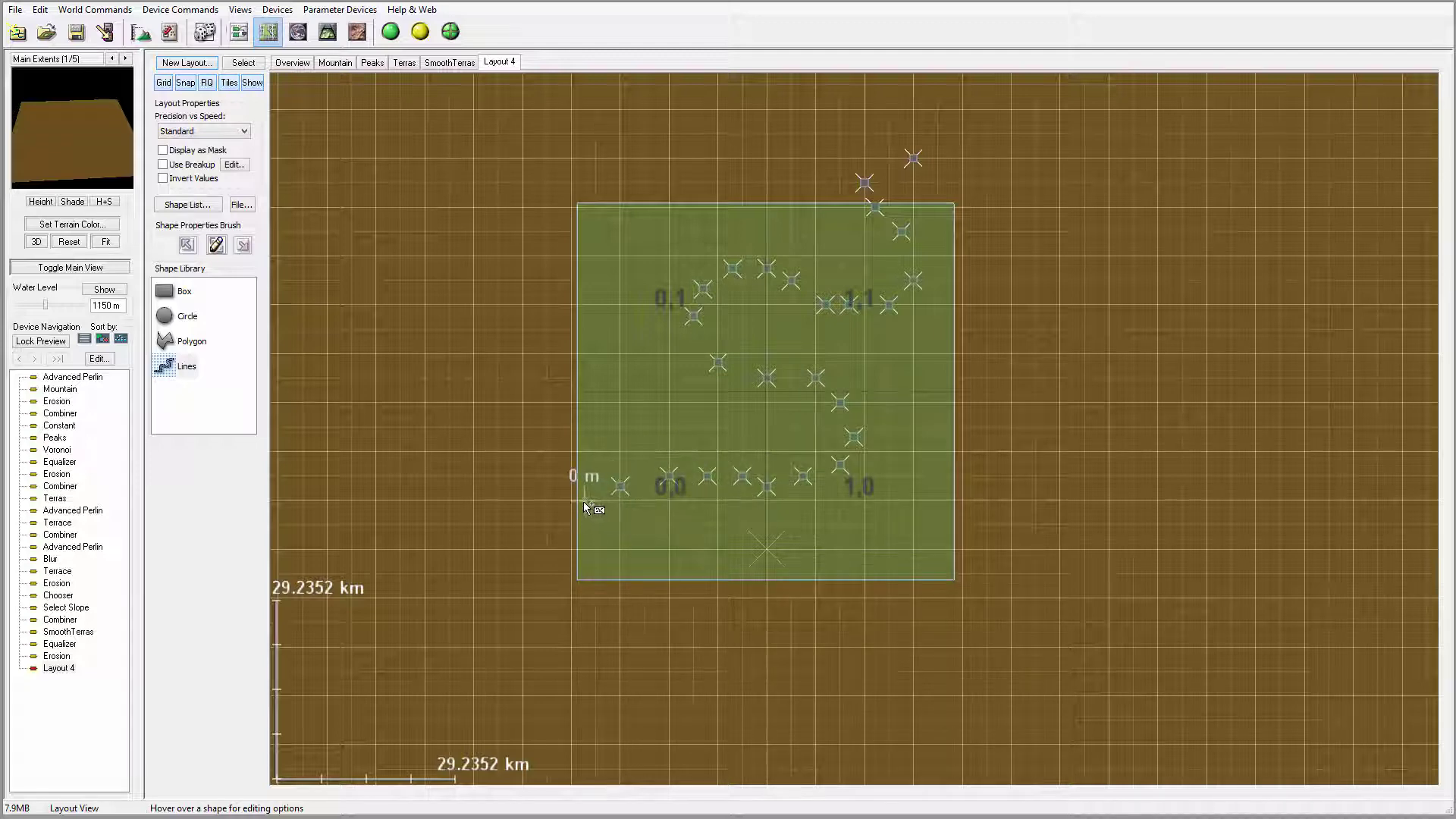
double_click(494, 511)
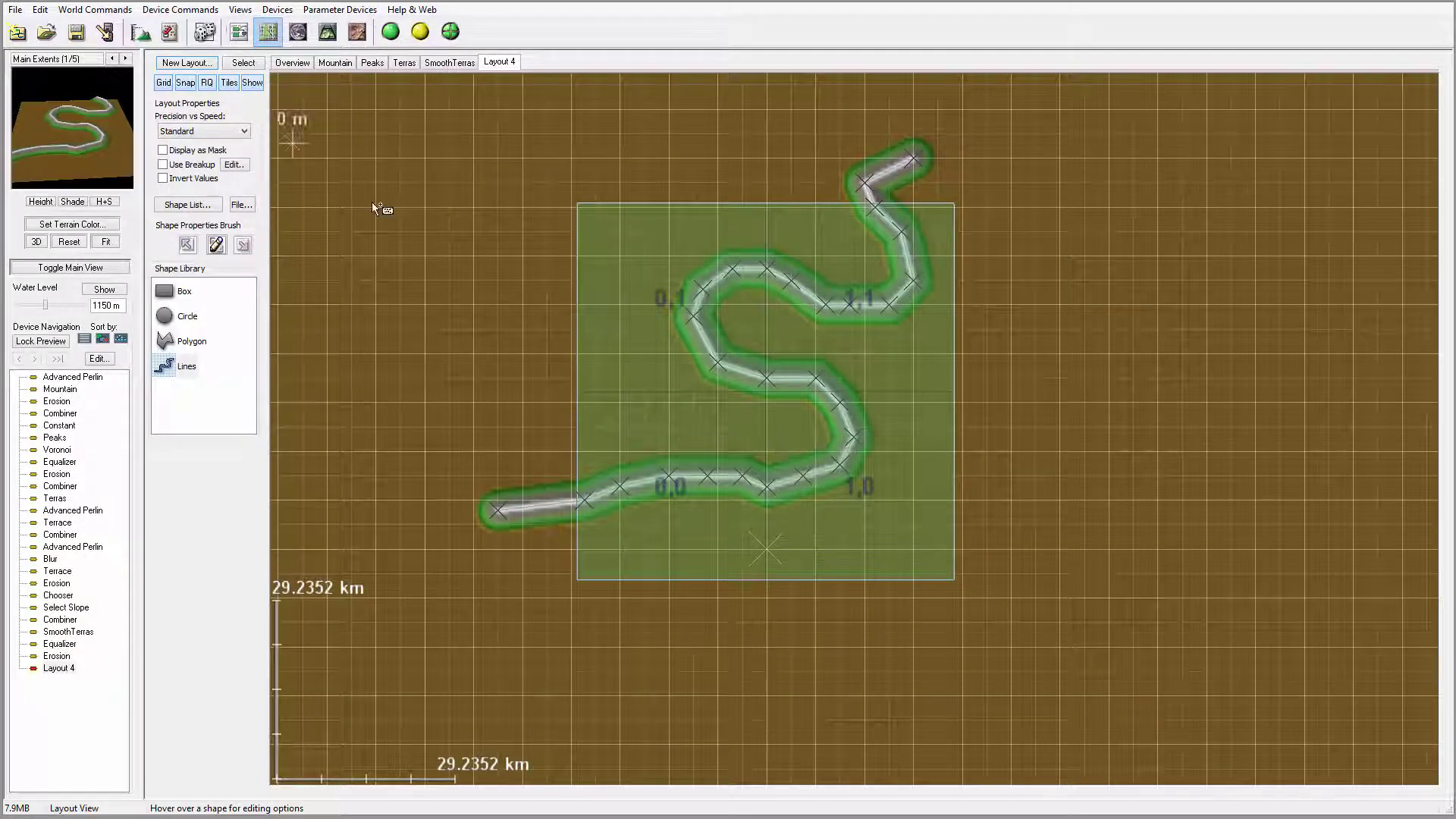
Enable Use Breakup on the river and set the breakup scale to 5.33333 km
click(163, 165)
click(234, 166)
click(732, 413)
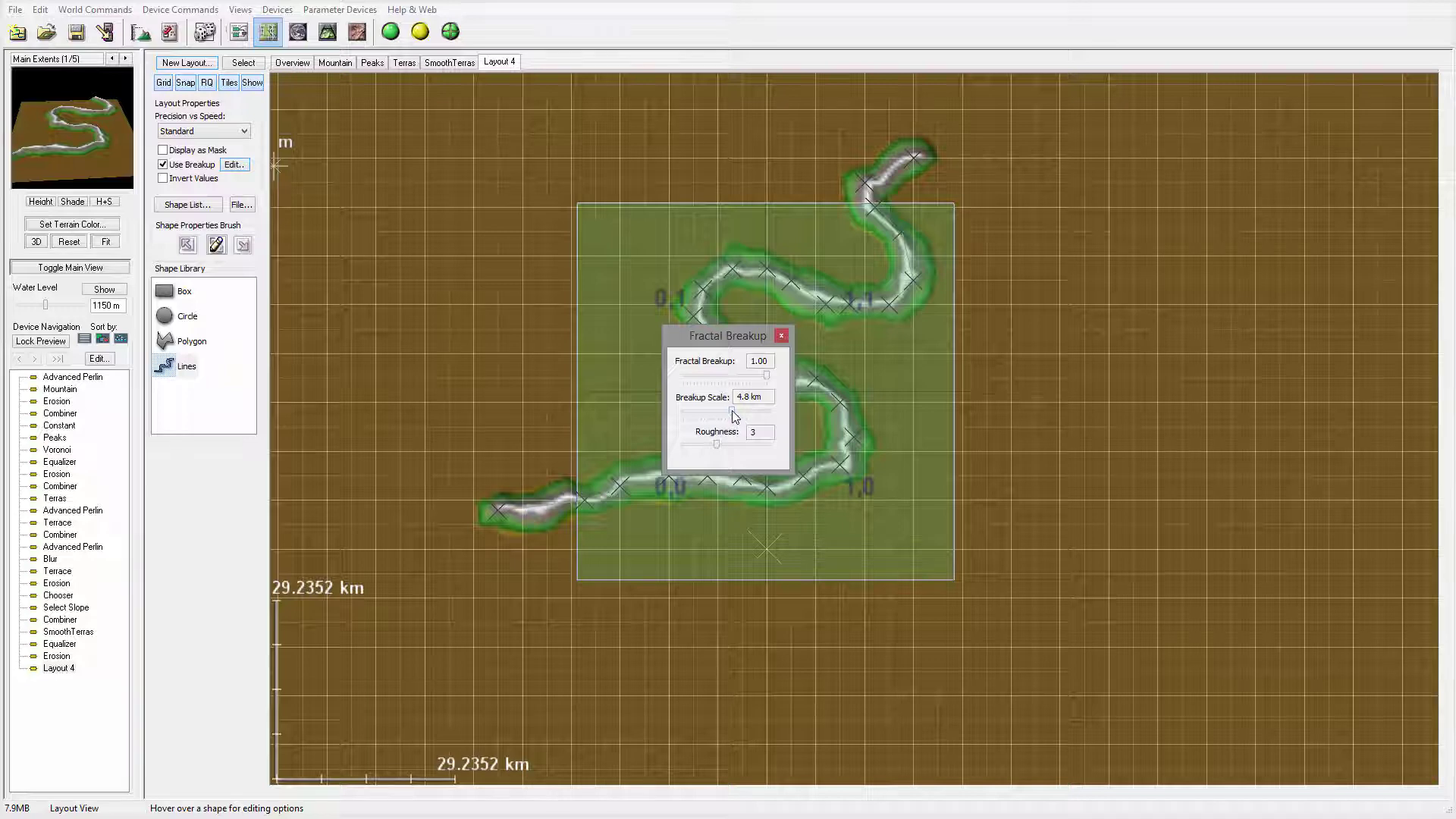
drag(733, 412, 740, 411)
click(781, 335)
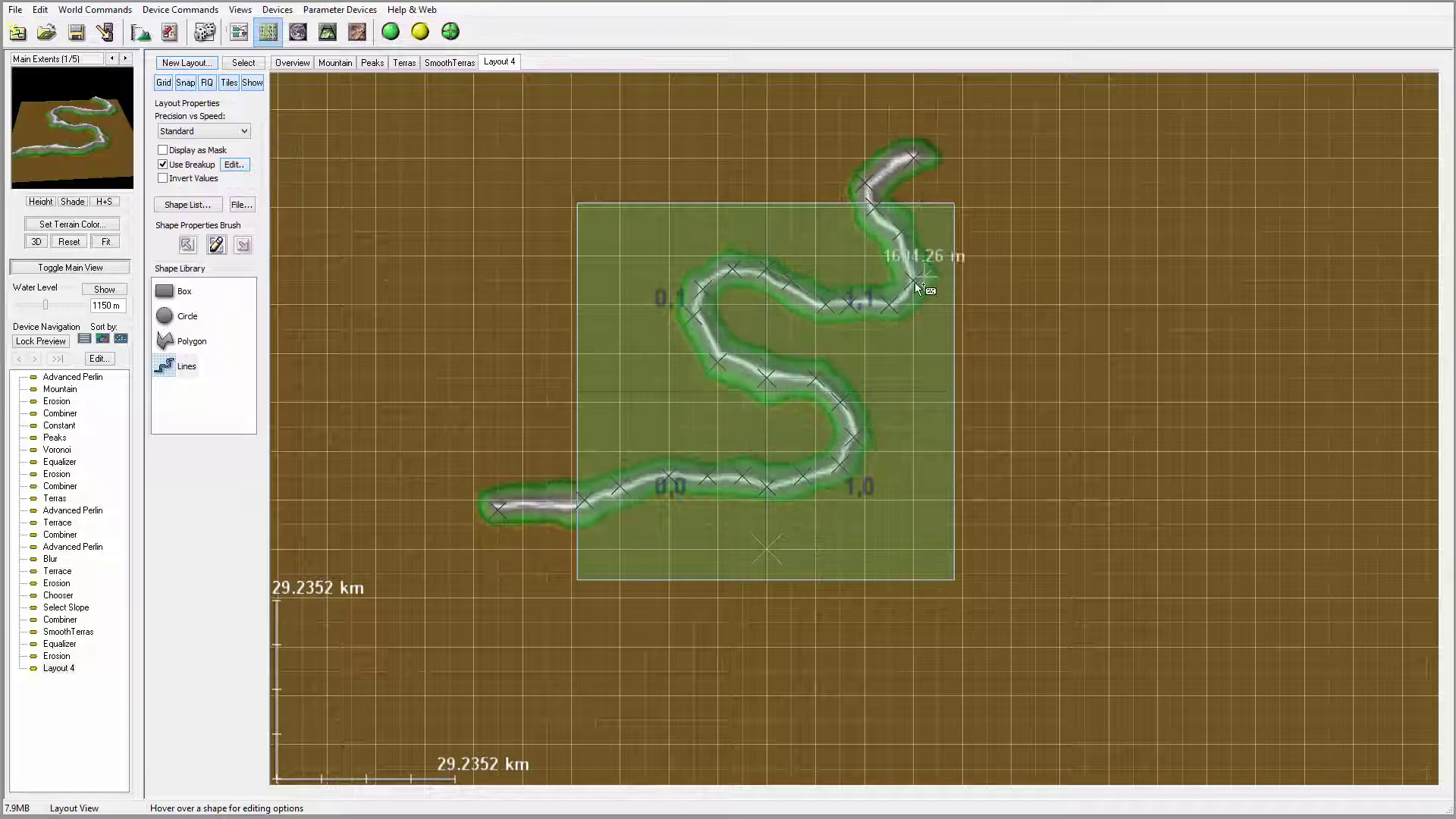
Lower the breakup scale for rougher river edges and turn on Invert Values
click(234, 165)
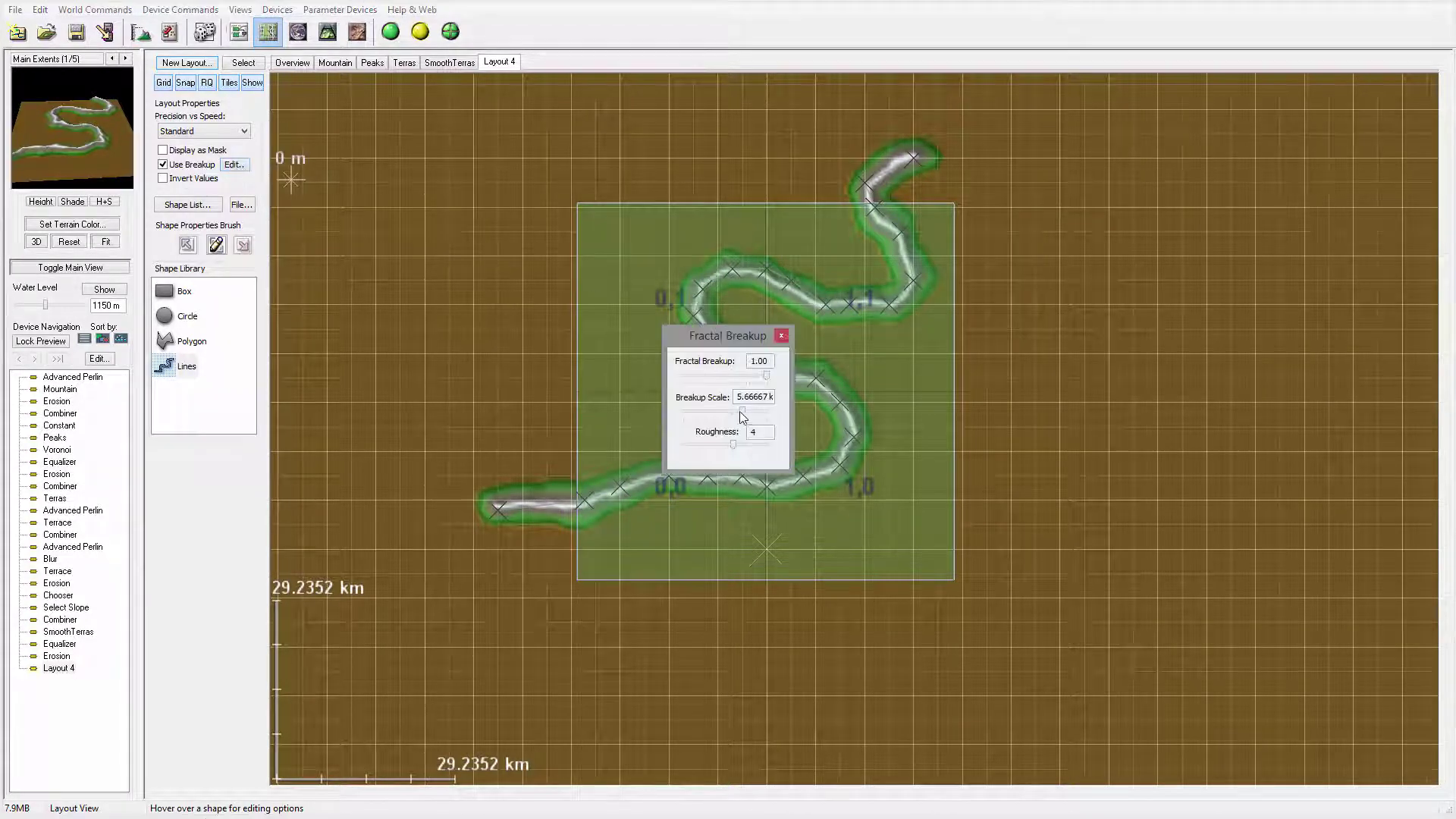
drag(742, 415, 712, 409)
click(781, 335)
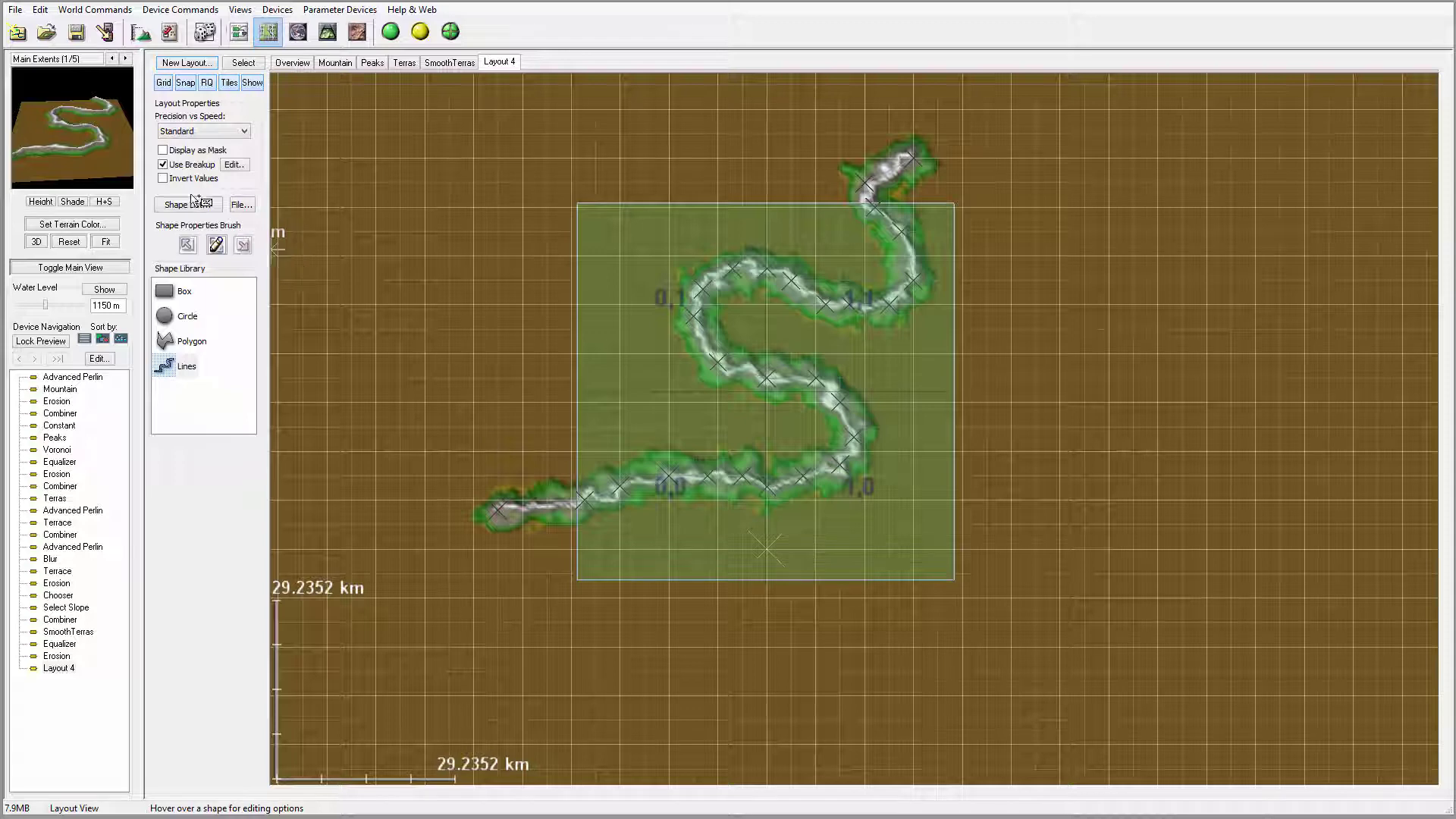
click(164, 179)
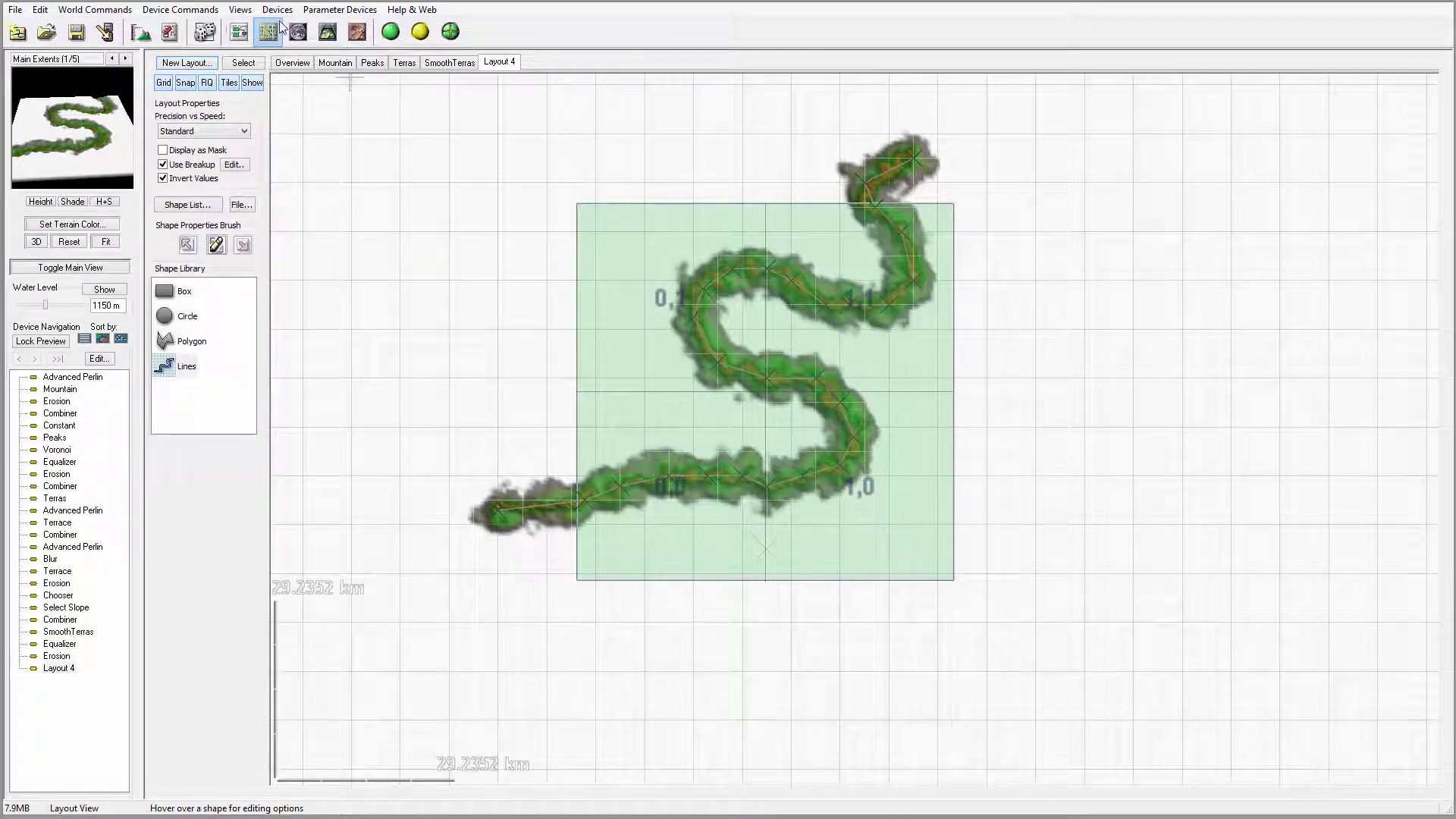
Return to the device graph and move the Layout 4 node into open space
click(238, 31)
right_drag(668, 476, 679, 251)
drag(788, 364, 518, 485)
scroll(522, 462, up, 3)
right_drag(482, 453, 950, 438)
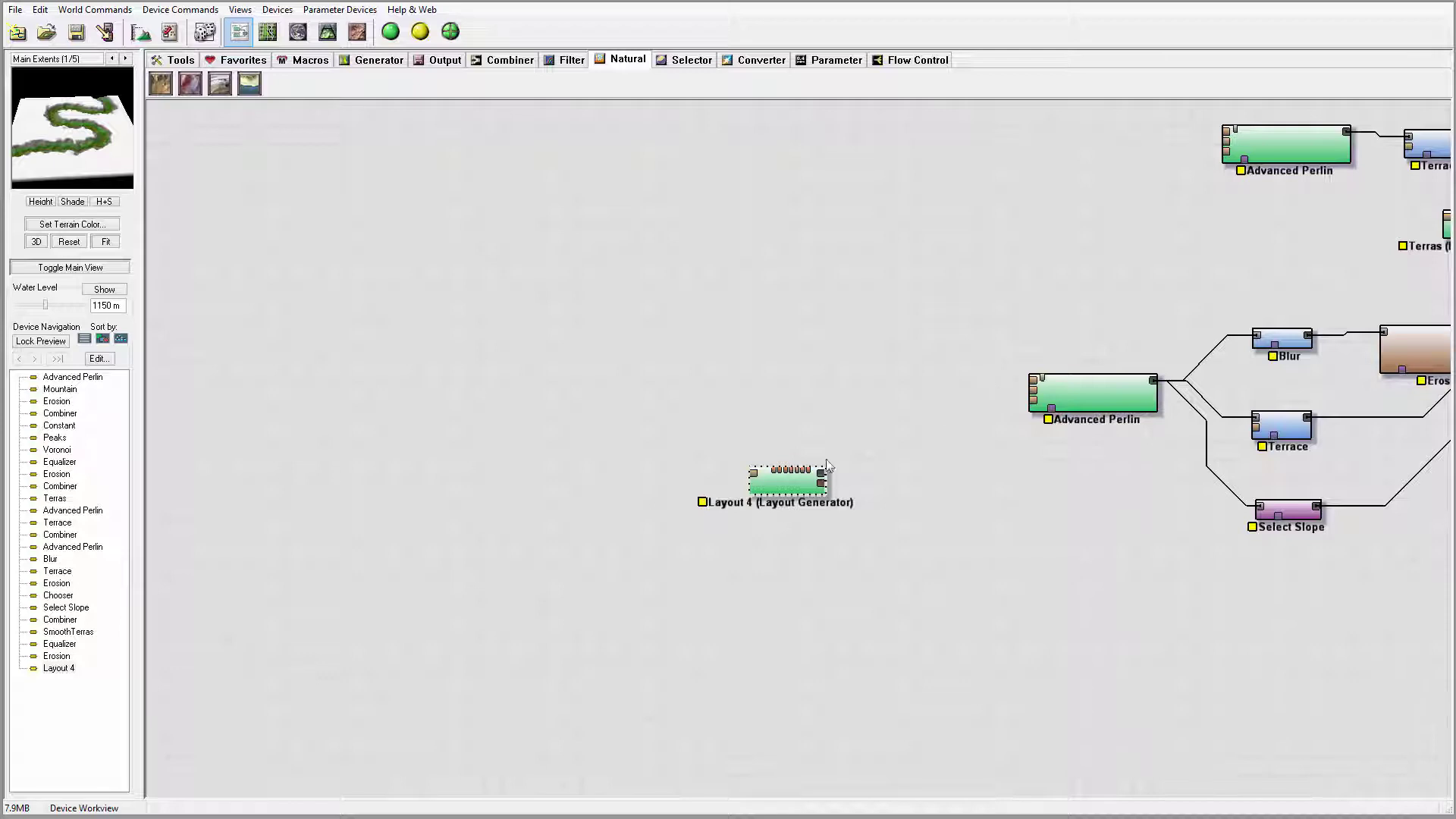
Rename the Layout 4 node to River and shift it further left and down
right_click(776, 480)
click(868, 562)
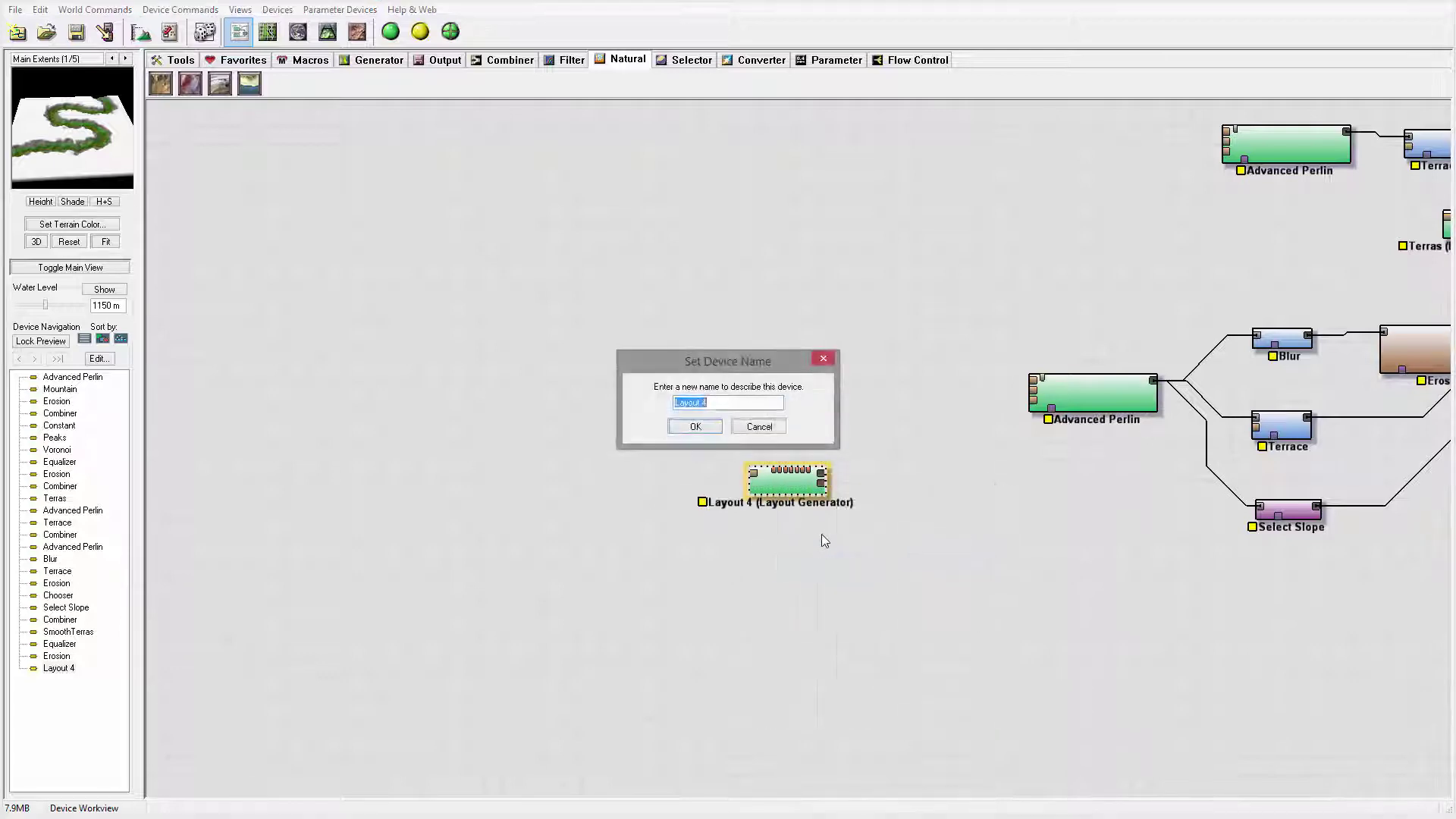
text(River)
click(701, 431)
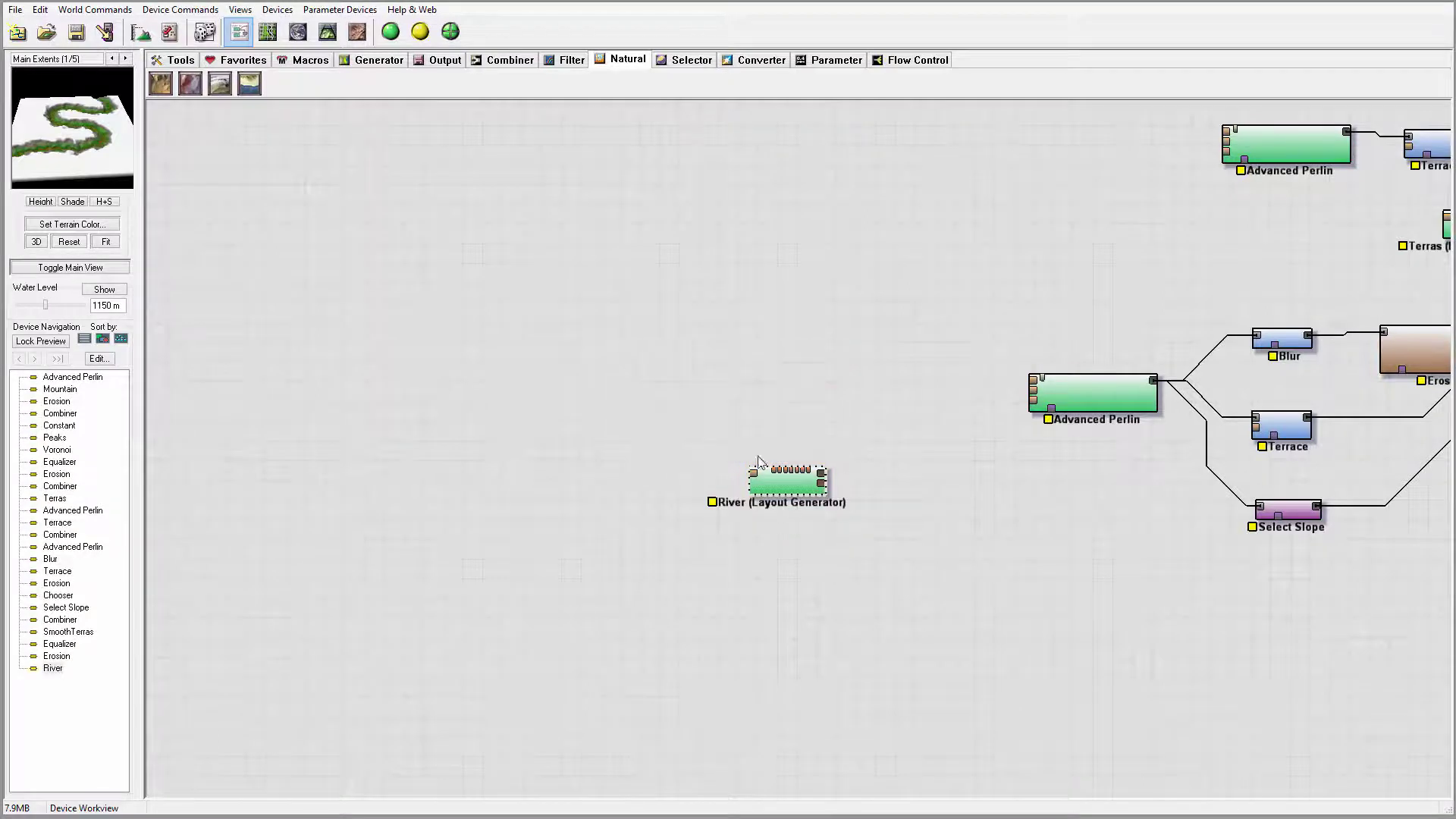
drag(779, 466, 633, 502)
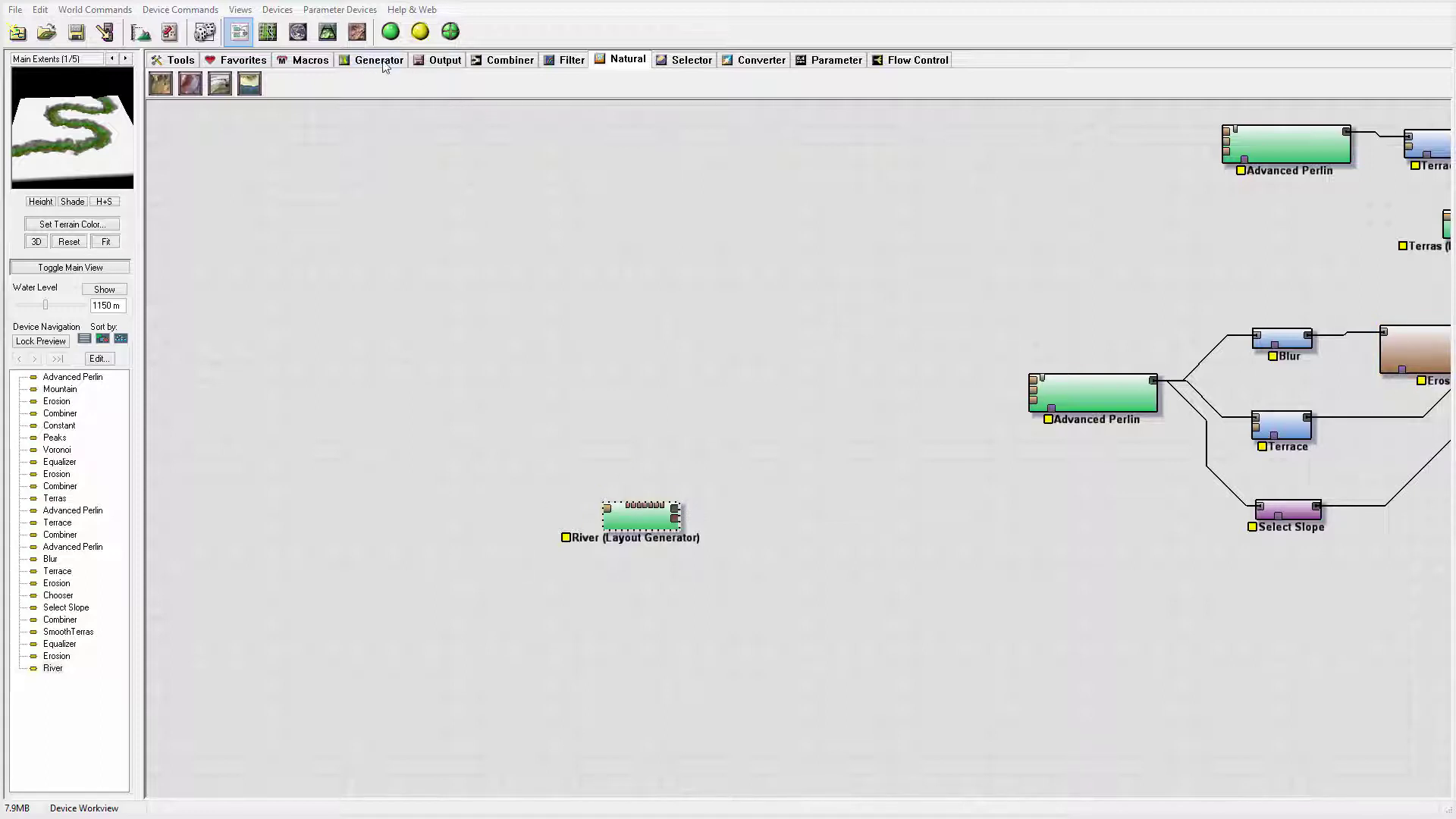
Add a Coast Erosion node beside River and feed River's output into it
click(252, 86)
click(758, 502)
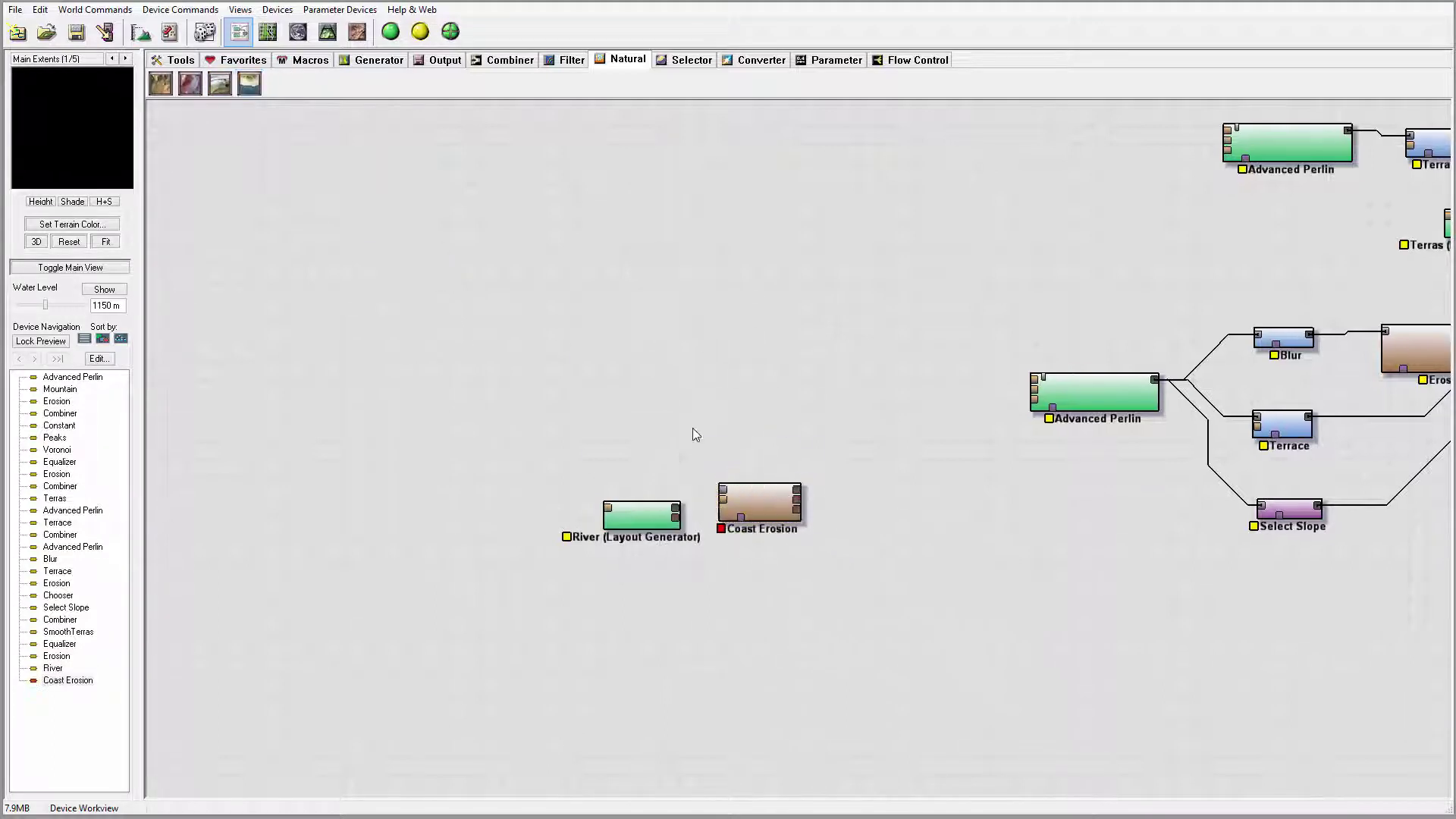
drag(674, 508, 724, 490)
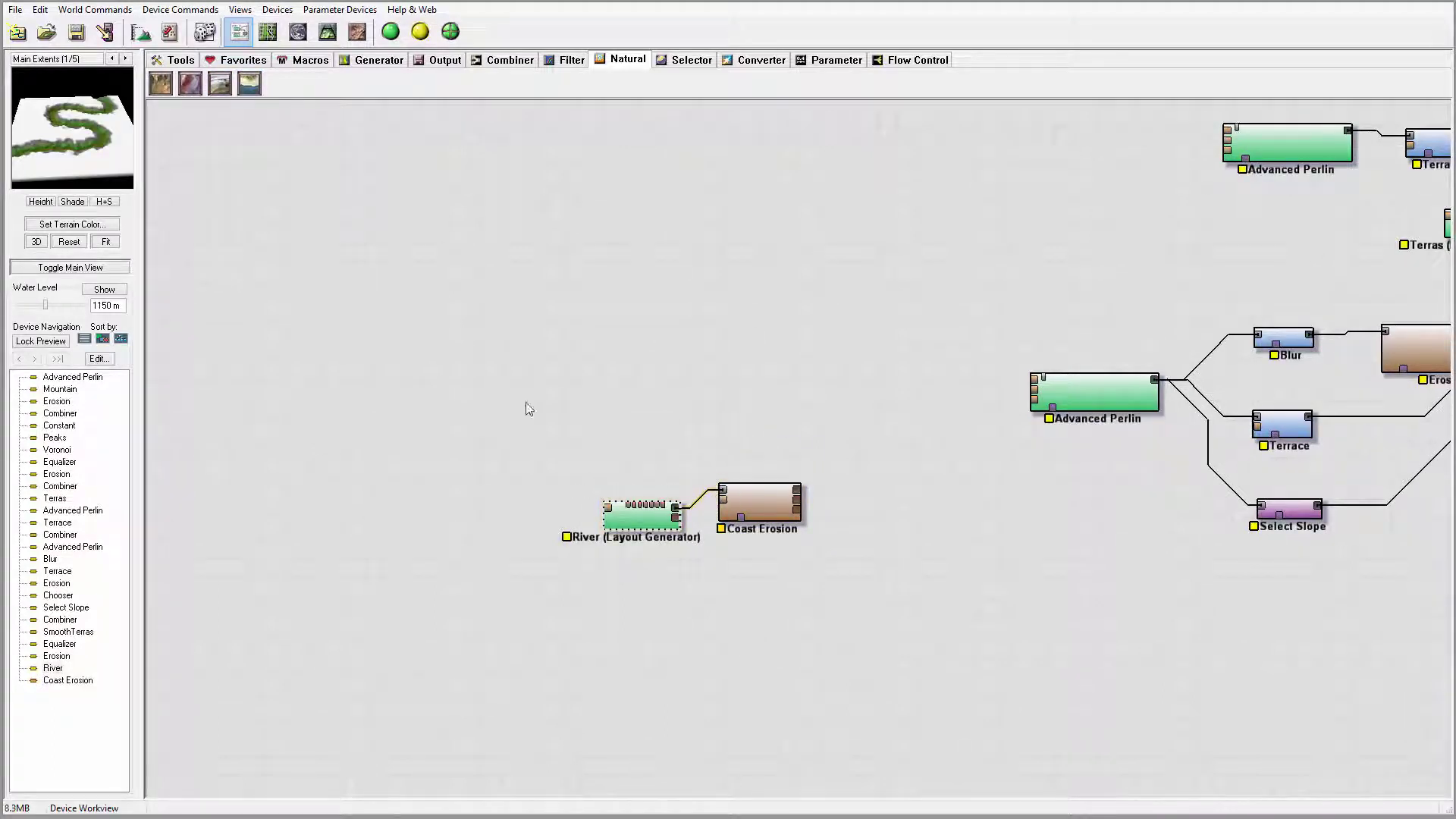
double_click(769, 514)
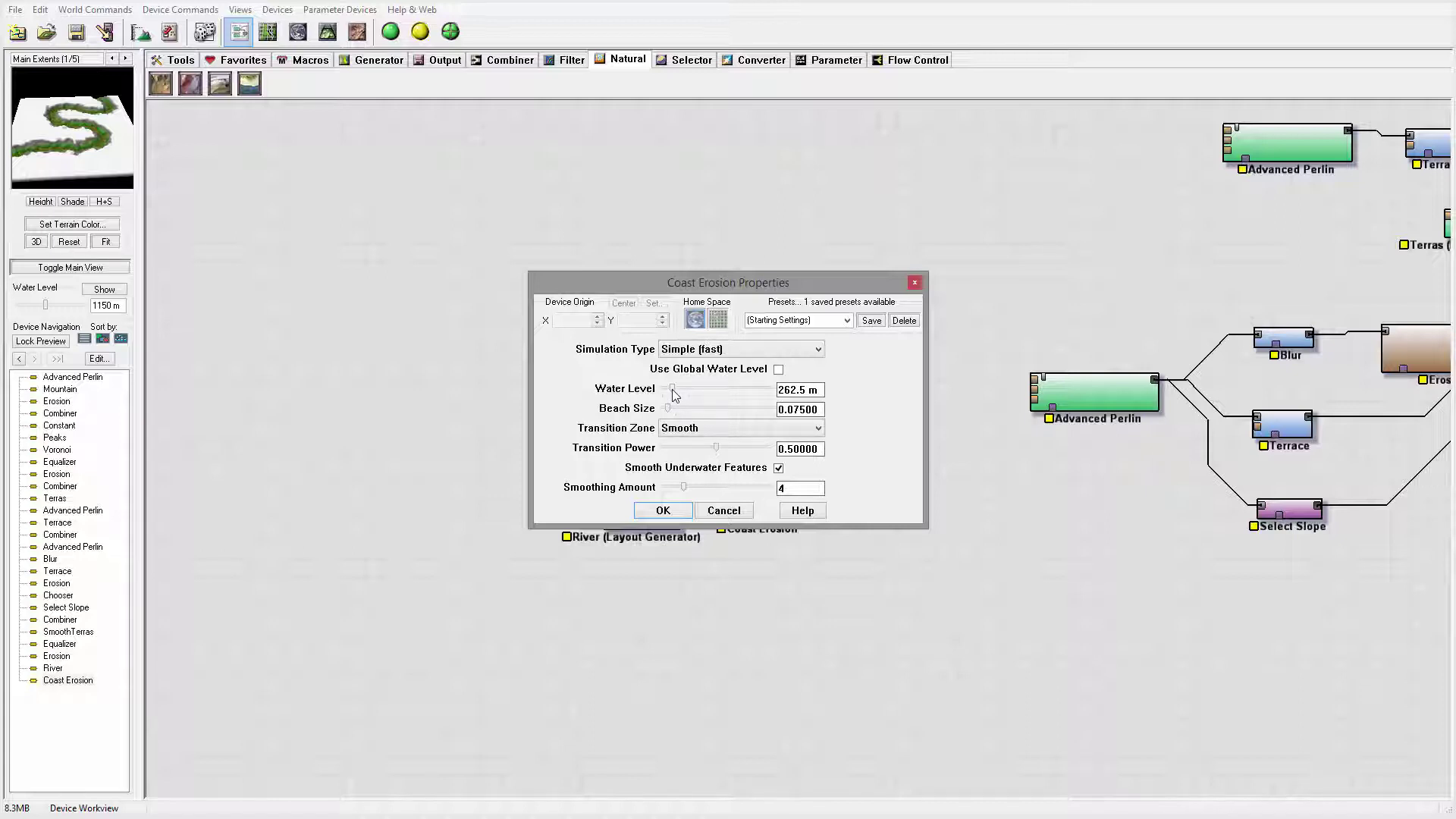
Set water level 779.297 m, beach size 0.09922, Cliffs transition, power 0.85938, smoothing 5
drag(674, 394, 696, 395)
drag(675, 411, 677, 411)
click(716, 428)
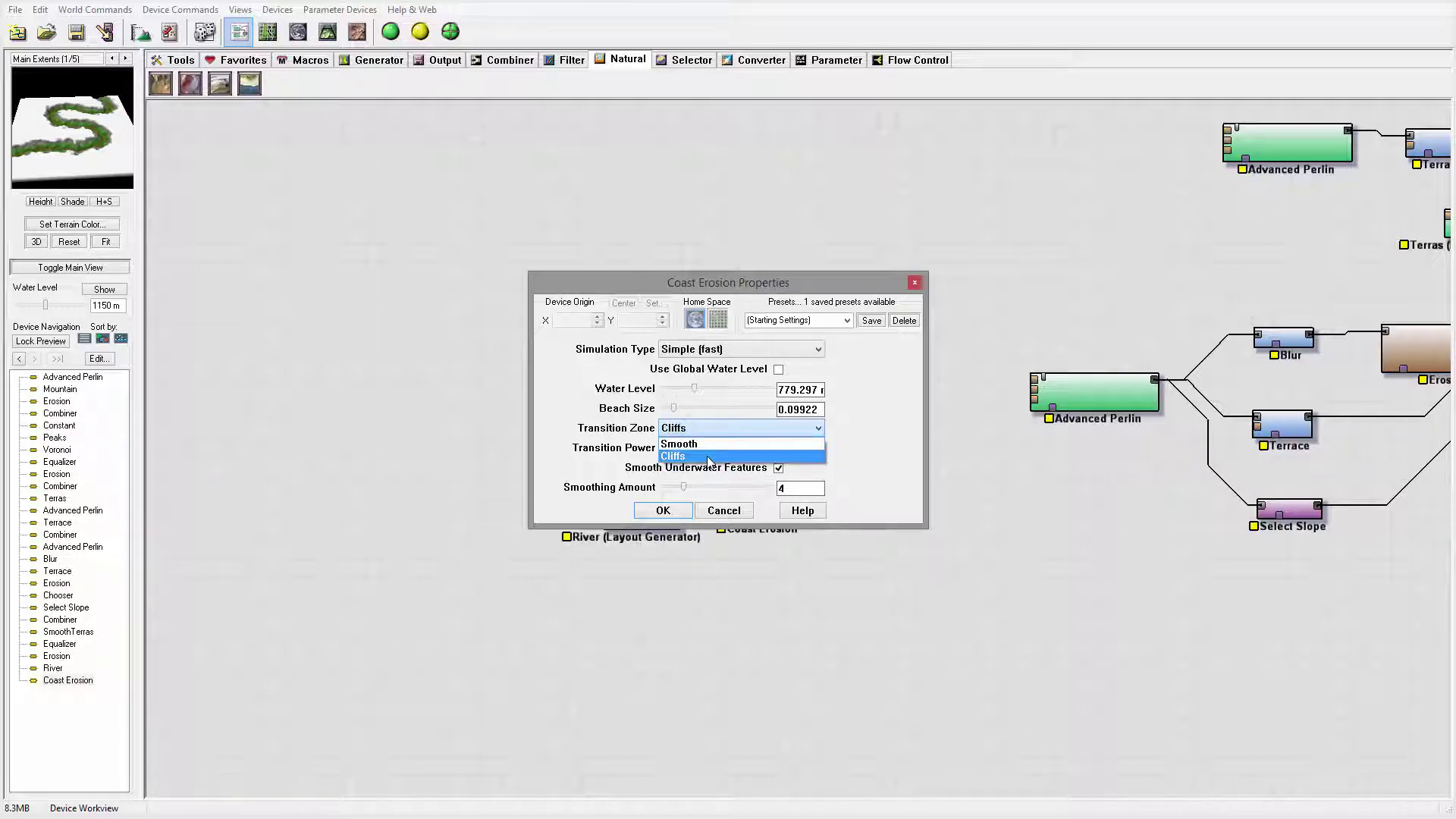
click(698, 440)
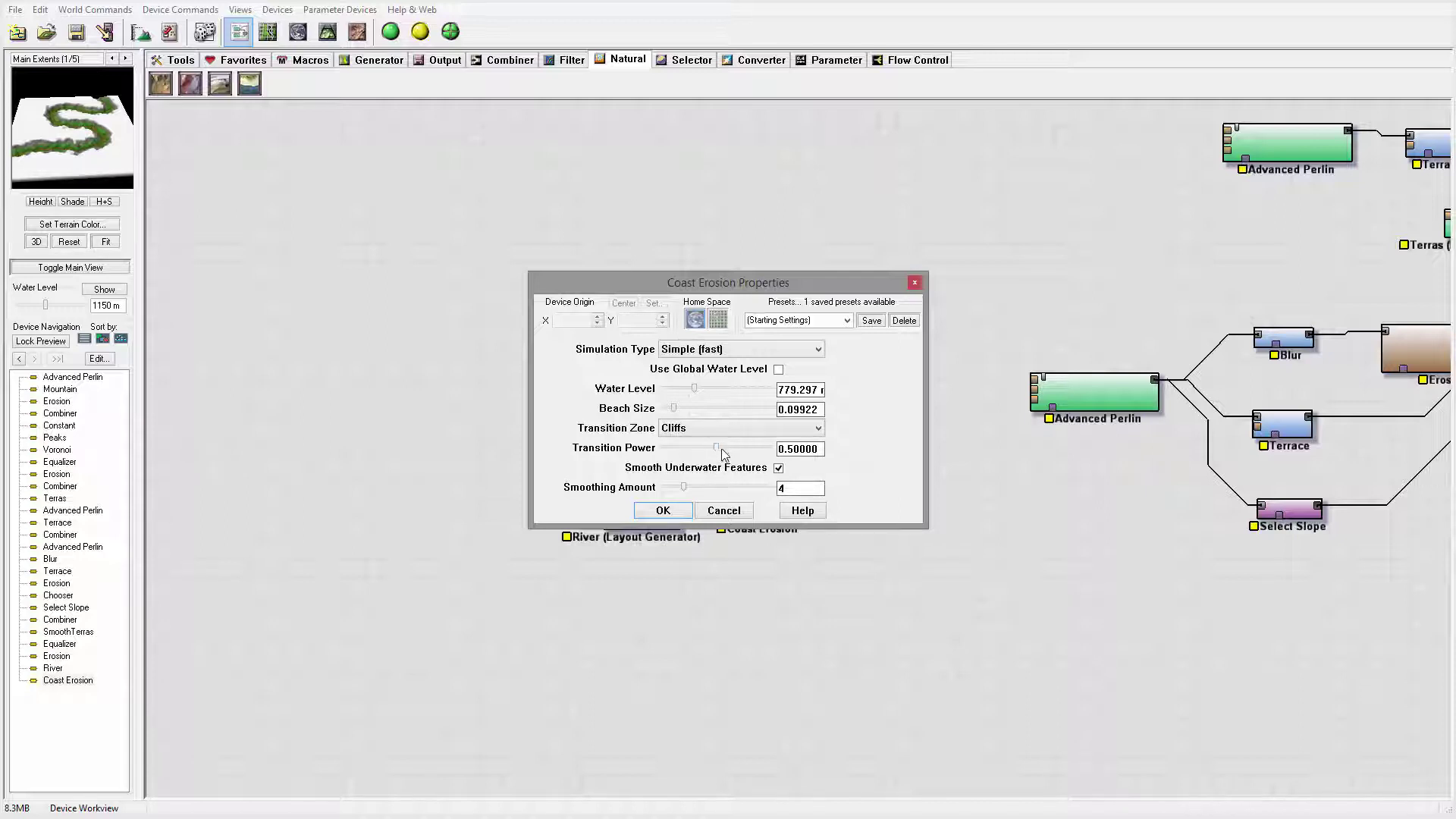
drag(717, 447, 755, 449)
drag(685, 486, 687, 485)
drag(804, 287, 1019, 181)
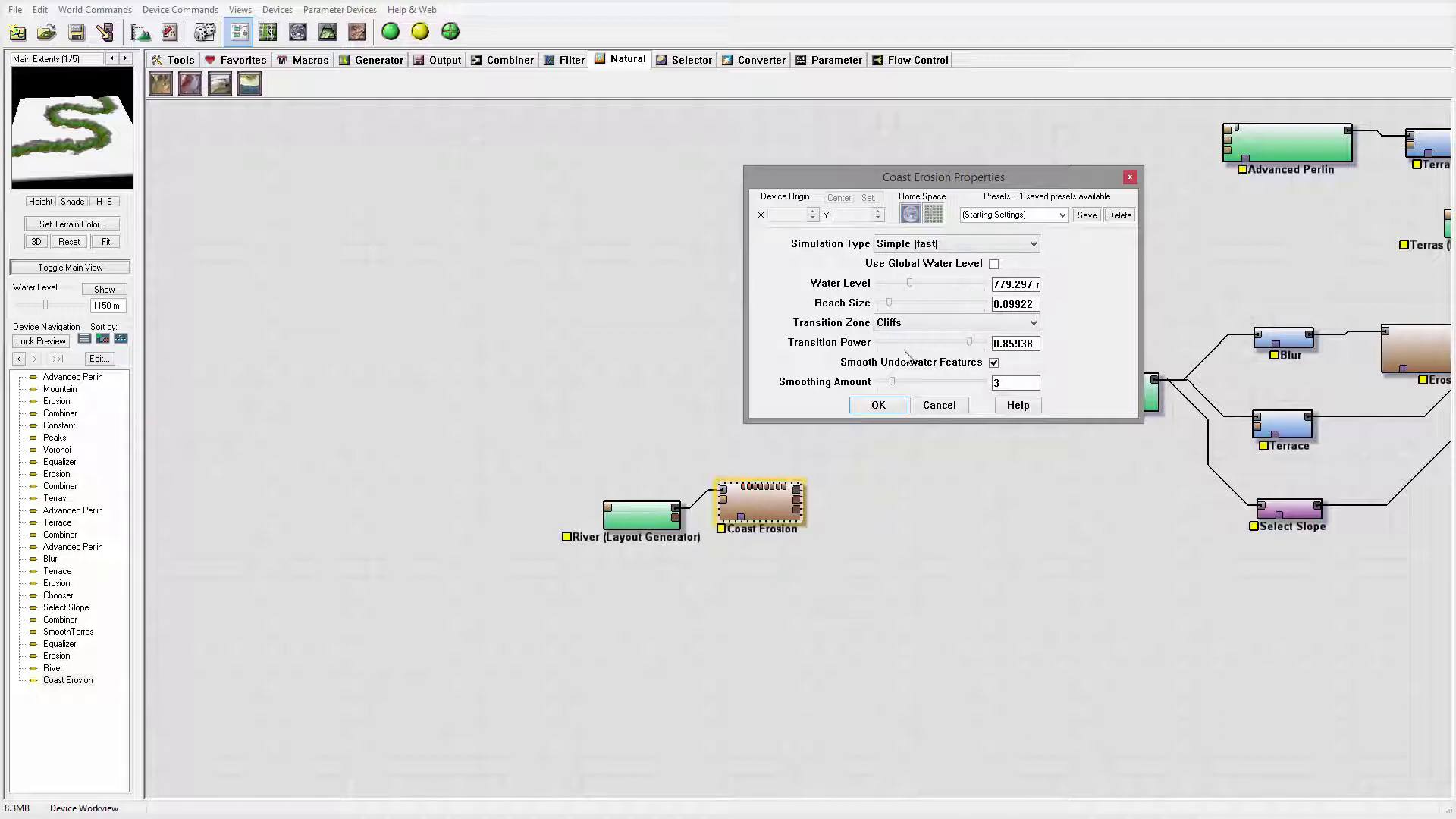
Confirm the coast erosion settings and move River and Coast Erosion left together
click(878, 405)
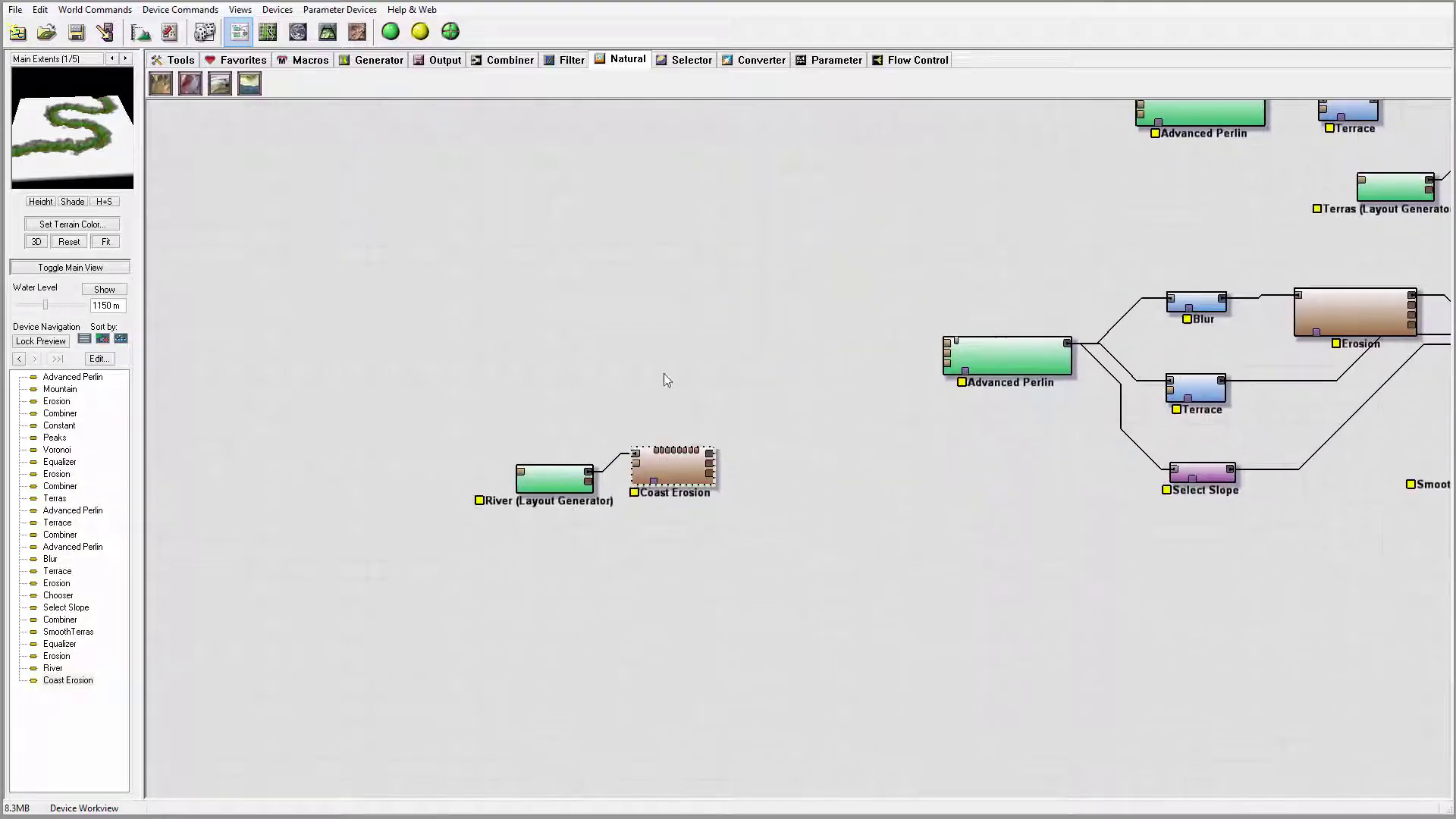
drag(817, 369, 559, 561)
drag(689, 464, 629, 475)
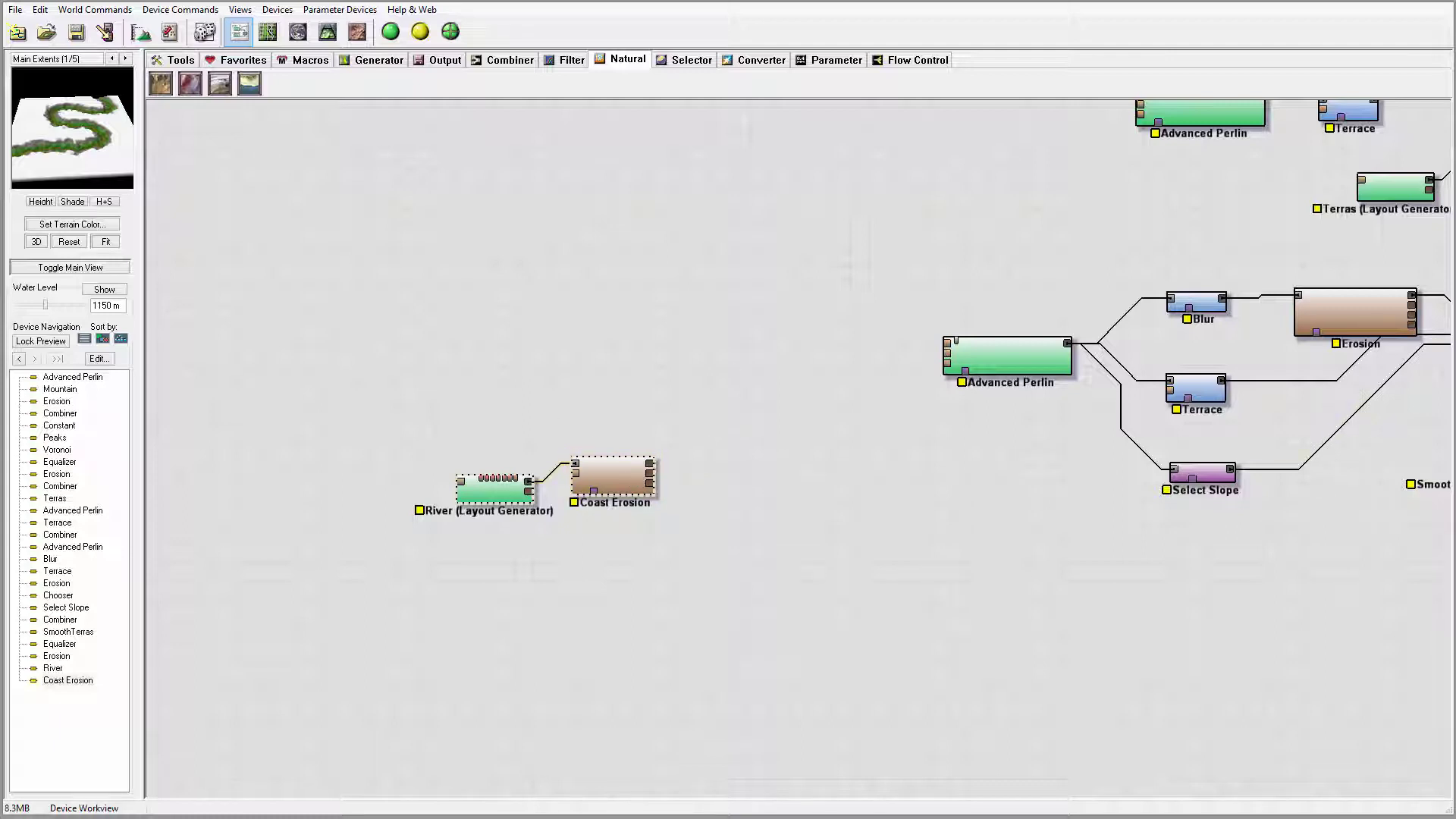
click(570, 479)
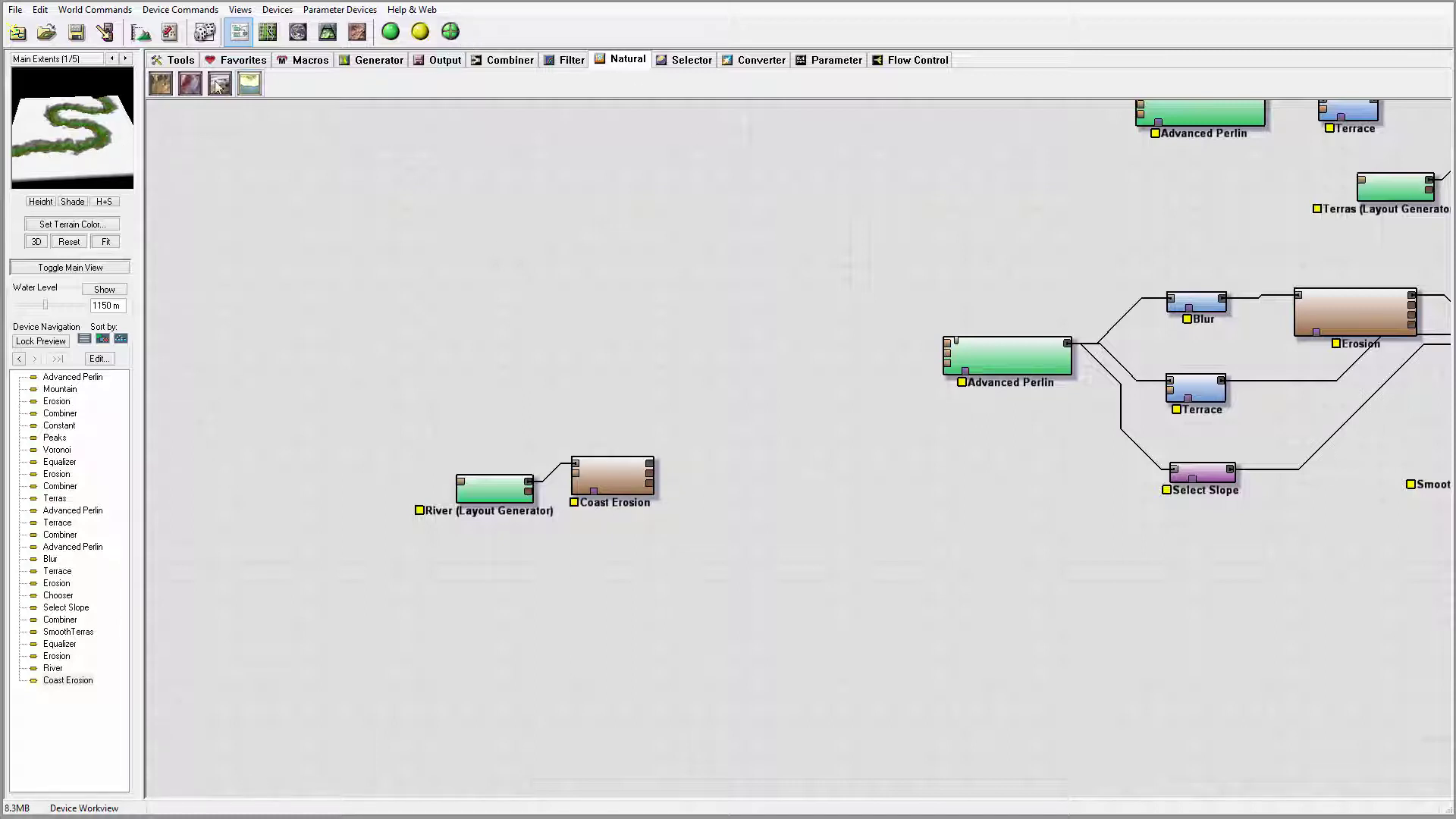
Add an Erosion node right of Coast Erosion and wire Coast Erosion's output into it
drag(161, 84, 777, 458)
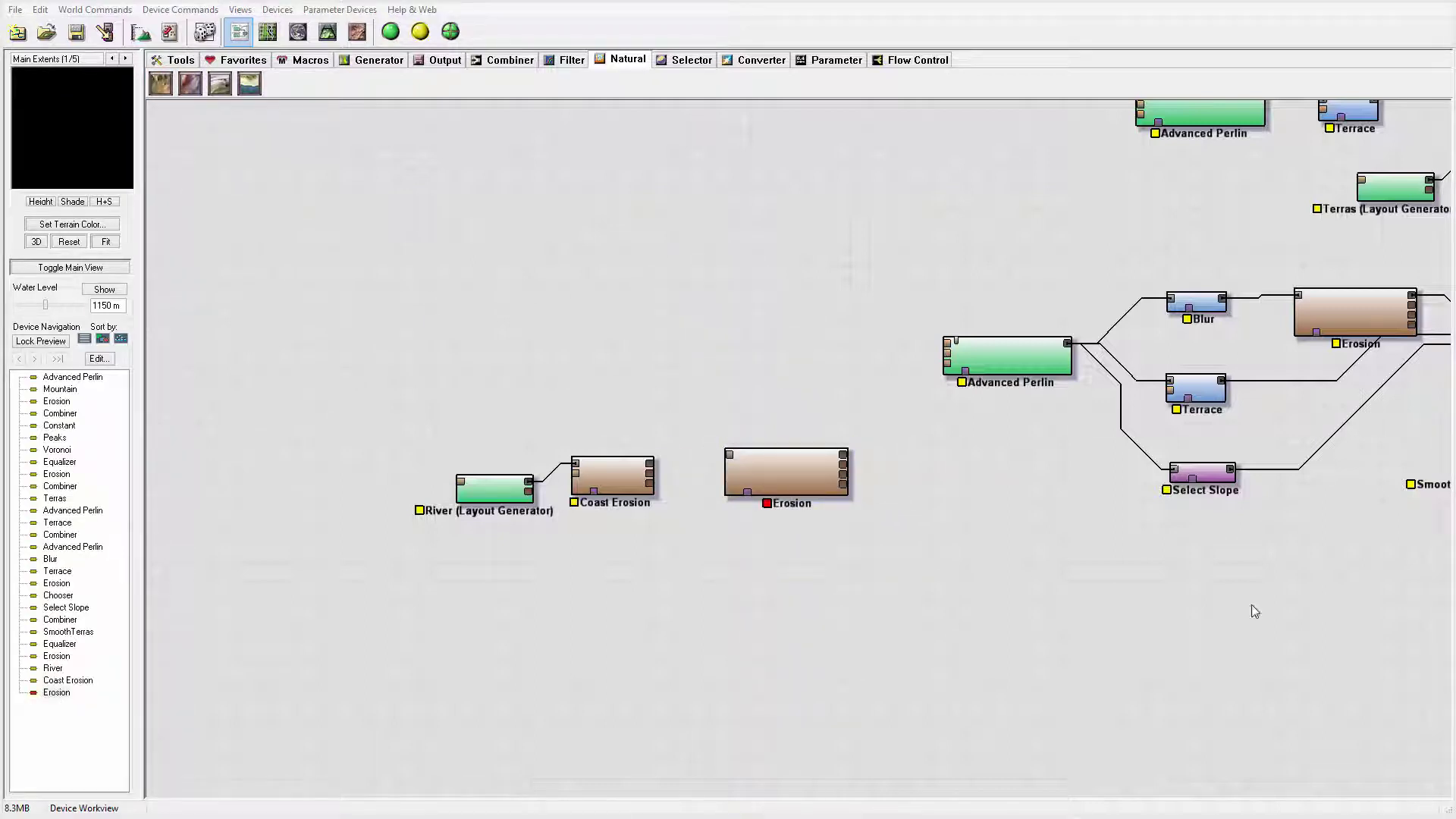
double_click(793, 473)
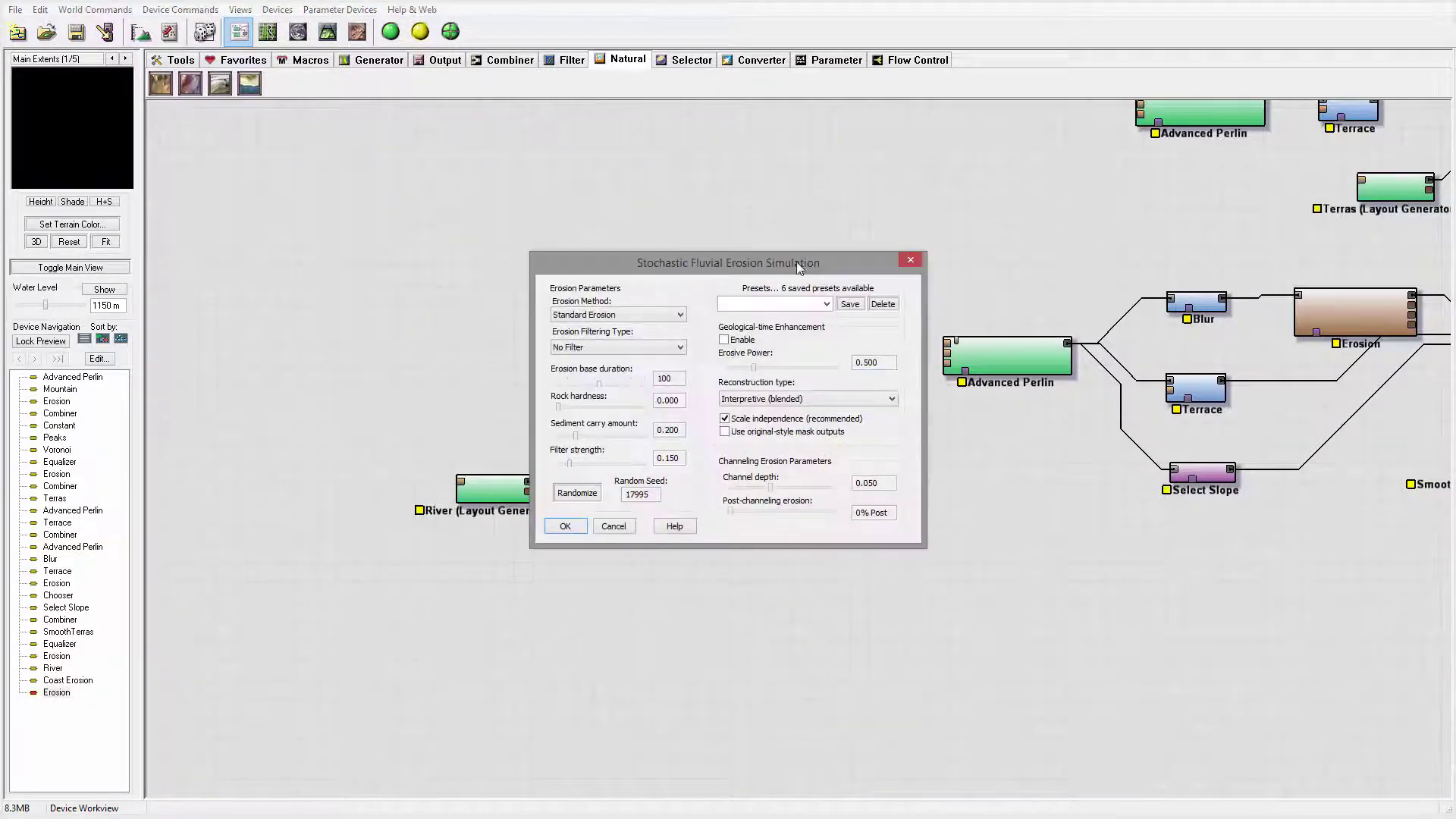
drag(857, 255, 1160, 169)
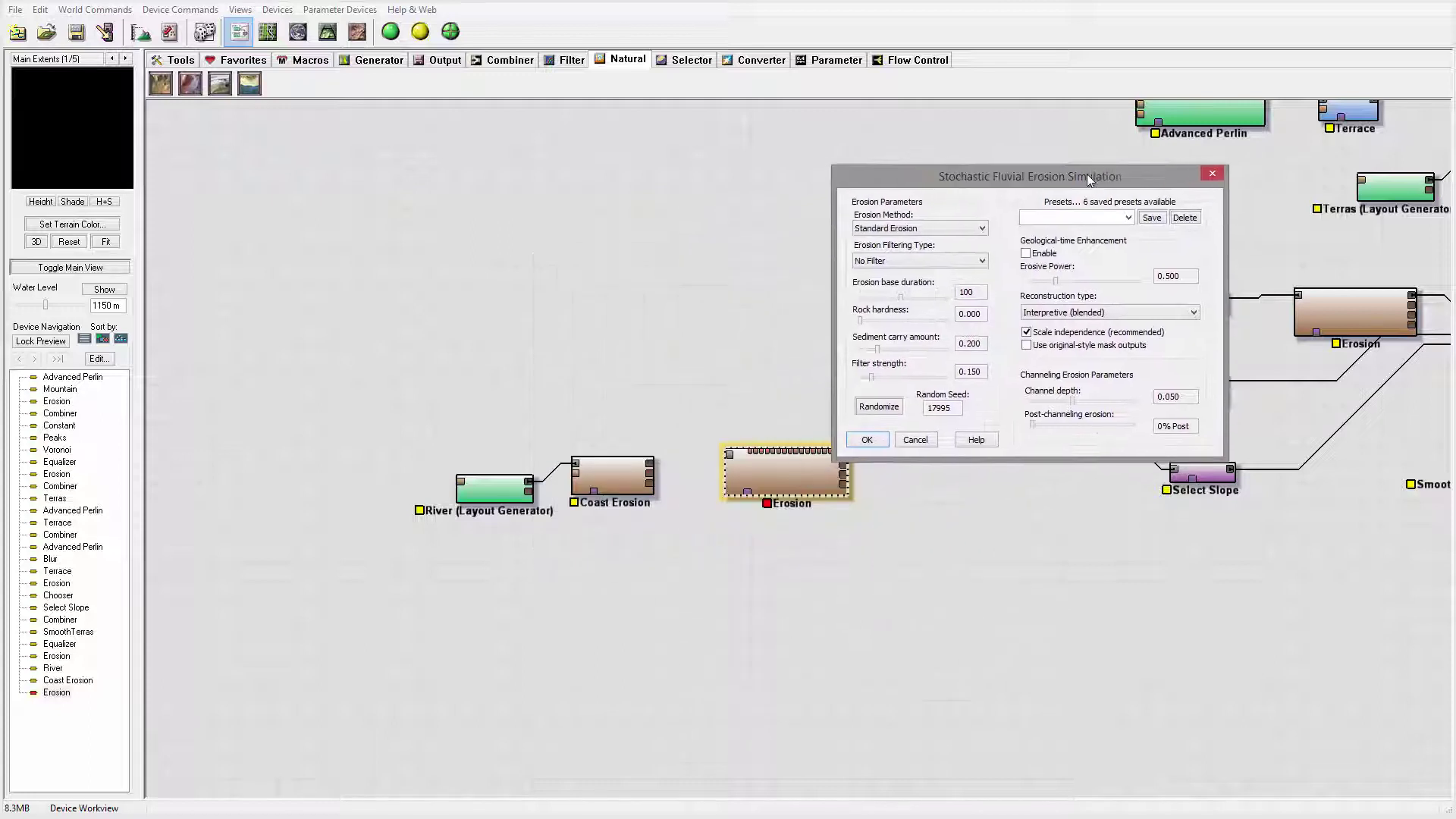
click(1212, 175)
drag(730, 456, 650, 468)
Switch Erosion to Channeled Erosion with rock hardness 1.000, geological-time enhancement on, erosive power 0.988
double_click(789, 479)
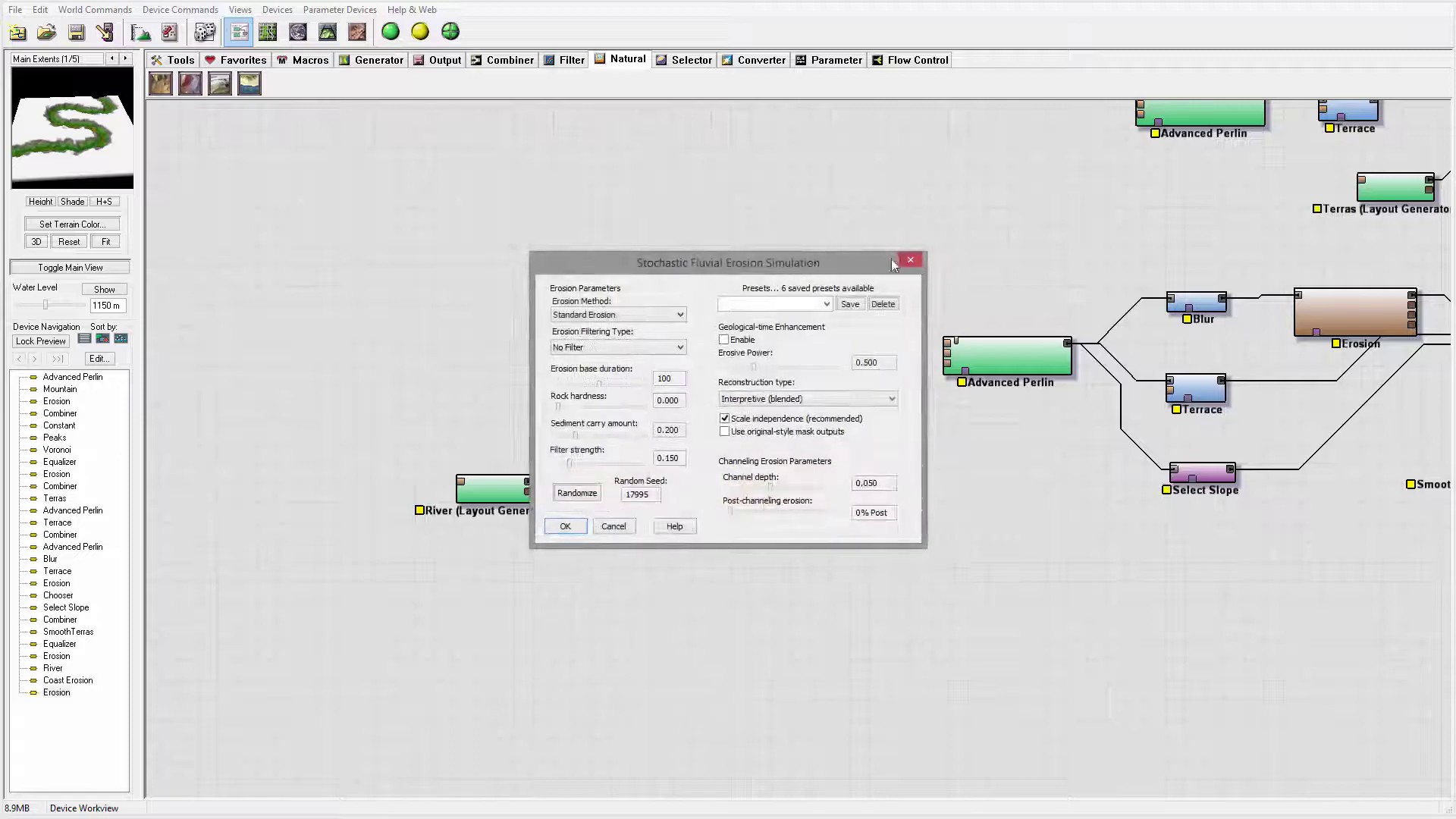
click(860, 261)
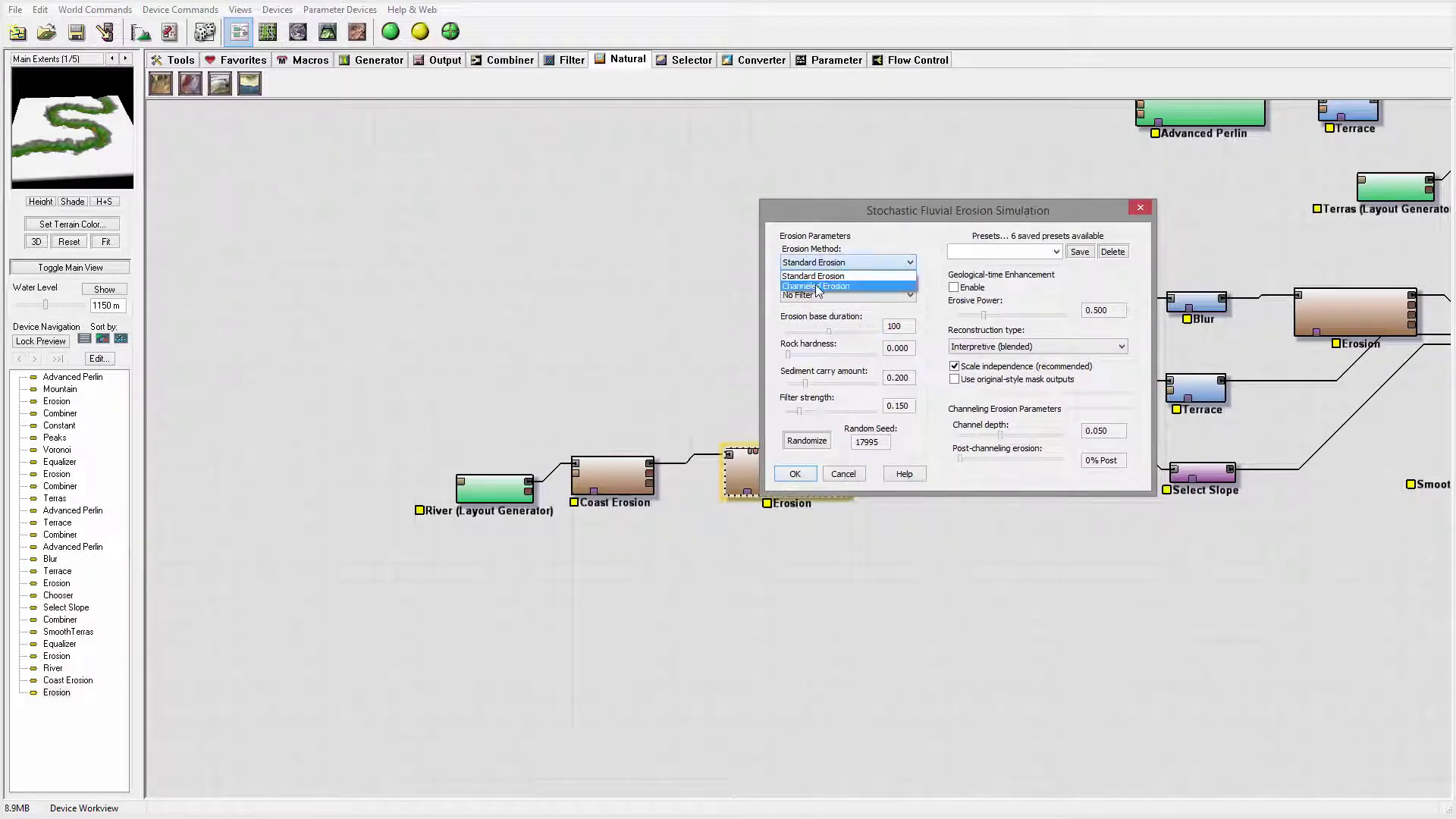
click(817, 286)
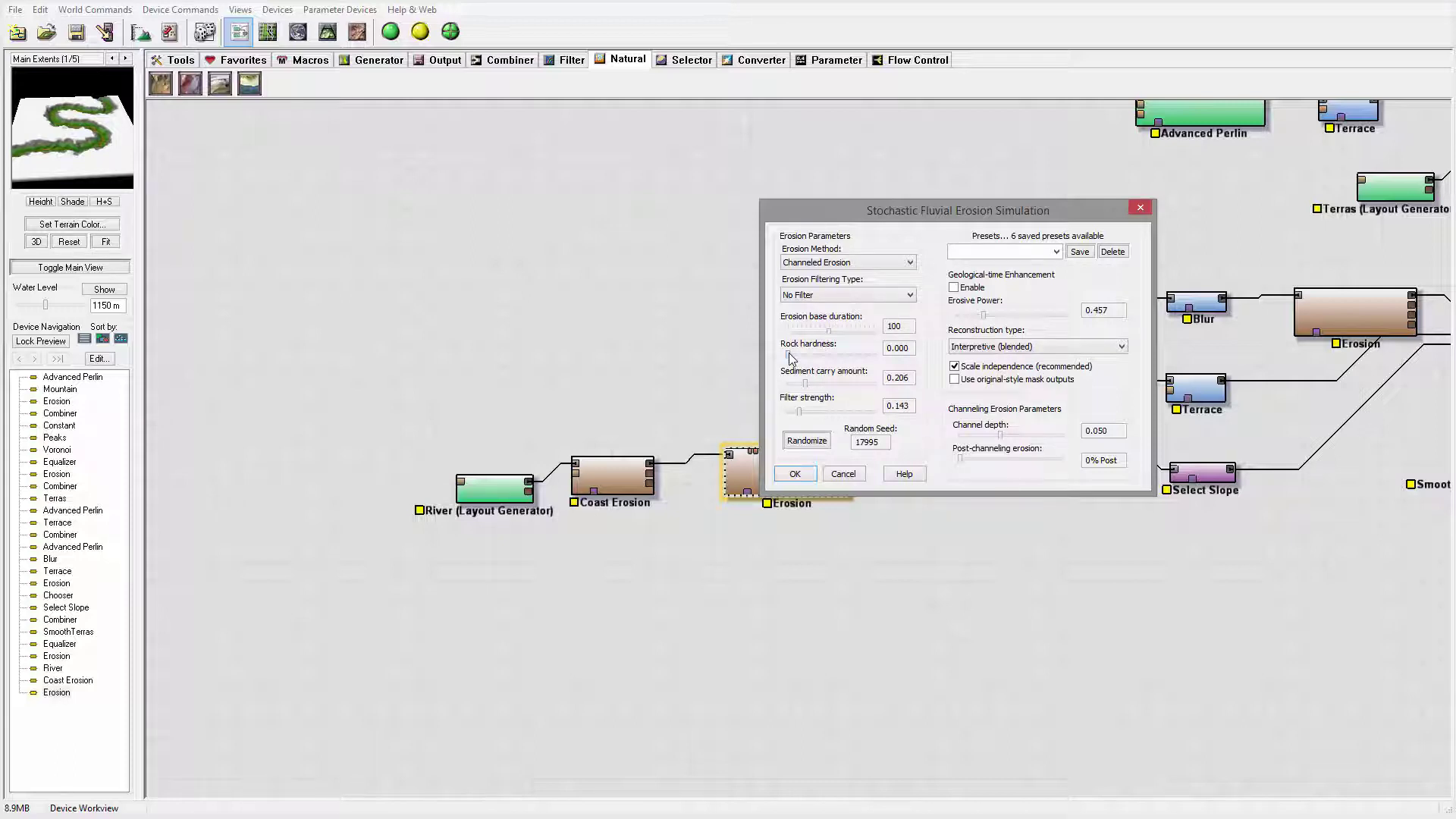
drag(789, 353, 905, 366)
drag(799, 389, 803, 390)
click(954, 288)
drag(984, 315, 1057, 323)
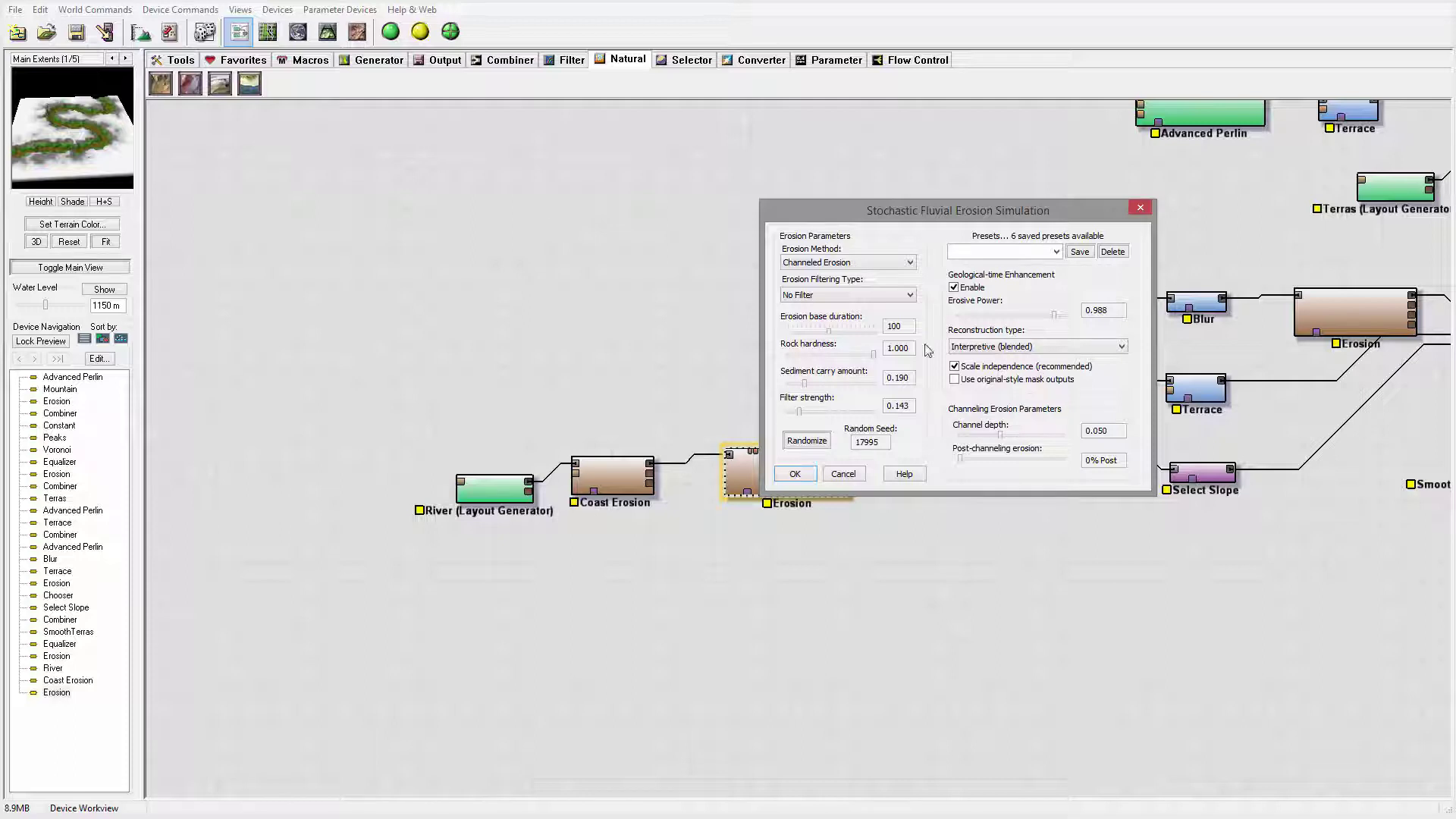
Apply the erosion settings, zoom out, and wire river Erosion into the top Advanced Perlin's mask
click(795, 473)
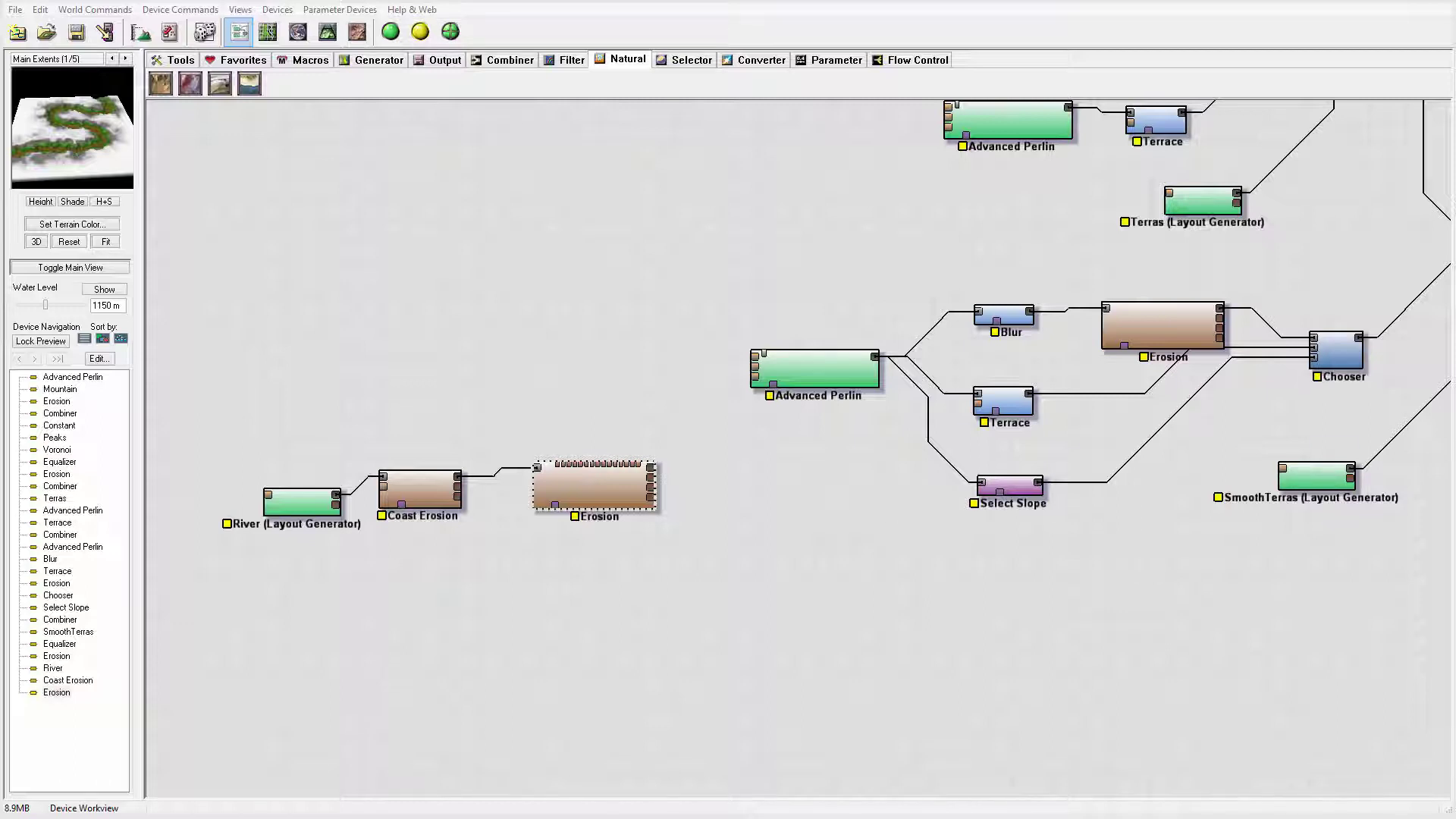
scroll(572, 364, down, 4)
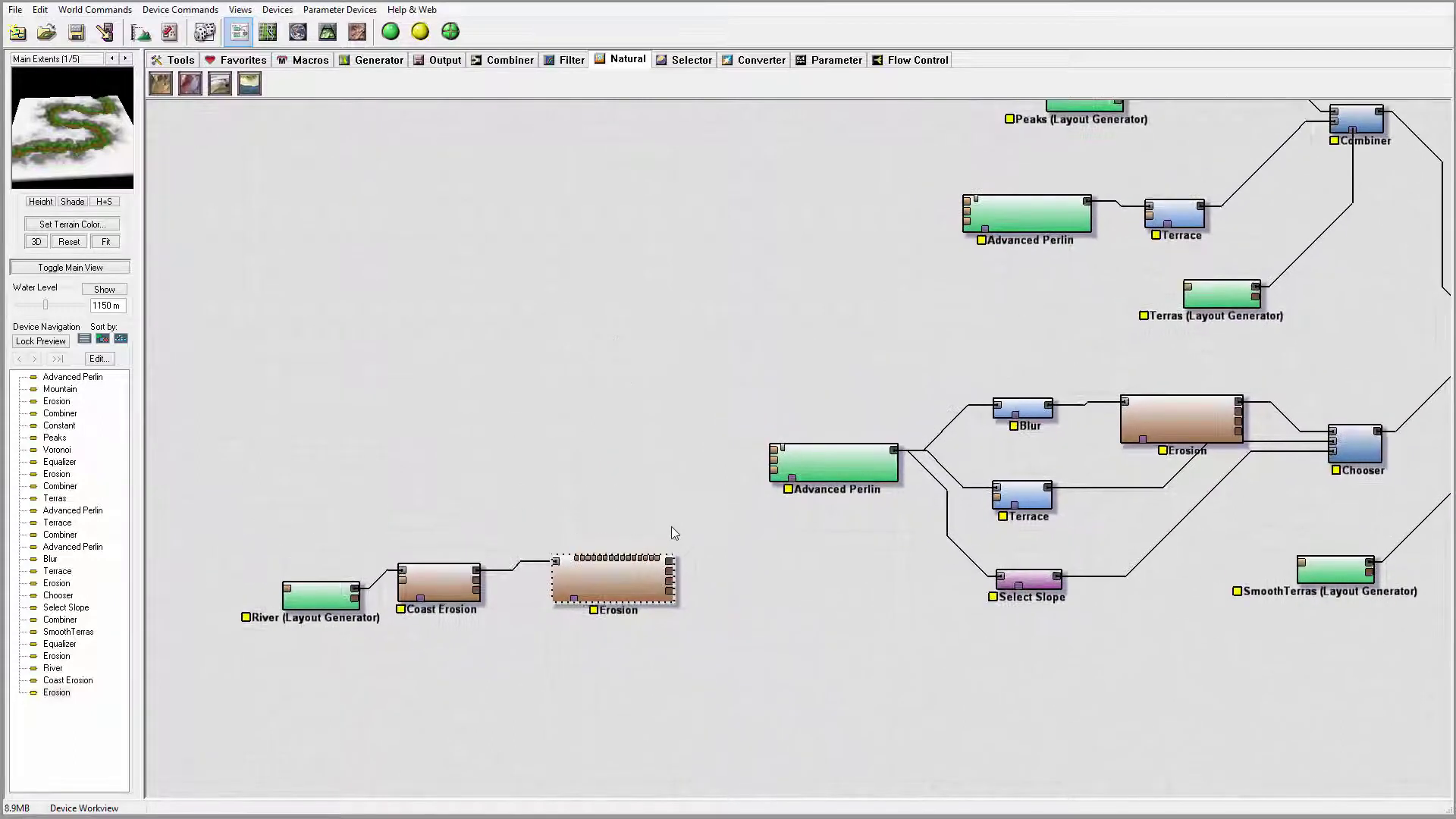
scroll(675, 334, down, 3)
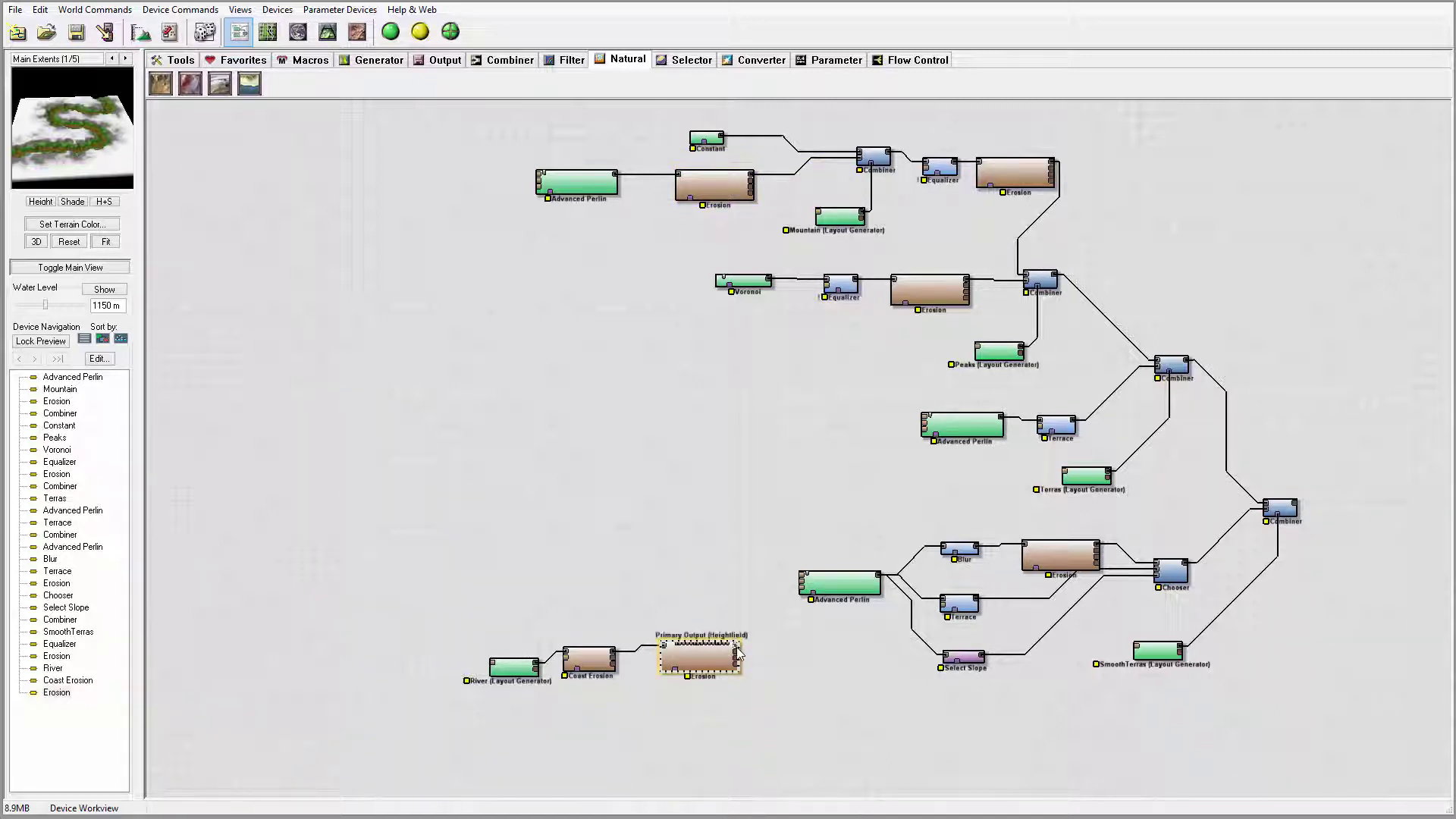
drag(733, 650, 552, 201)
drag(736, 650, 555, 197)
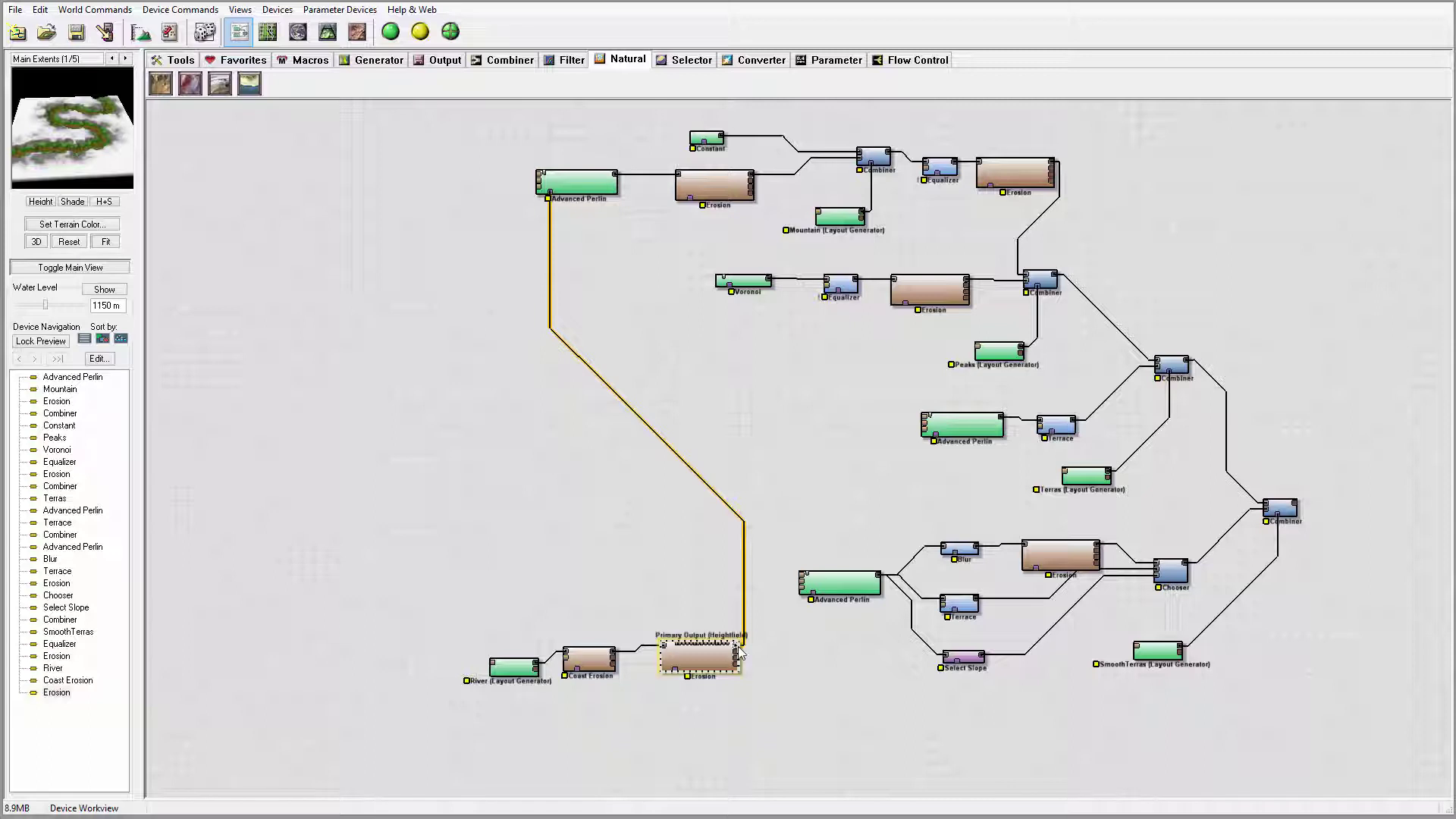
Use river Erosion as the mask for both top Erosions and the middle Advanced Perlin
drag(742, 651, 691, 201)
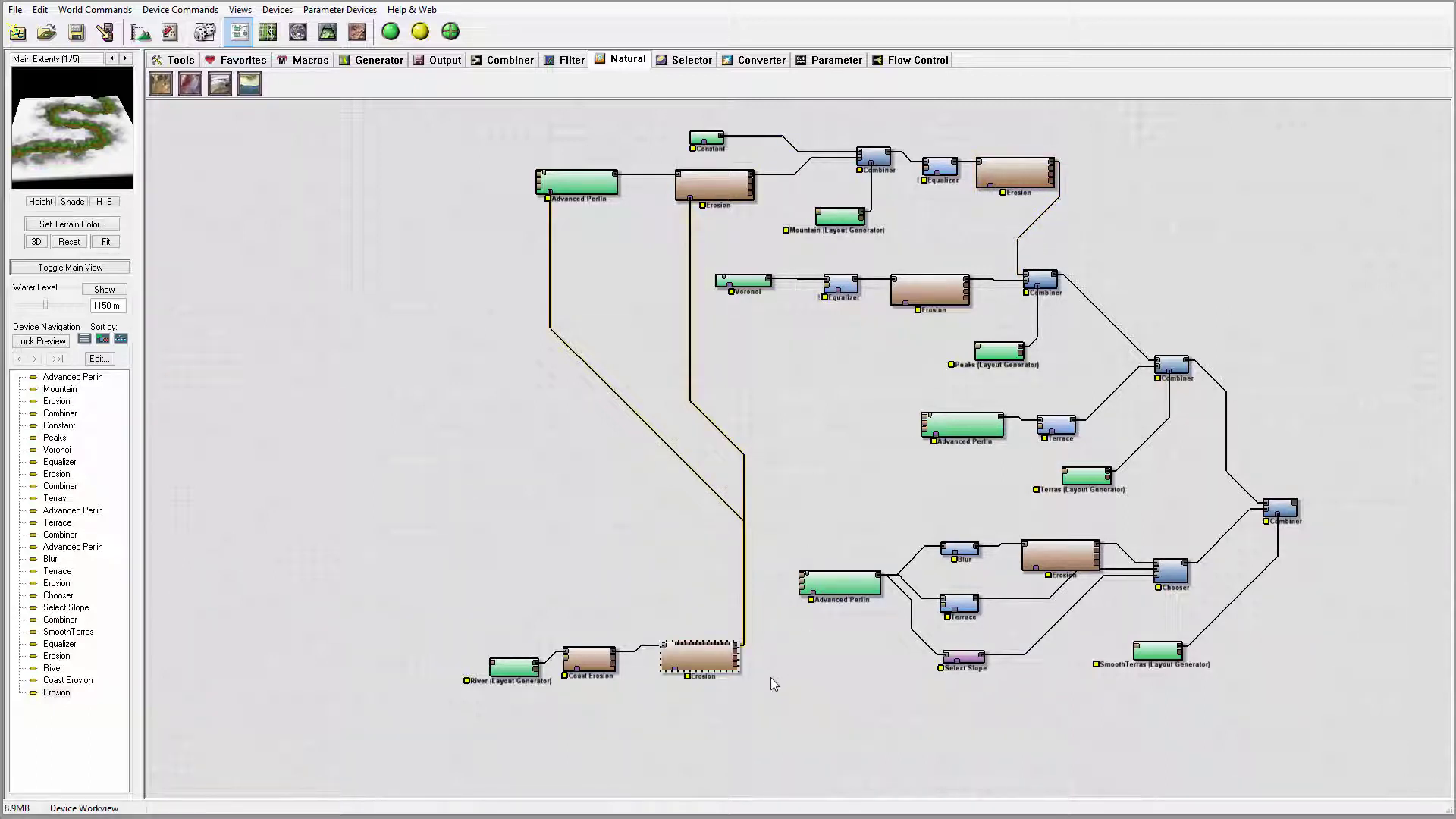
drag(740, 650, 993, 192)
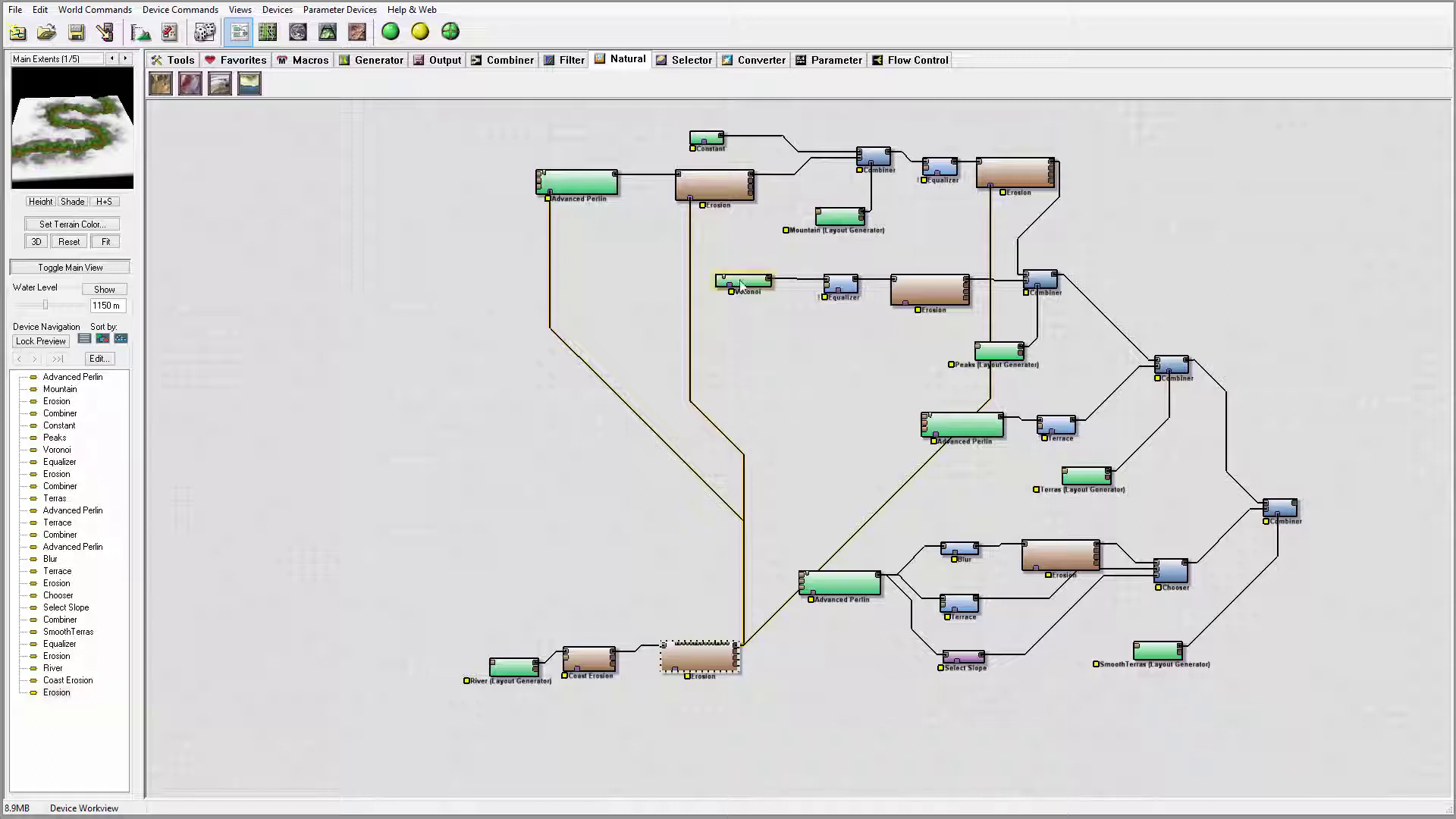
drag(736, 645, 794, 390)
click(1037, 167)
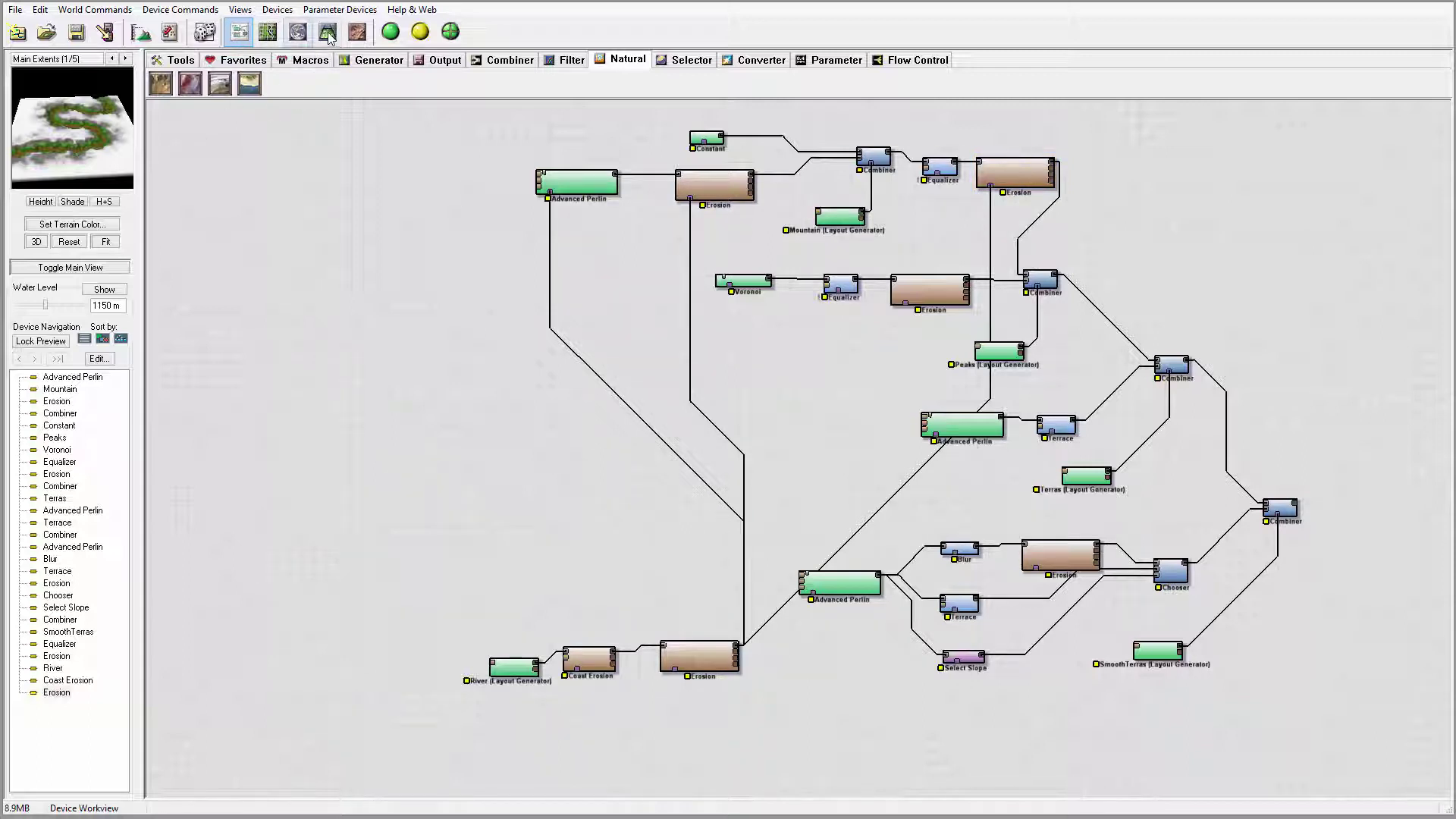
click(1282, 510)
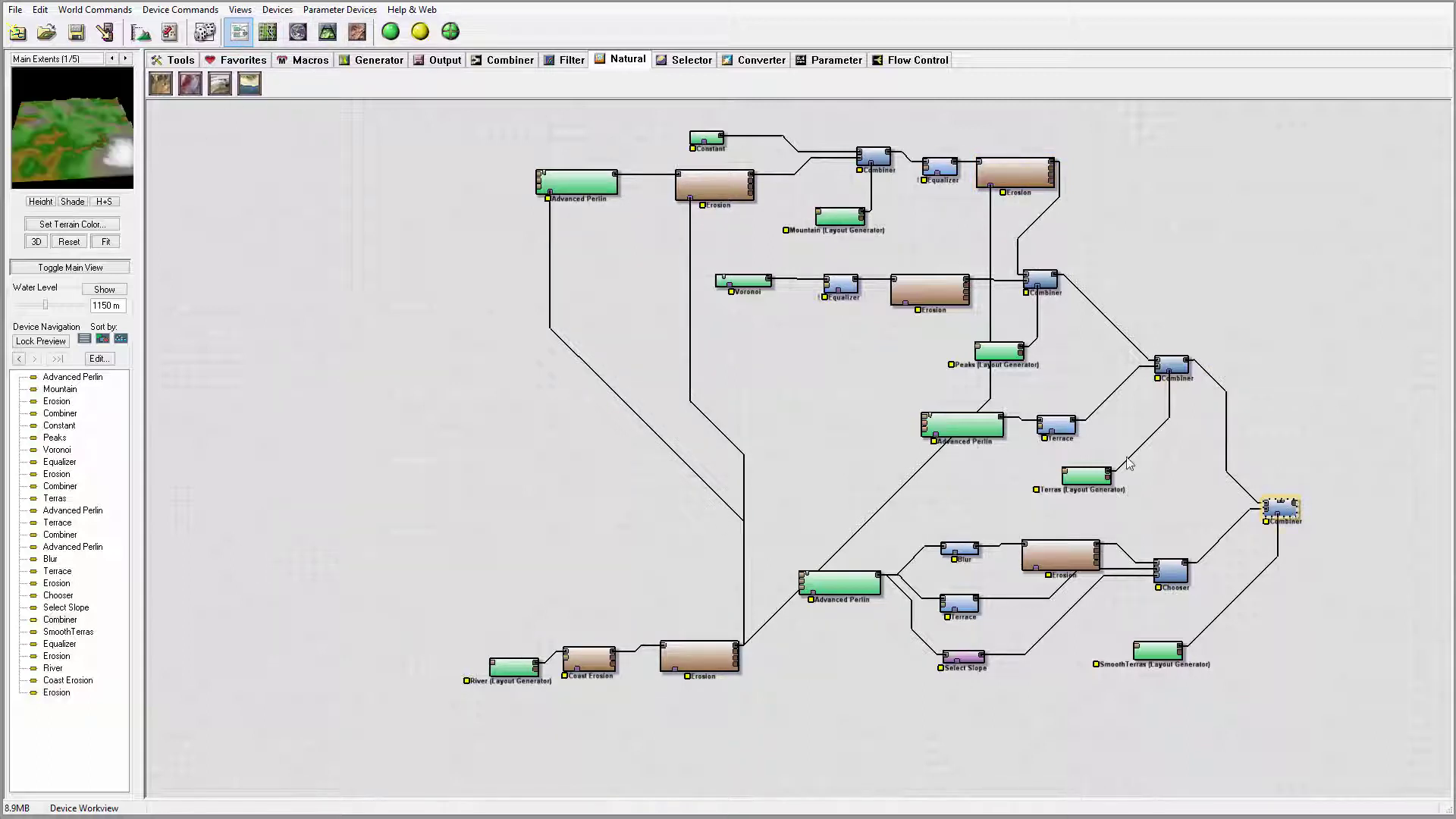
click(327, 31)
drag(774, 341, 702, 311)
drag(1123, 467, 988, 576)
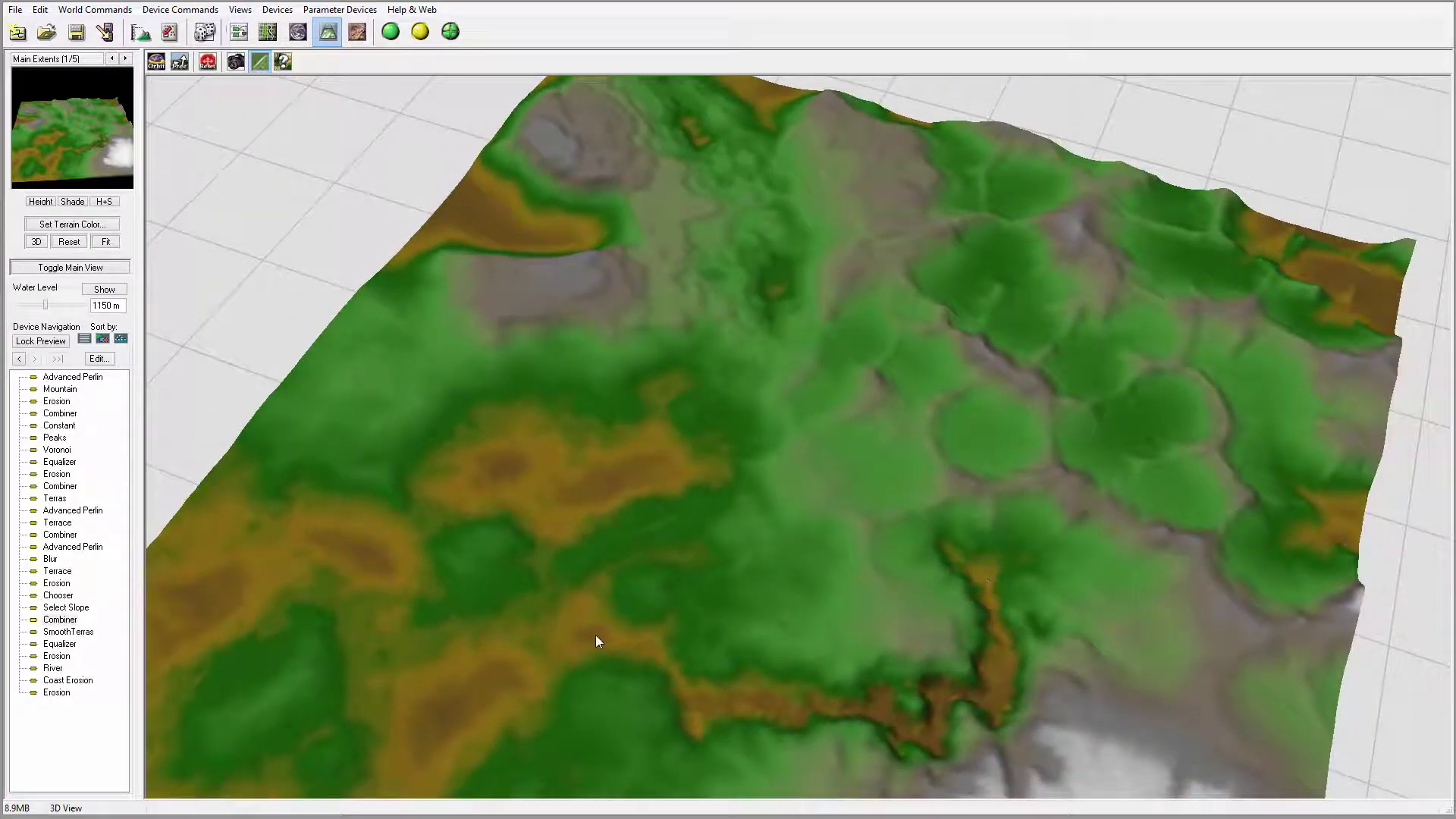
drag(594, 633, 941, 367)
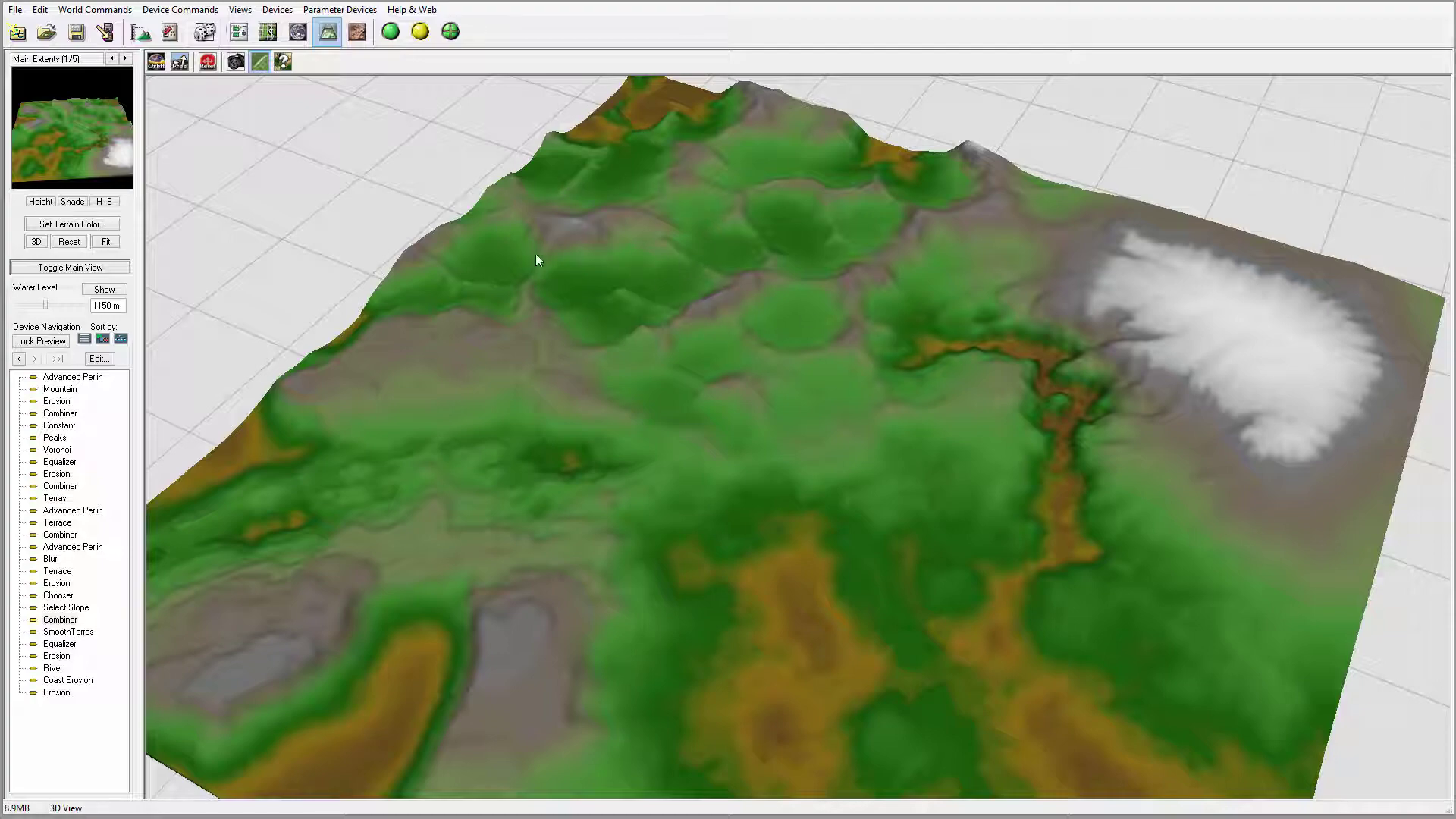
drag(922, 416, 746, 367)
Back in the device graph, wire river Erosion into the Voronoi and middle Erosion masks
click(239, 31)
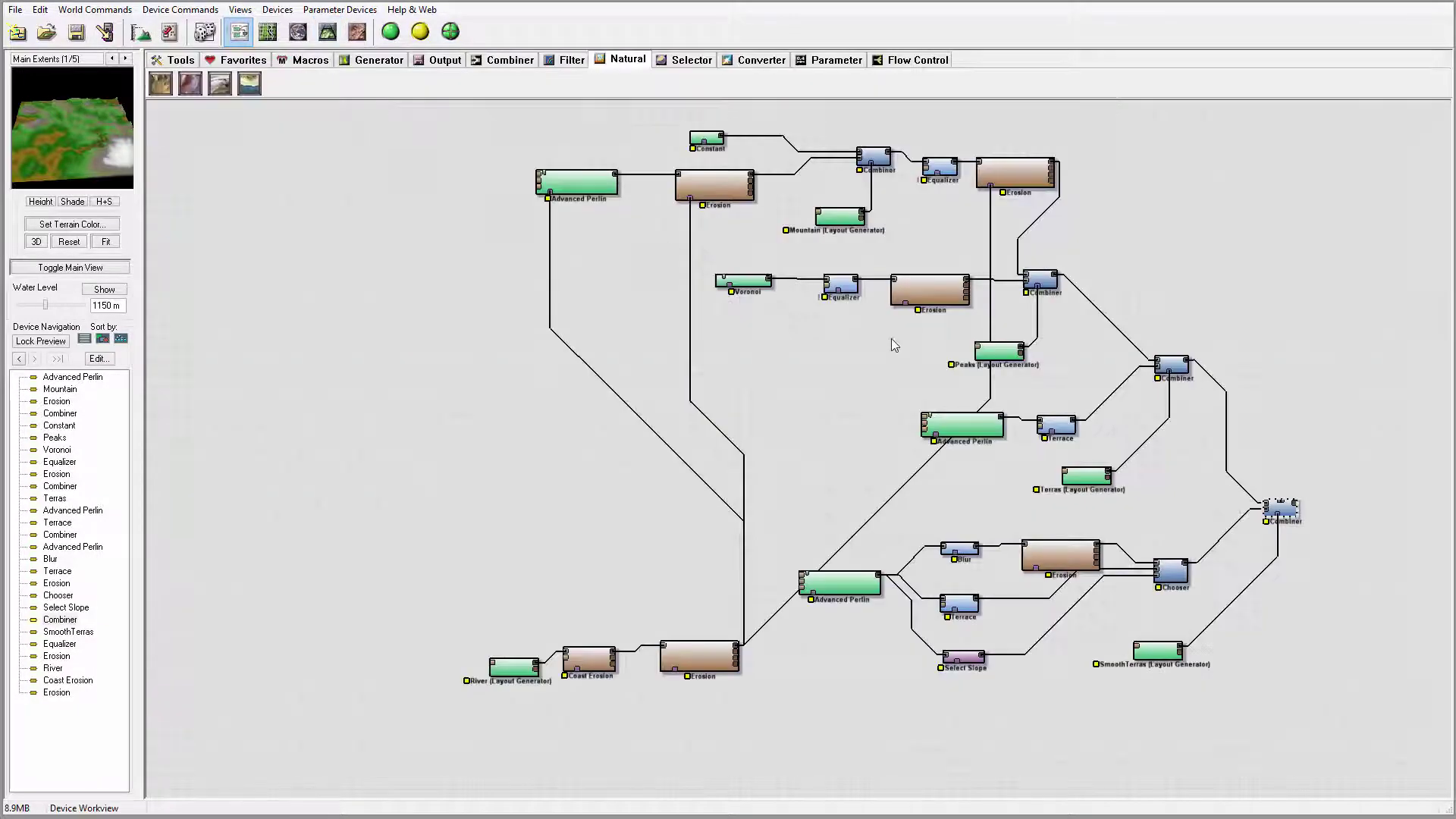
right_drag(891, 346, 743, 362)
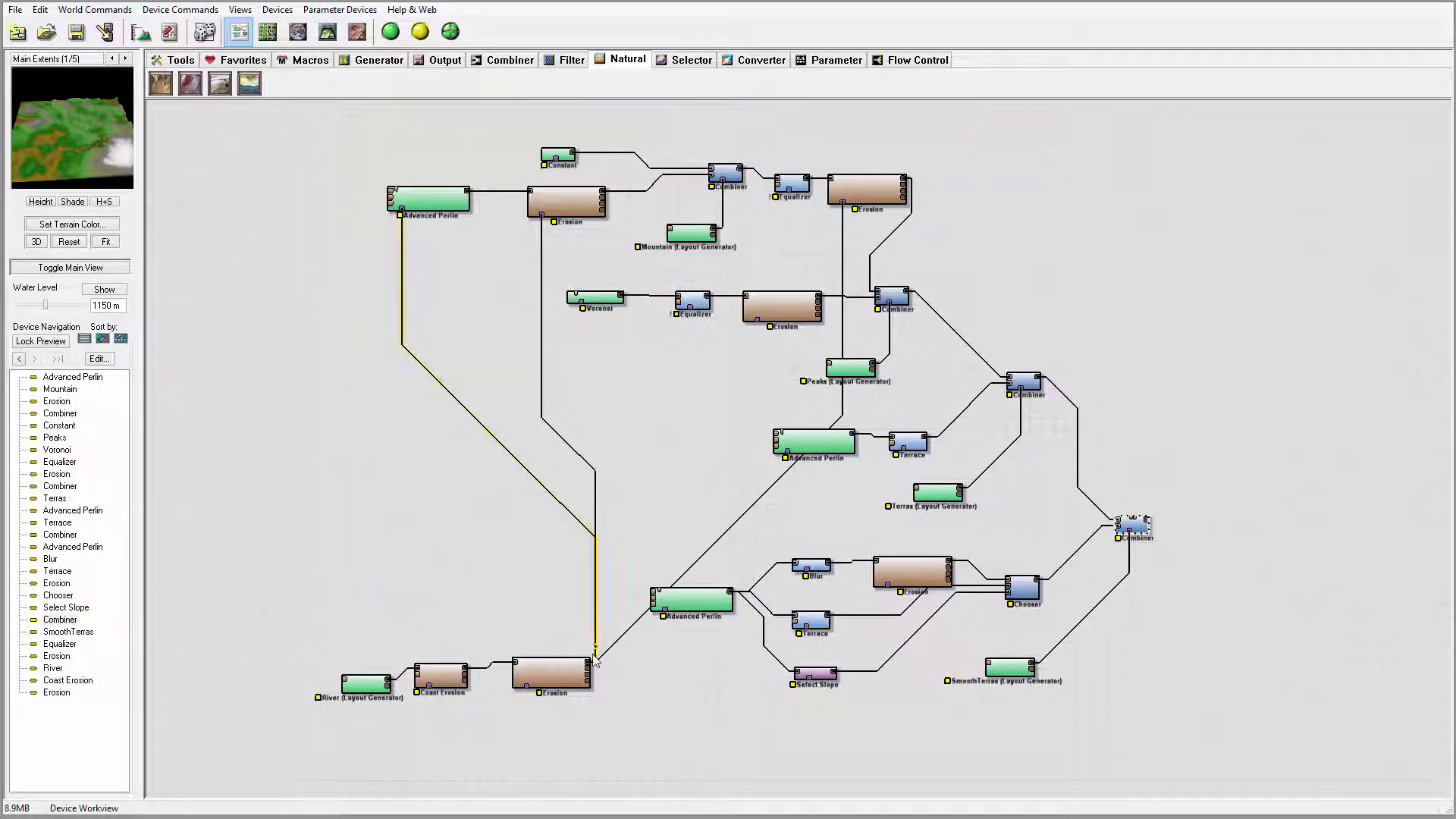
drag(590, 662, 582, 307)
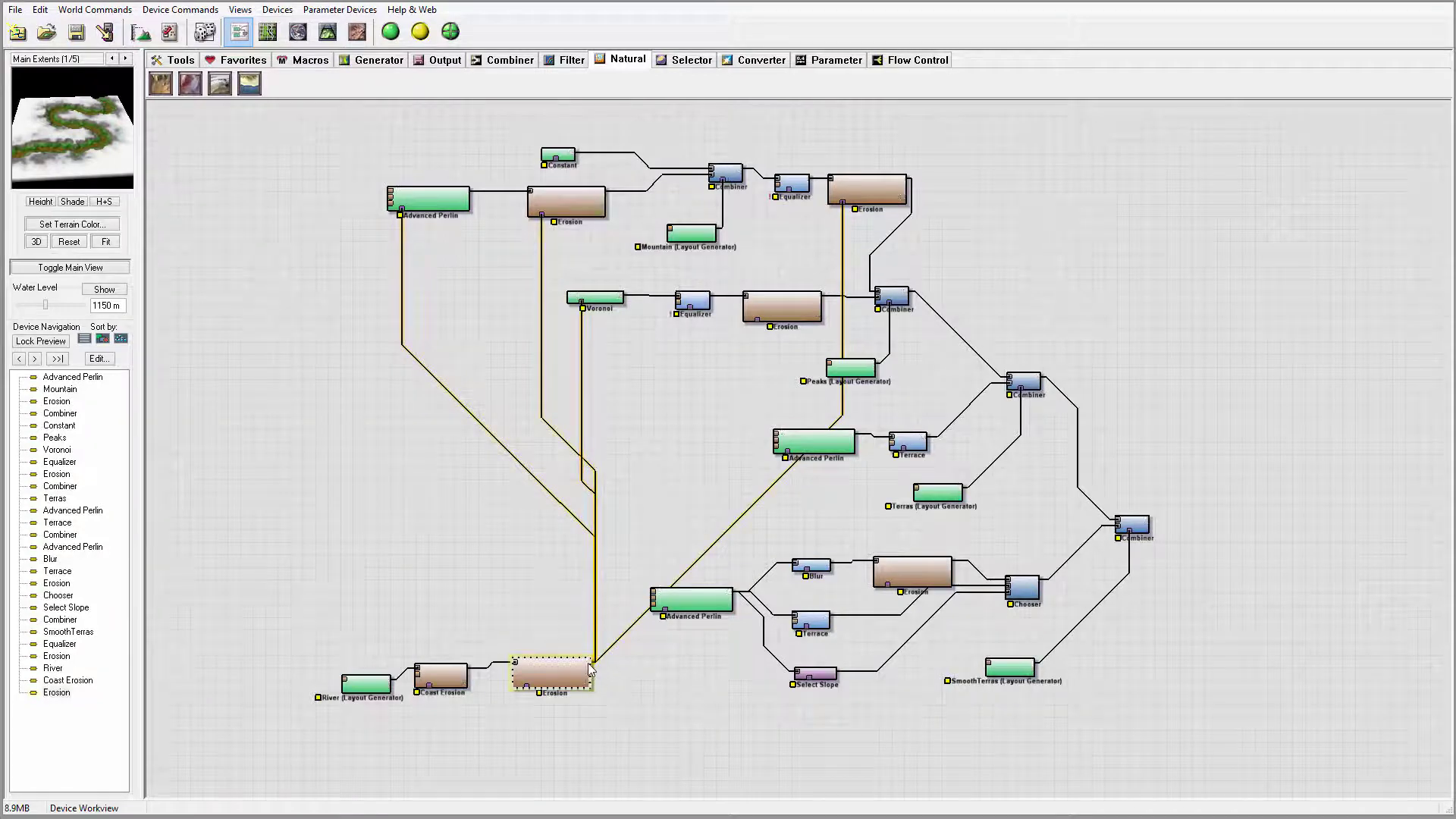
drag(588, 667, 765, 335)
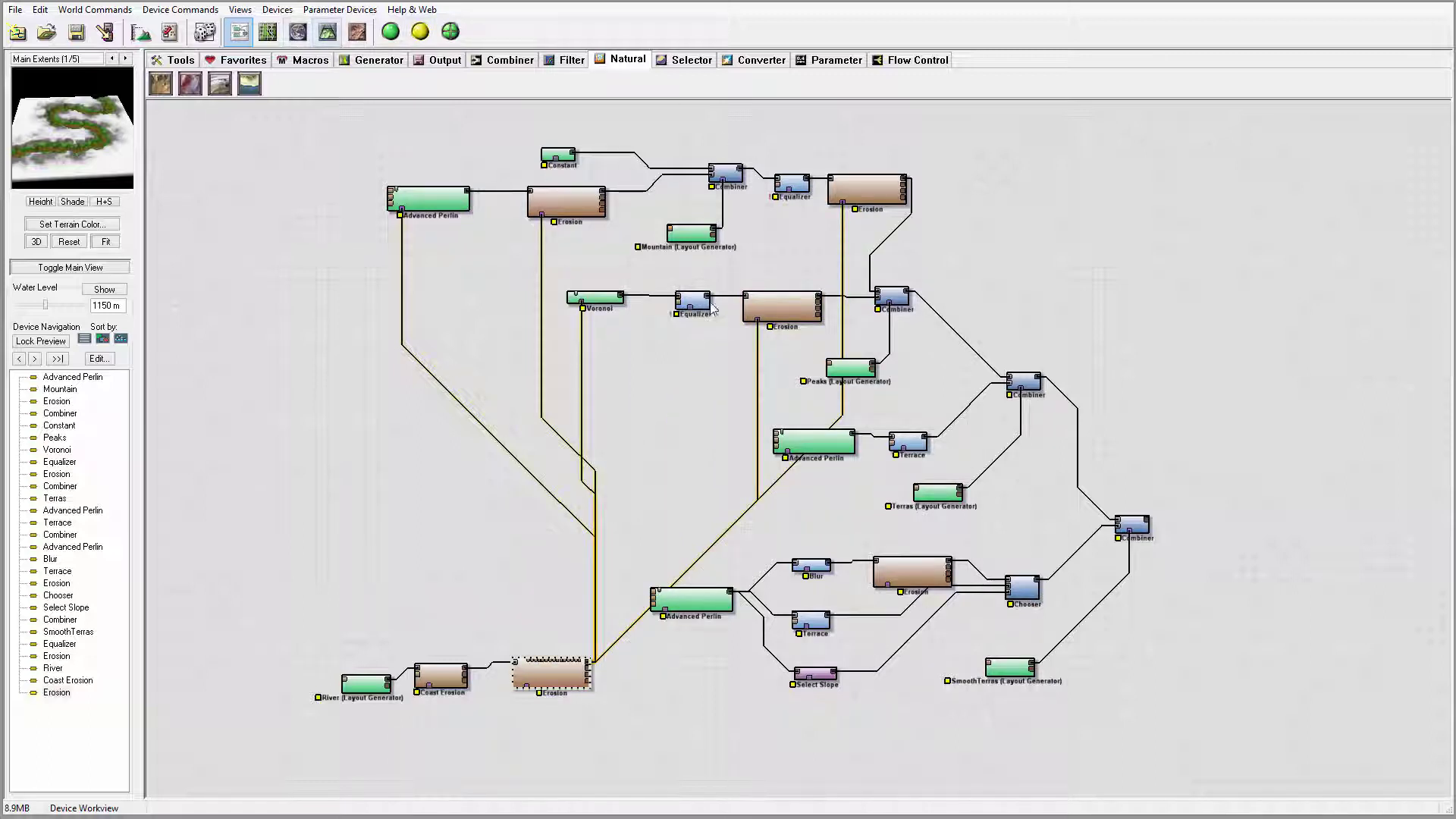
Preview the final Combiner's terrain in 3D, then return and show the Flow Control devices
click(1131, 525)
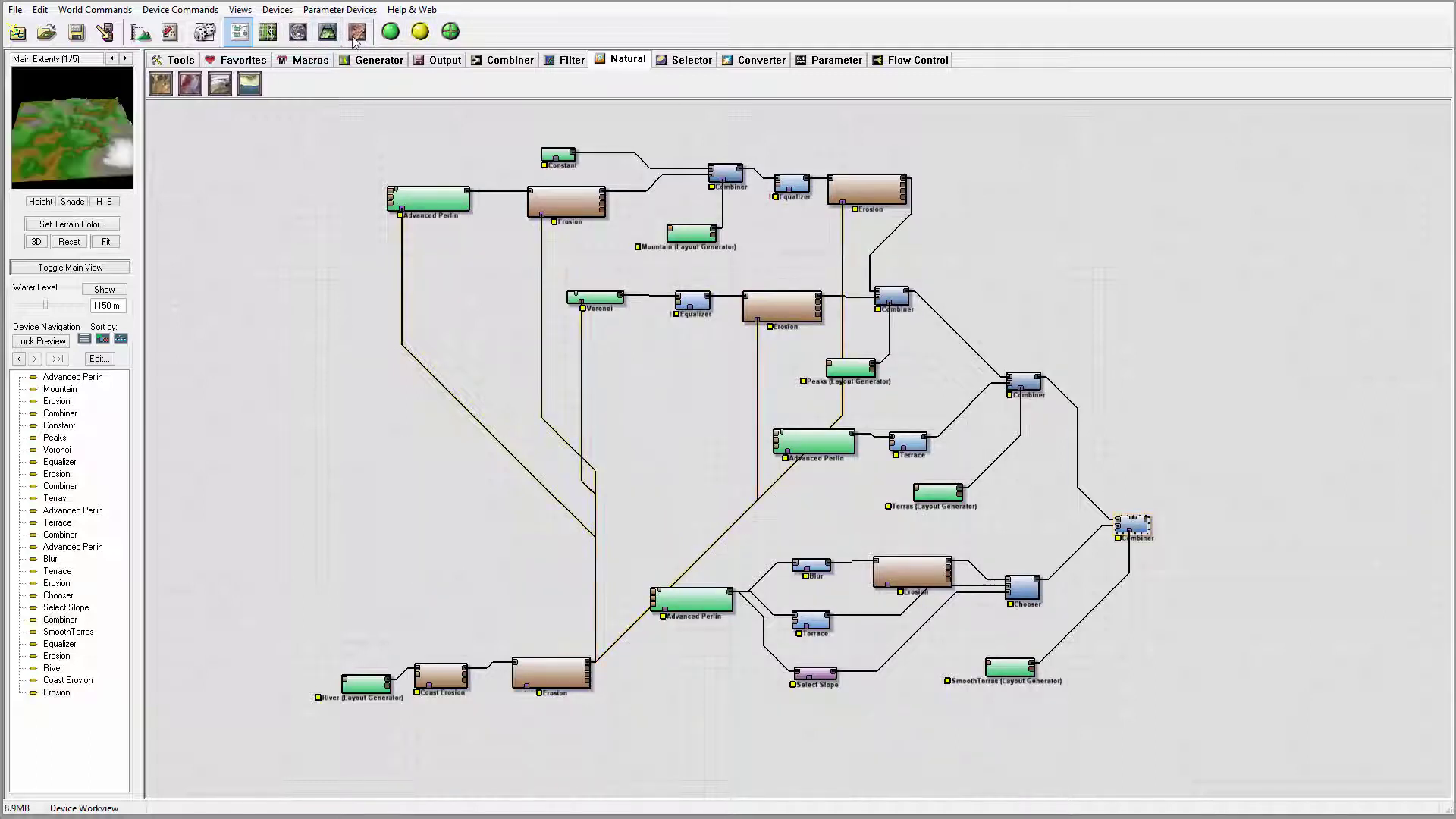
click(328, 32)
scroll(850, 500, up, 3)
scroll(815, 537, down, 5)
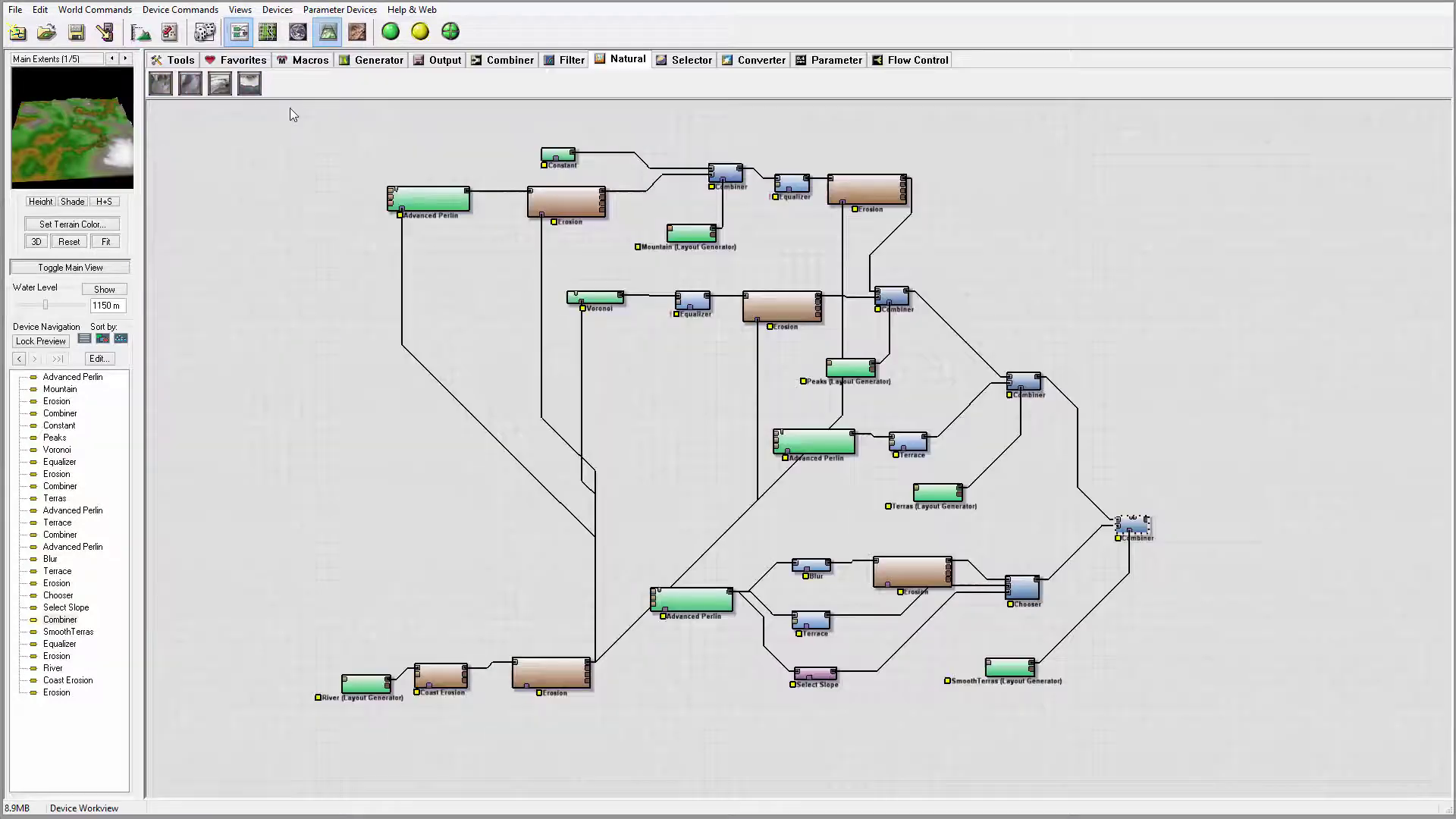
click(239, 32)
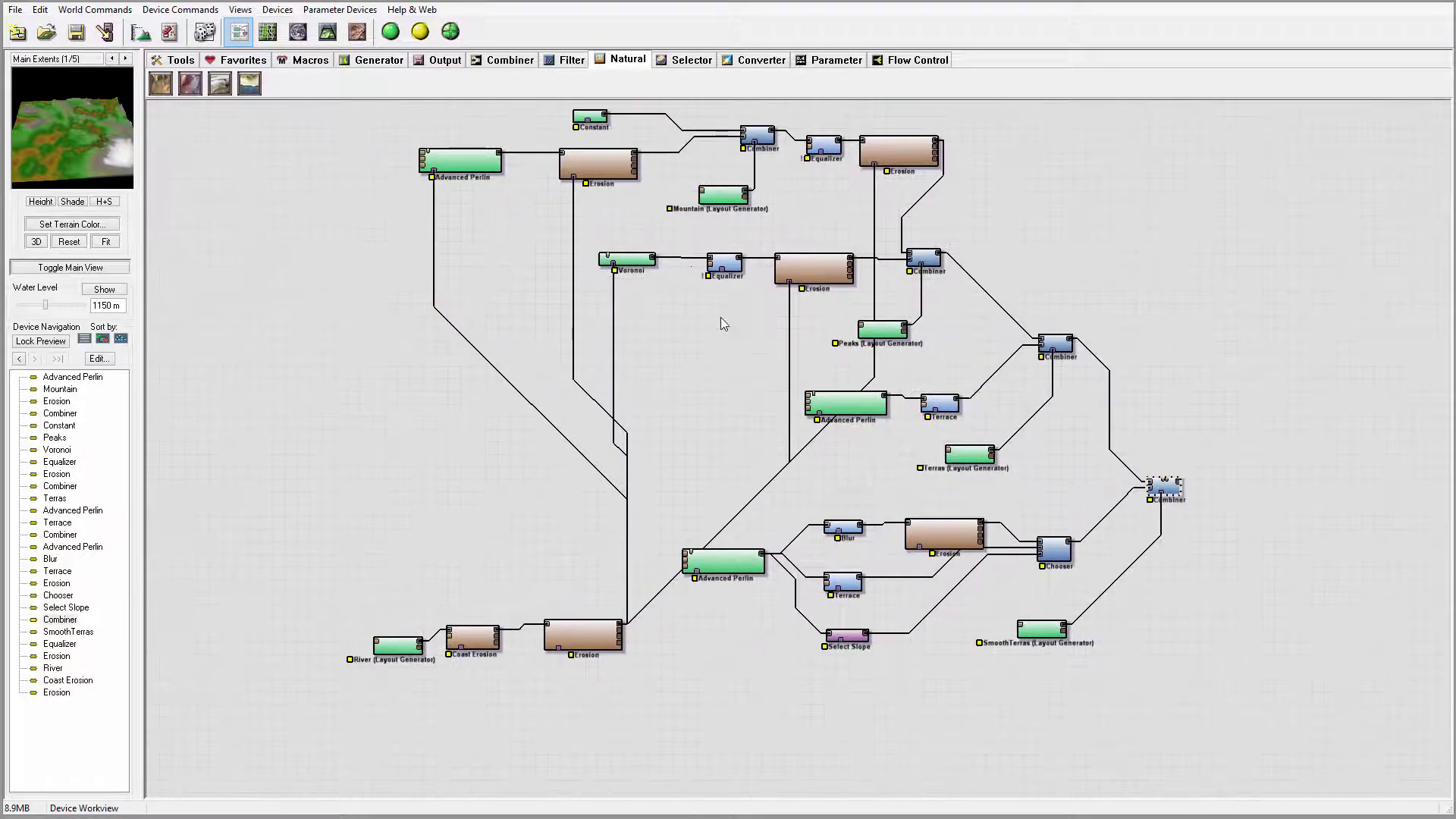
click(892, 62)
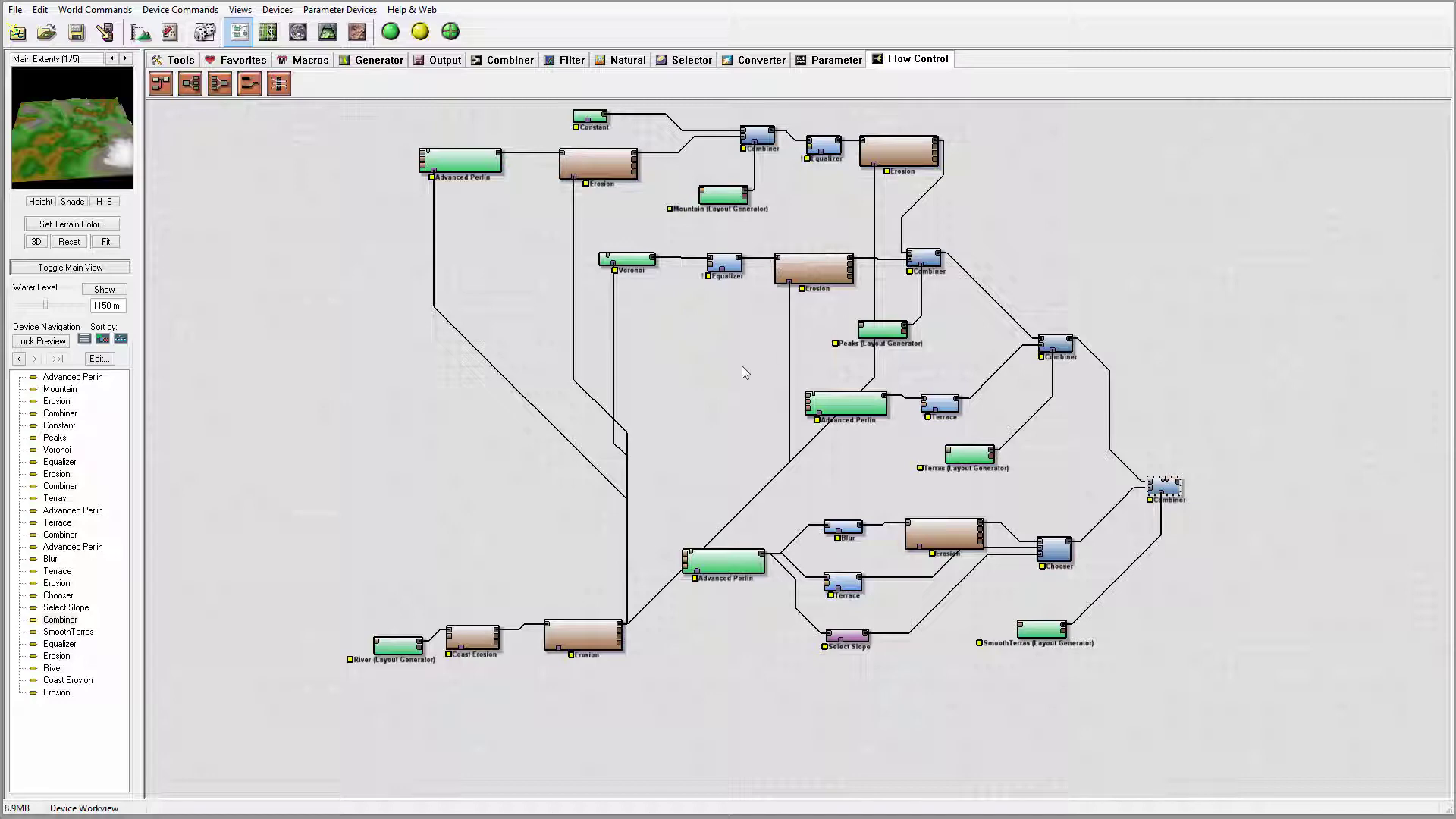
Move the river Erosion, Coast Erosion and River nodes up and to the left
scroll(743, 362, down, 1)
drag(609, 618, 524, 491)
drag(497, 616, 430, 464)
drag(422, 615, 347, 478)
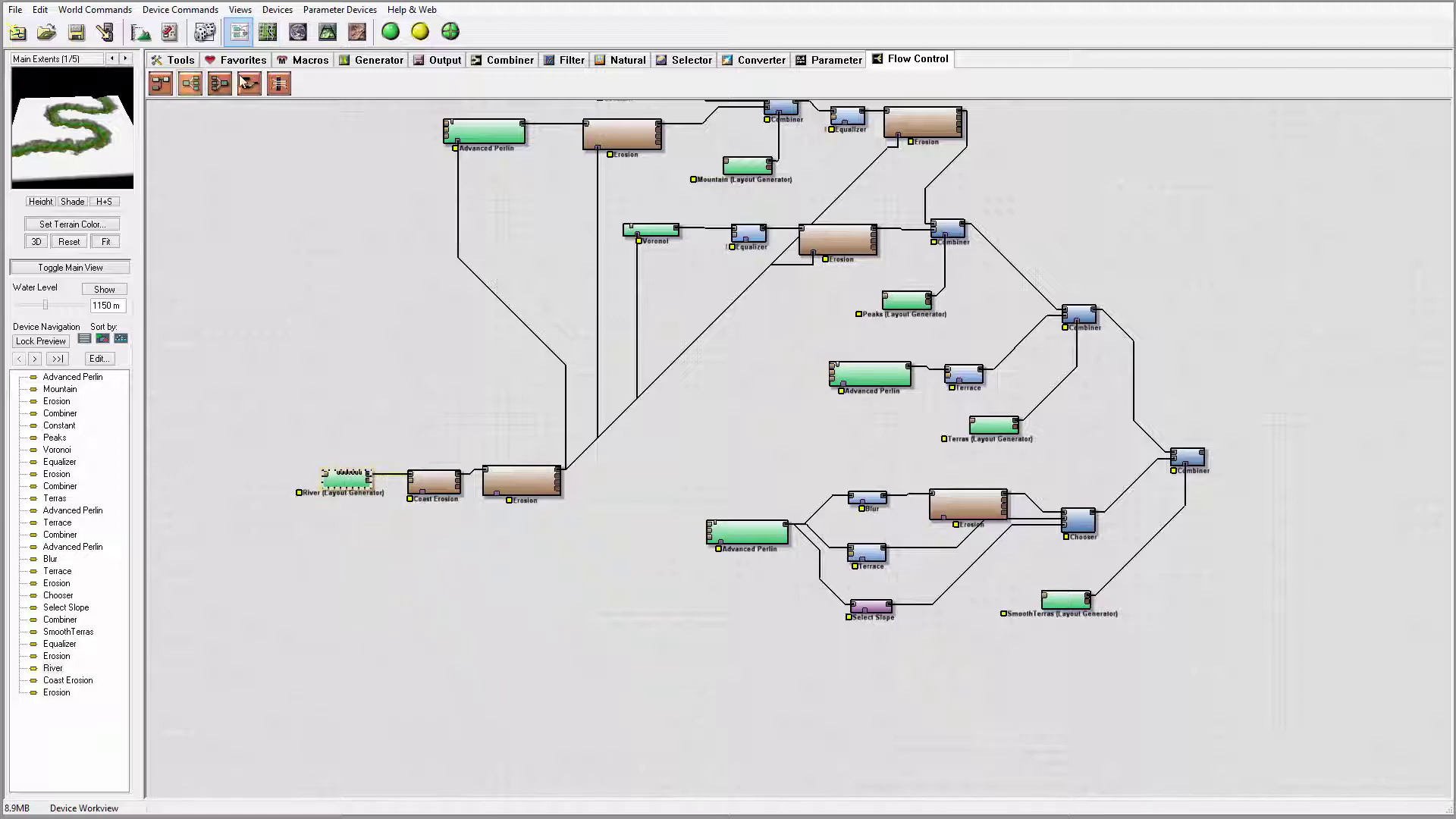
Wire the river Erosion output into both Advanced Perlin masks and the lower Erosion mask
right_drag(670, 407, 600, 491)
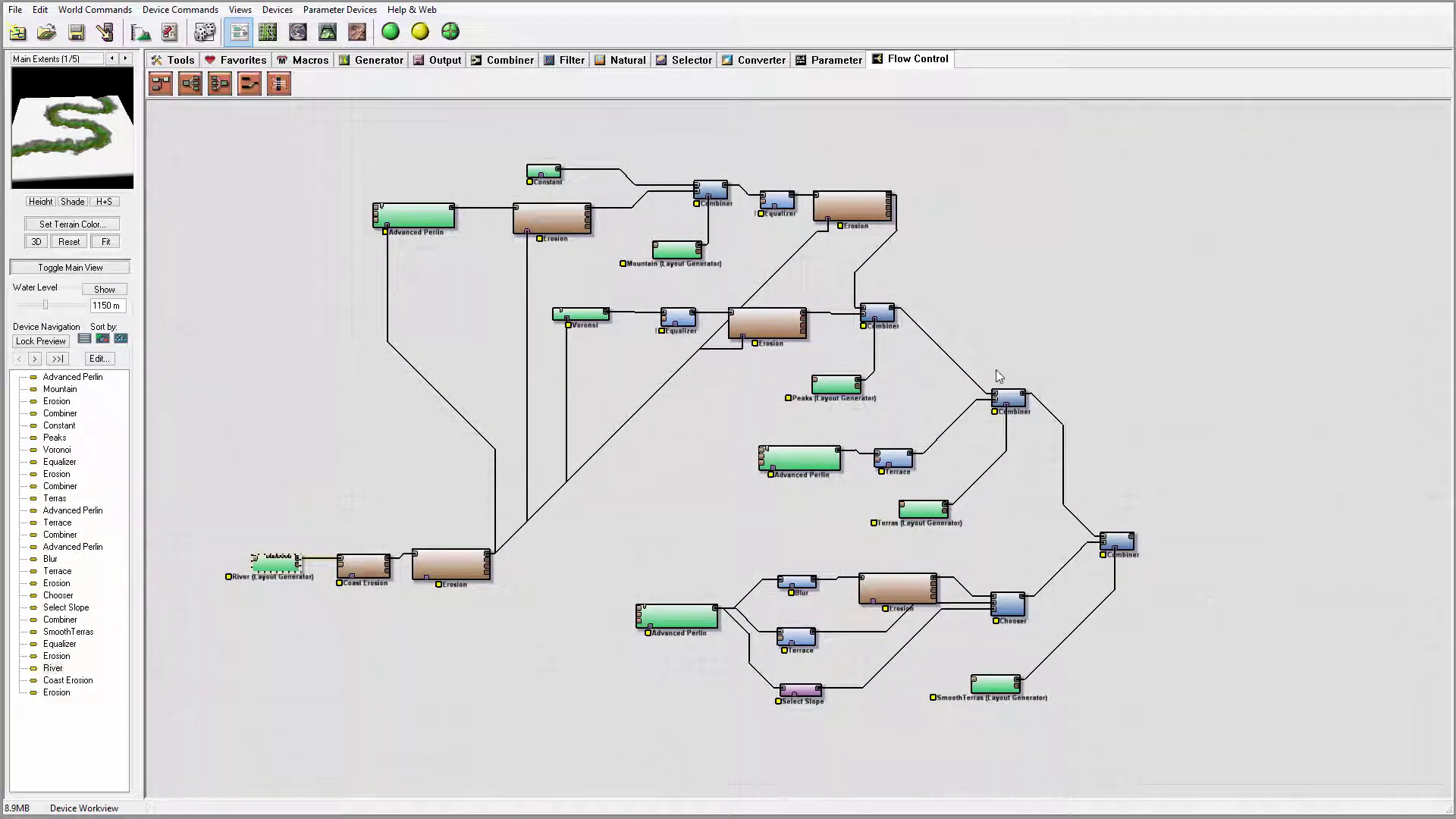
right_drag(681, 490, 591, 424)
drag(439, 516, 726, 431)
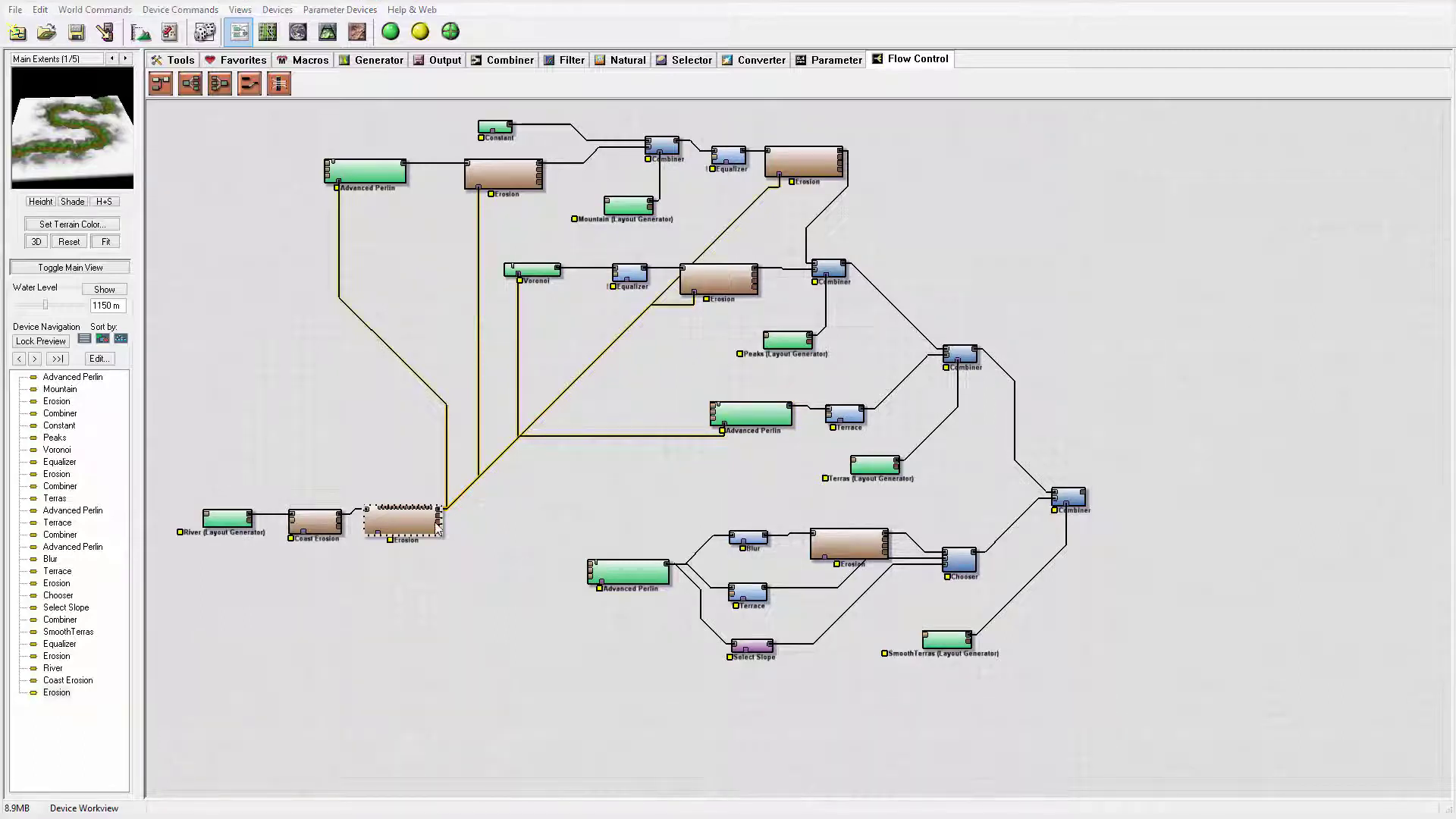
drag(440, 514, 605, 590)
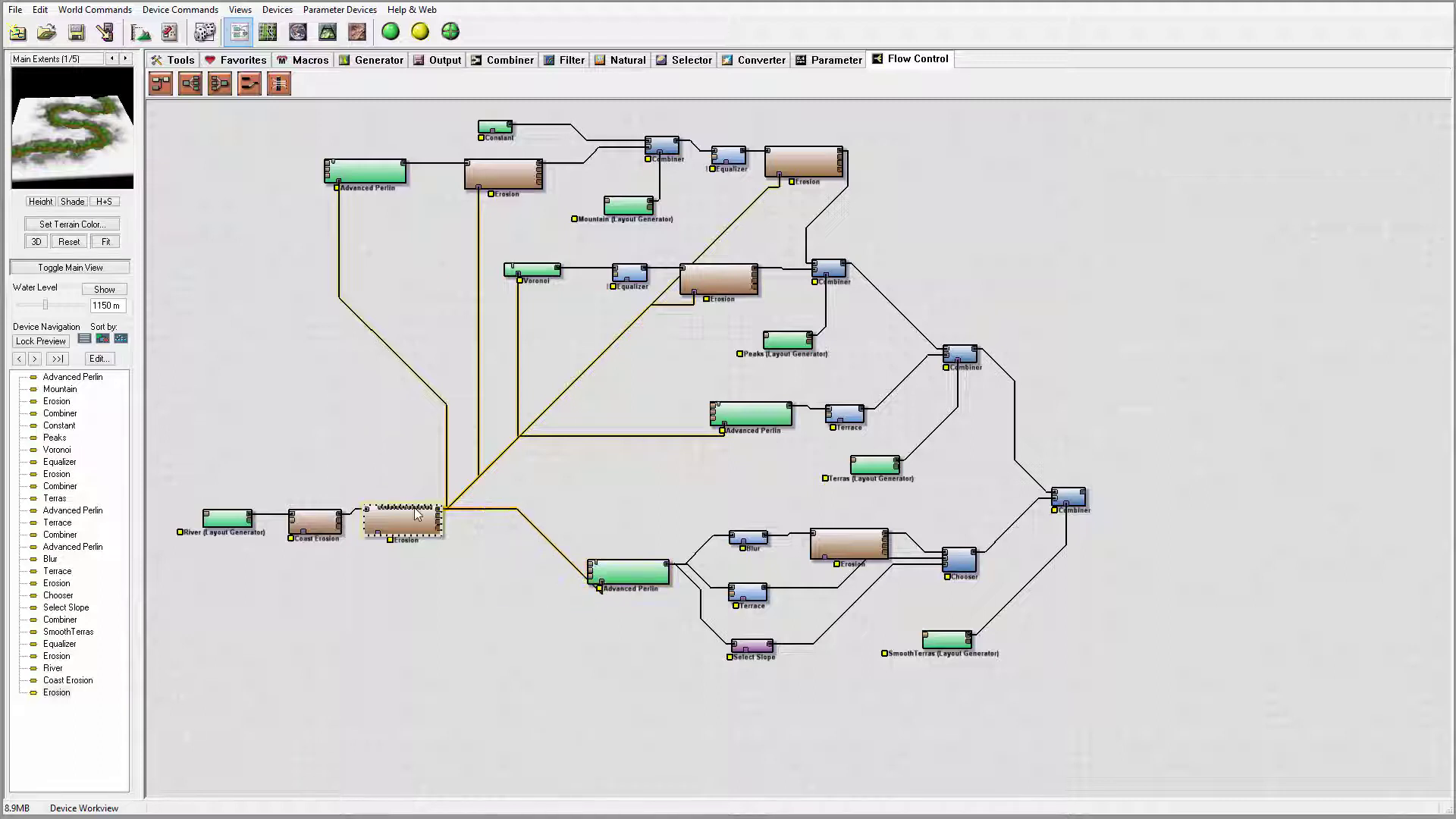
drag(440, 516, 825, 559)
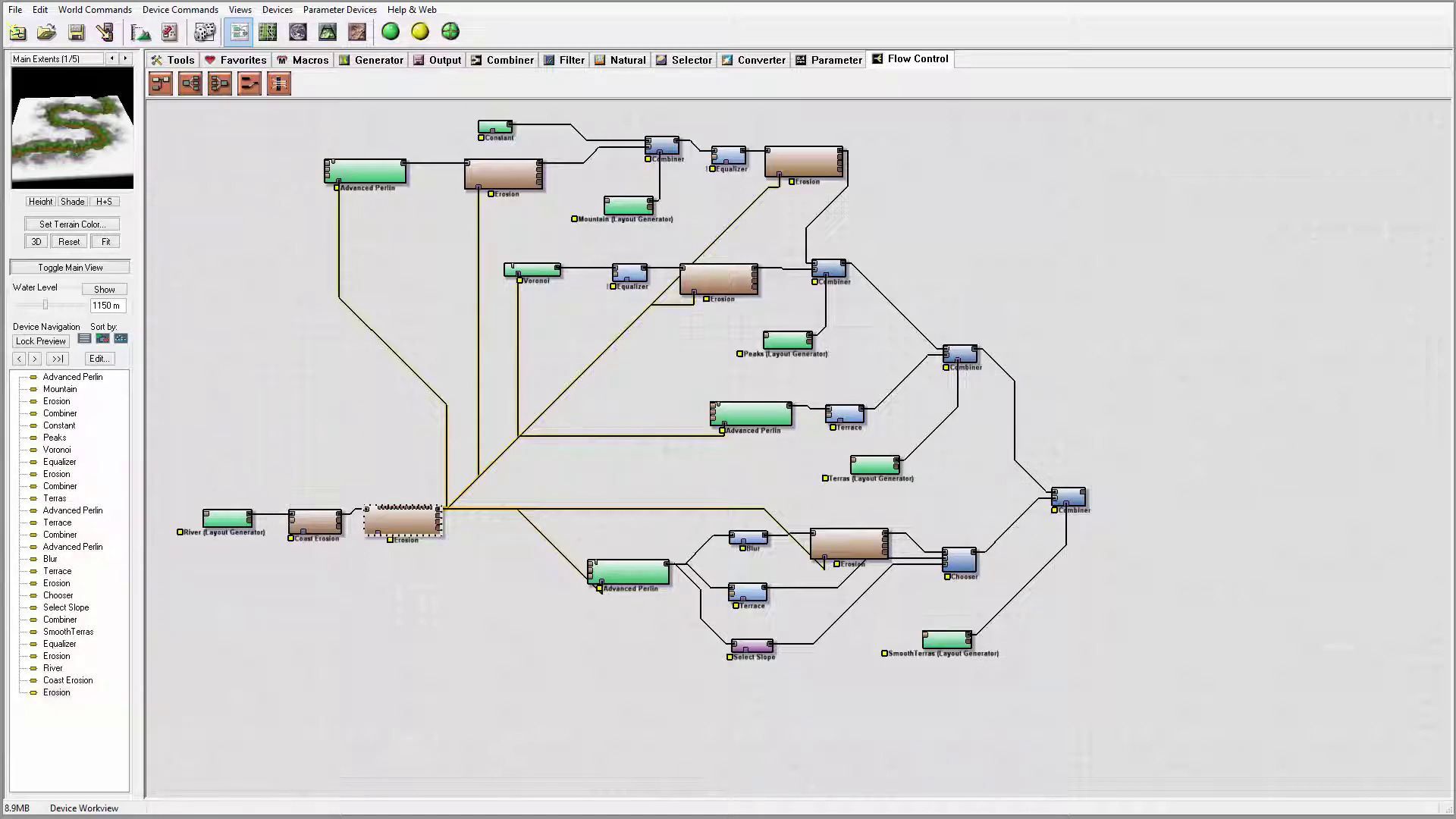
Move the final Combiner further right and place SmoothTerras below it
right_drag(897, 414, 720, 365)
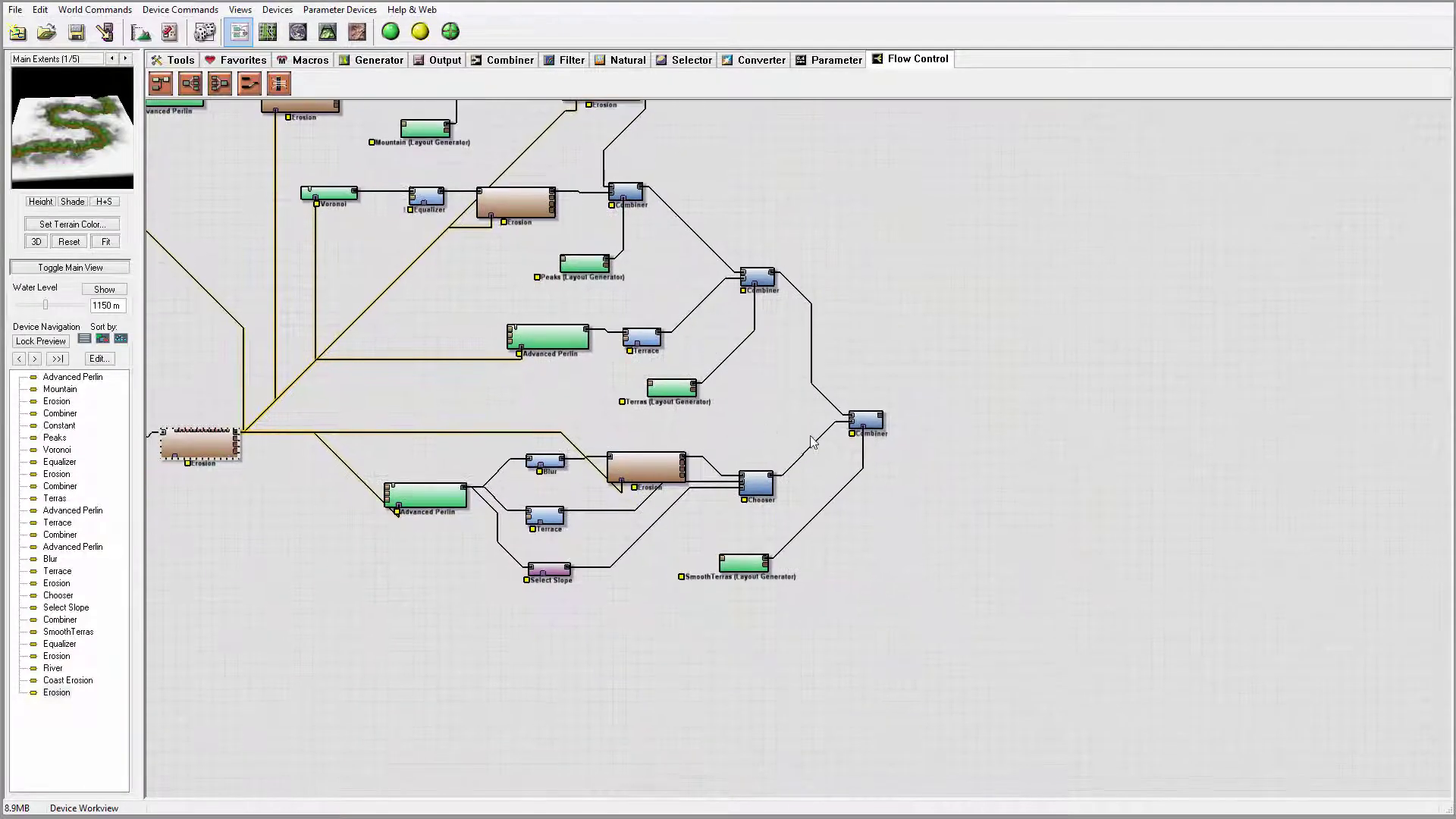
drag(876, 419, 1076, 391)
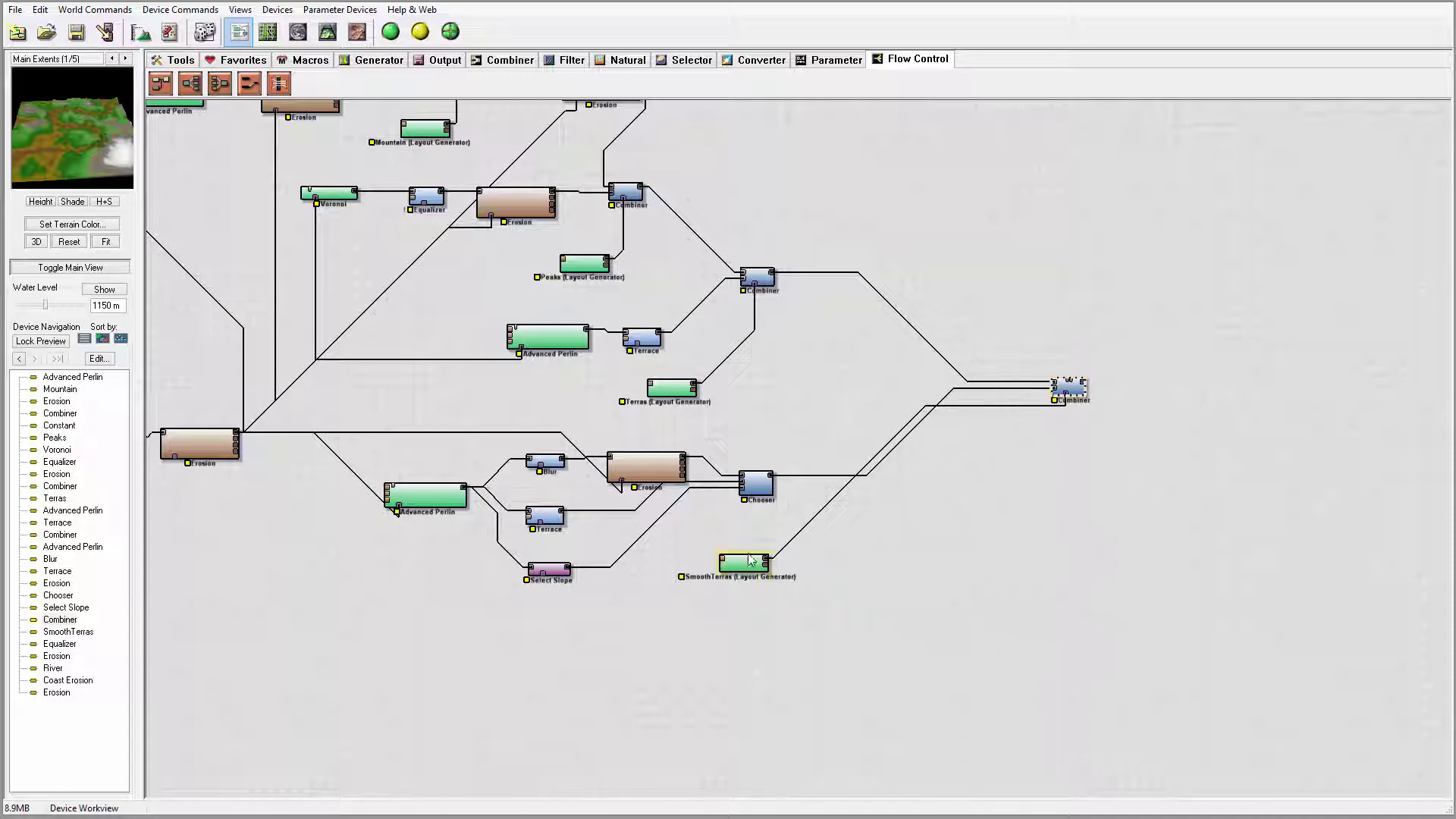
drag(743, 562, 1046, 536)
right_drag(859, 438, 1059, 481)
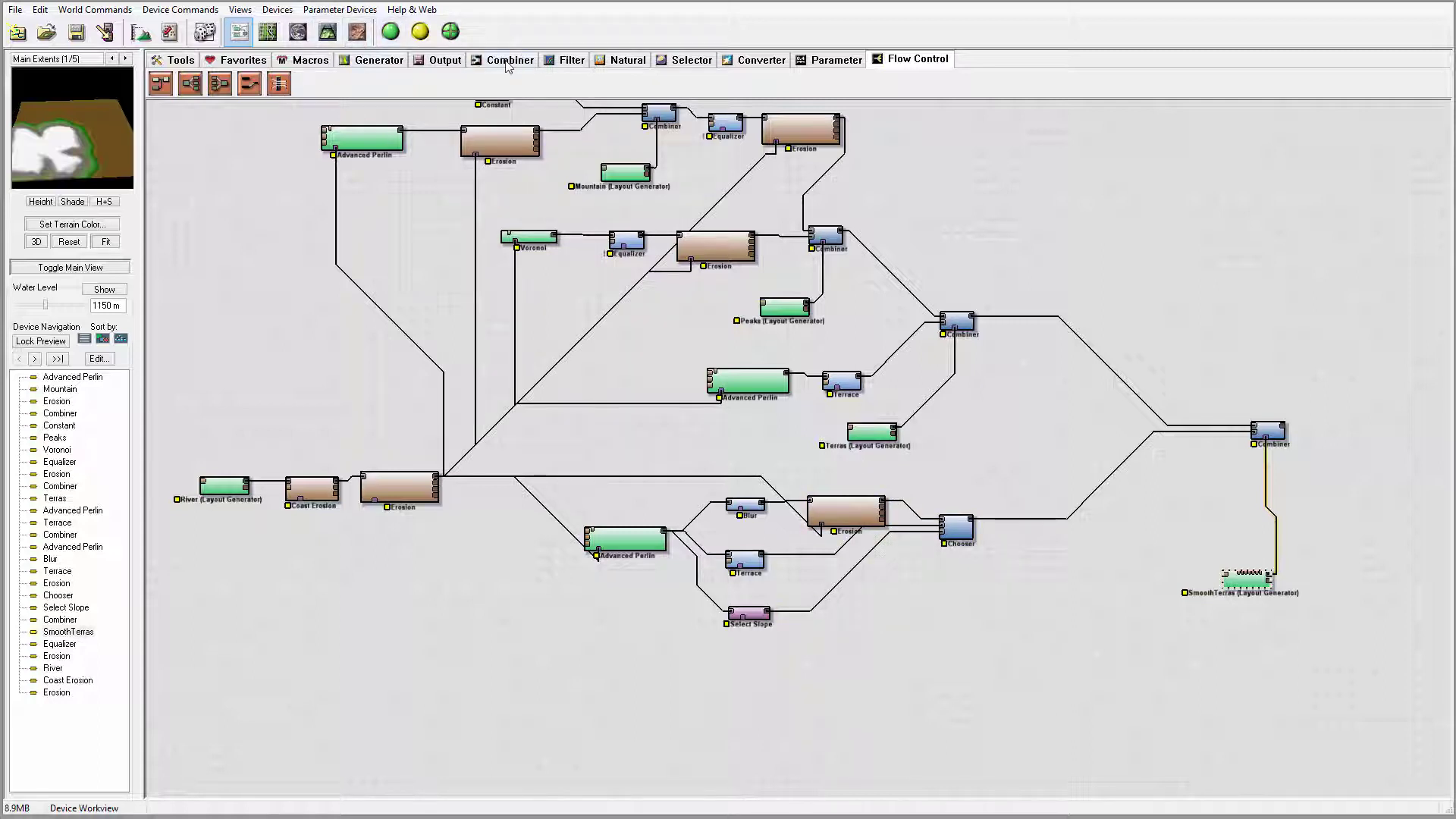
Add a new Erosion device between the Chooser and the final Combiner
click(628, 60)
drag(190, 84, 1038, 535)
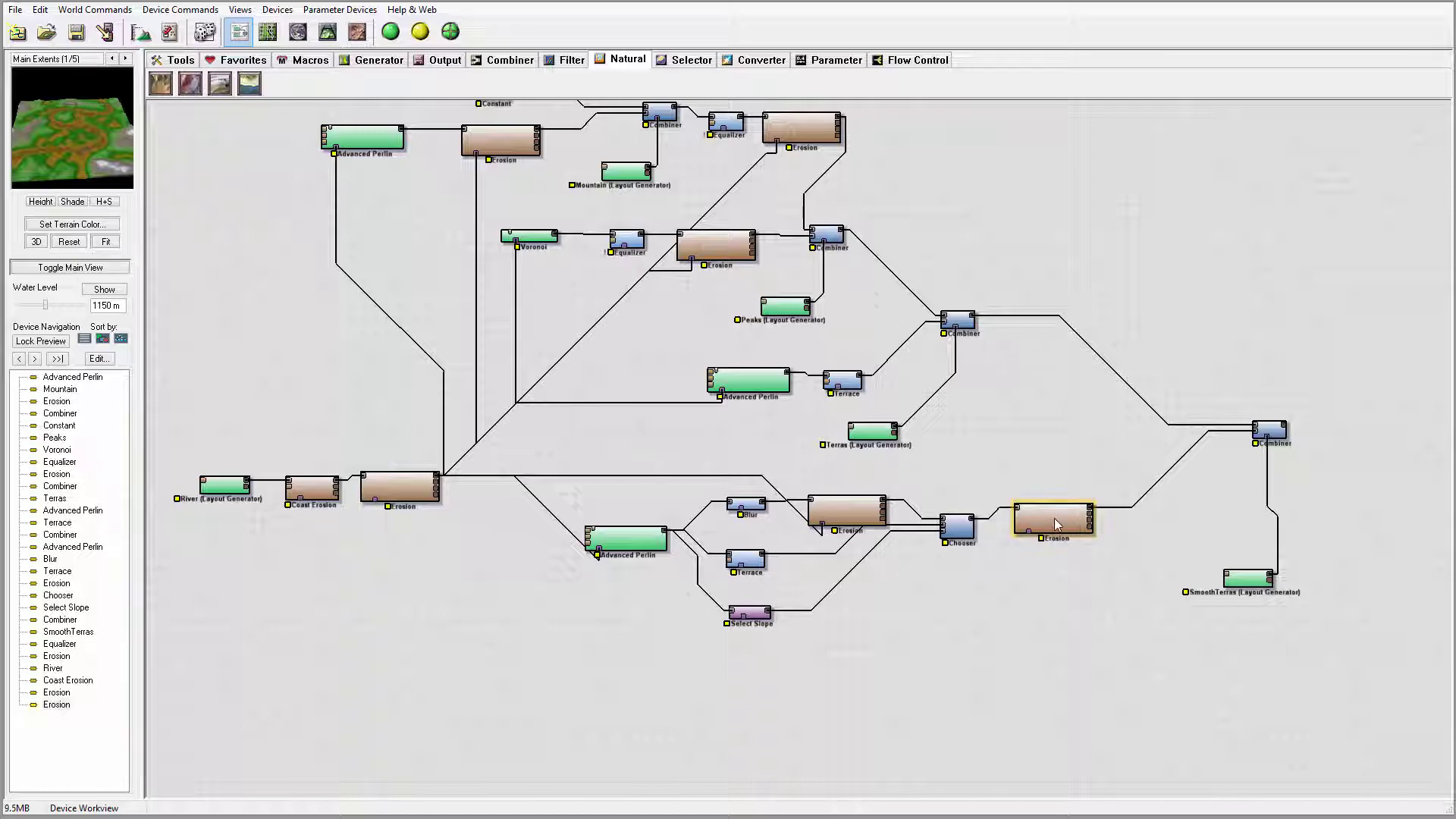
double_click(1056, 523)
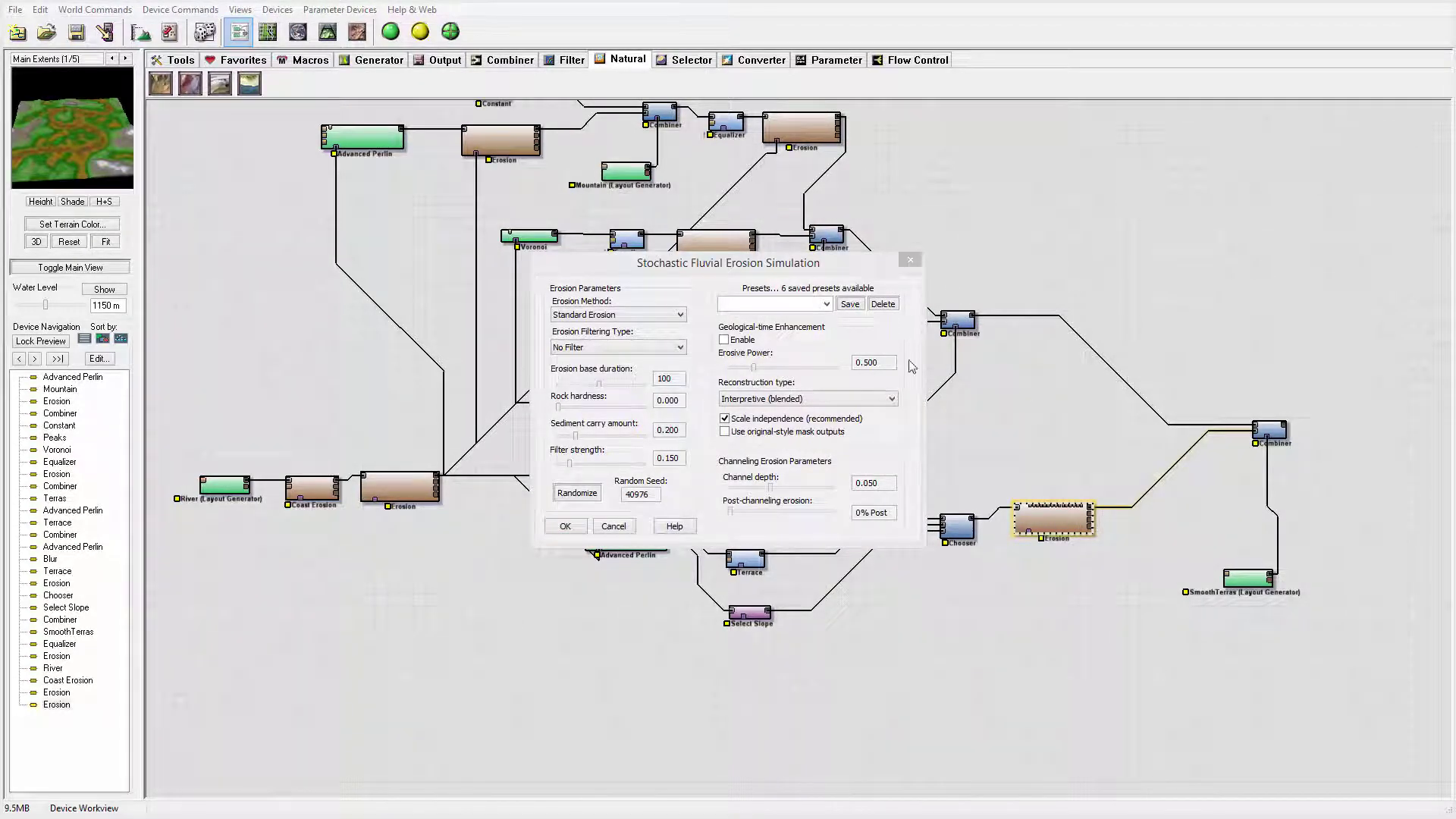
Set Channeled Erosion: duration 70, sediment carry 0.333, geological-time enhancement on, erosive power 0.294
click(618, 314)
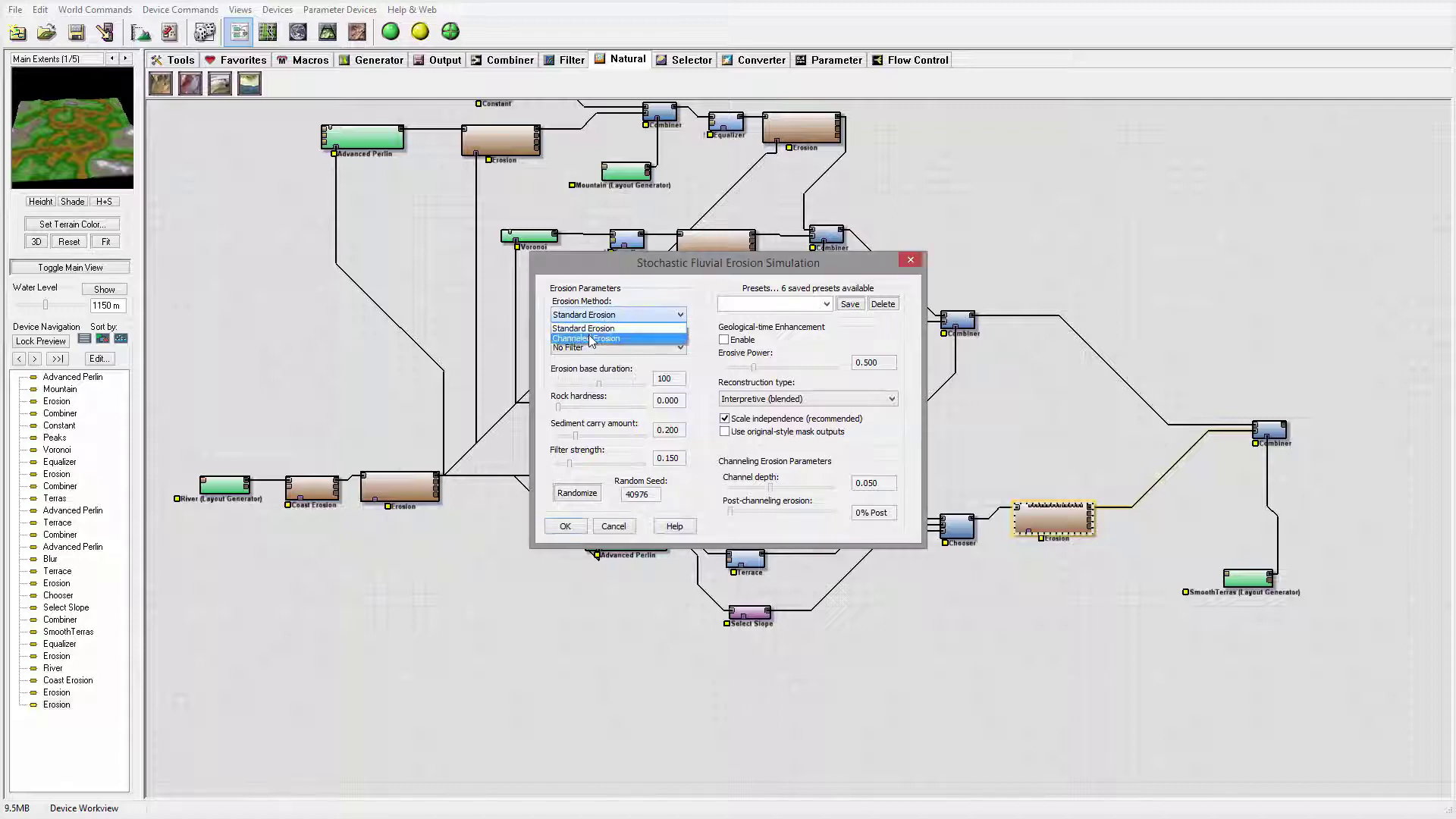
click(590, 339)
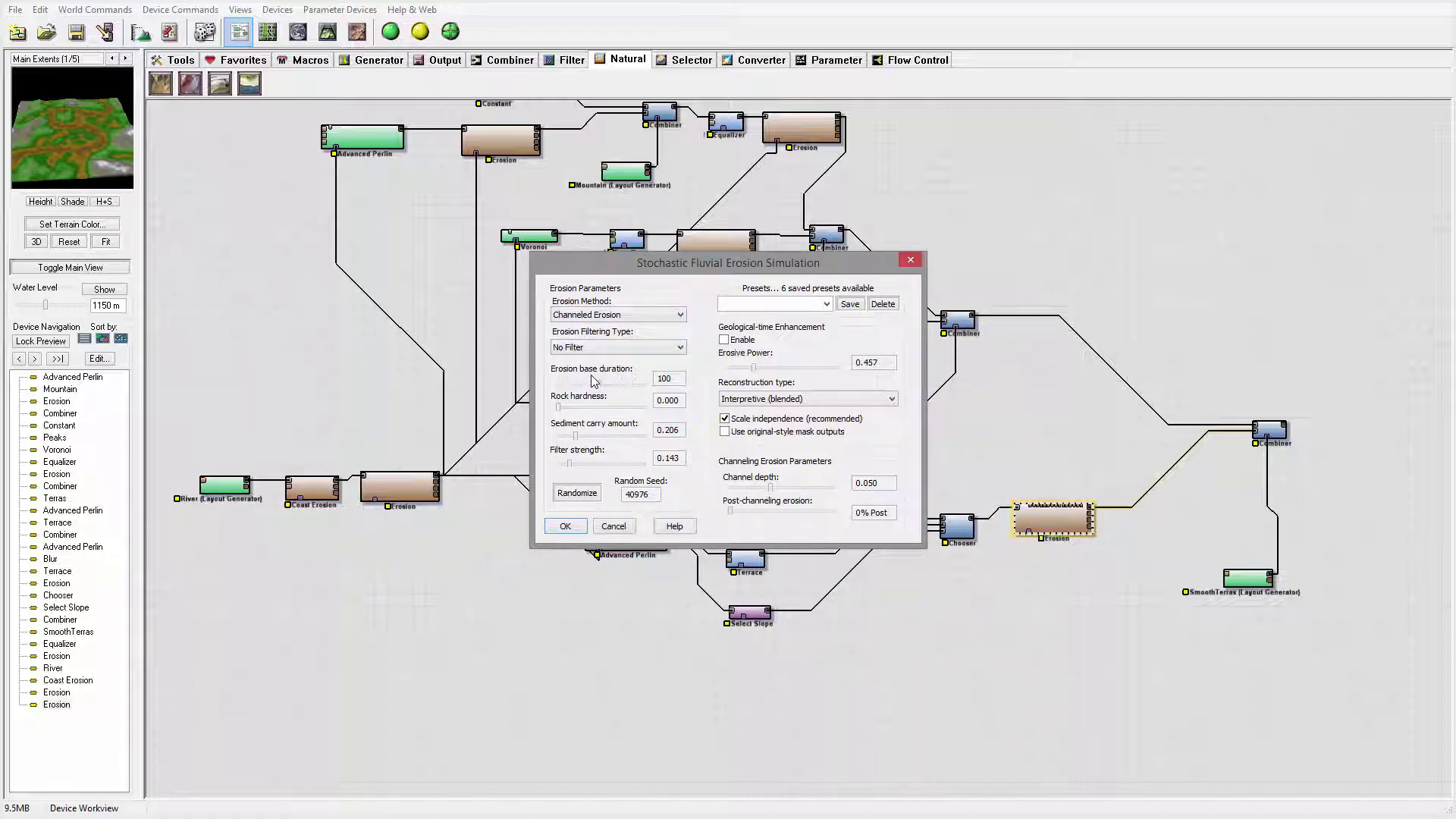
drag(601, 386, 596, 390)
drag(577, 438, 587, 439)
click(747, 341)
drag(753, 370, 748, 371)
Apply the channeled erosion settings and feed the river Erosion output into the final Erosion
click(565, 526)
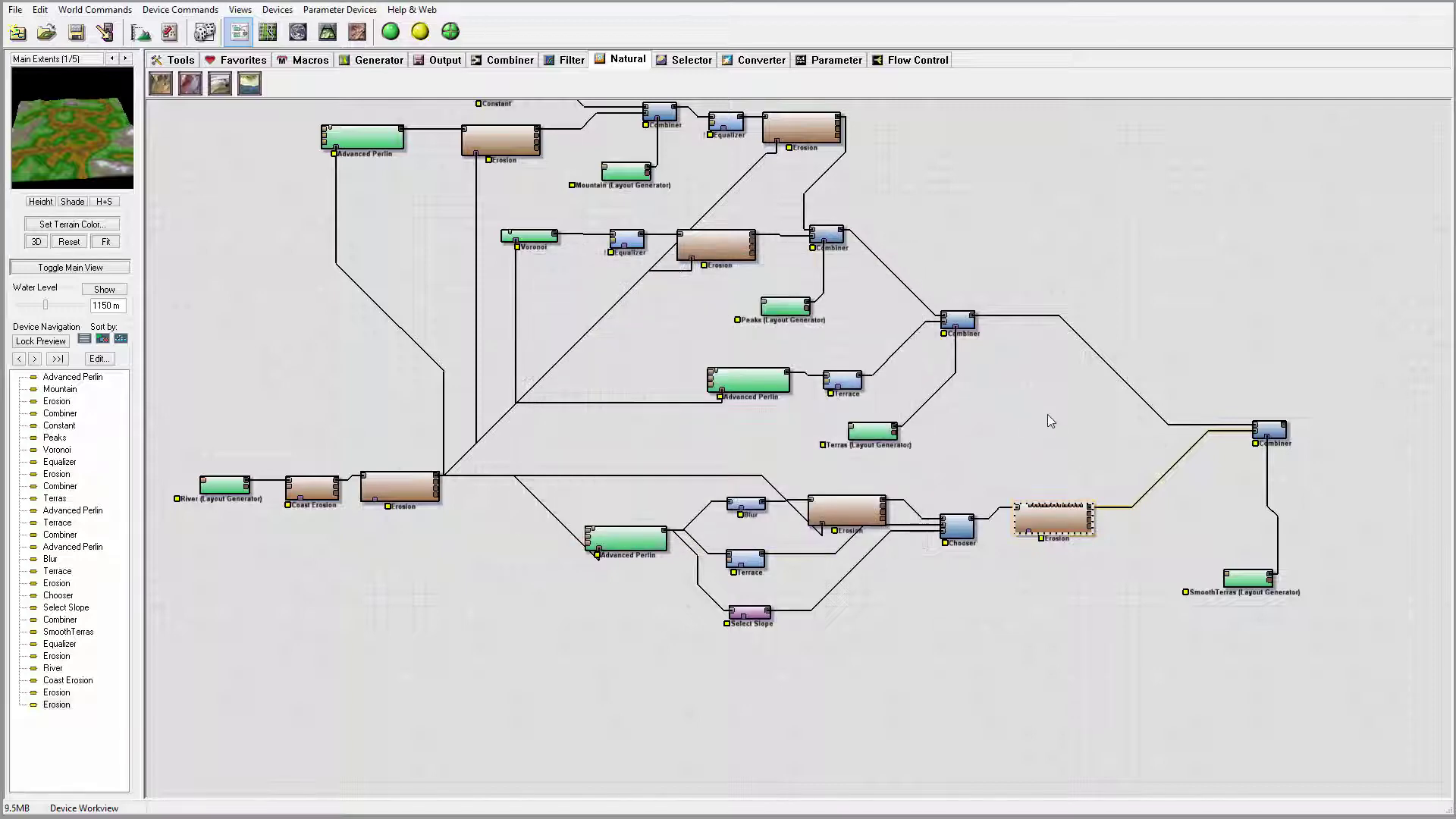
drag(981, 453, 804, 407)
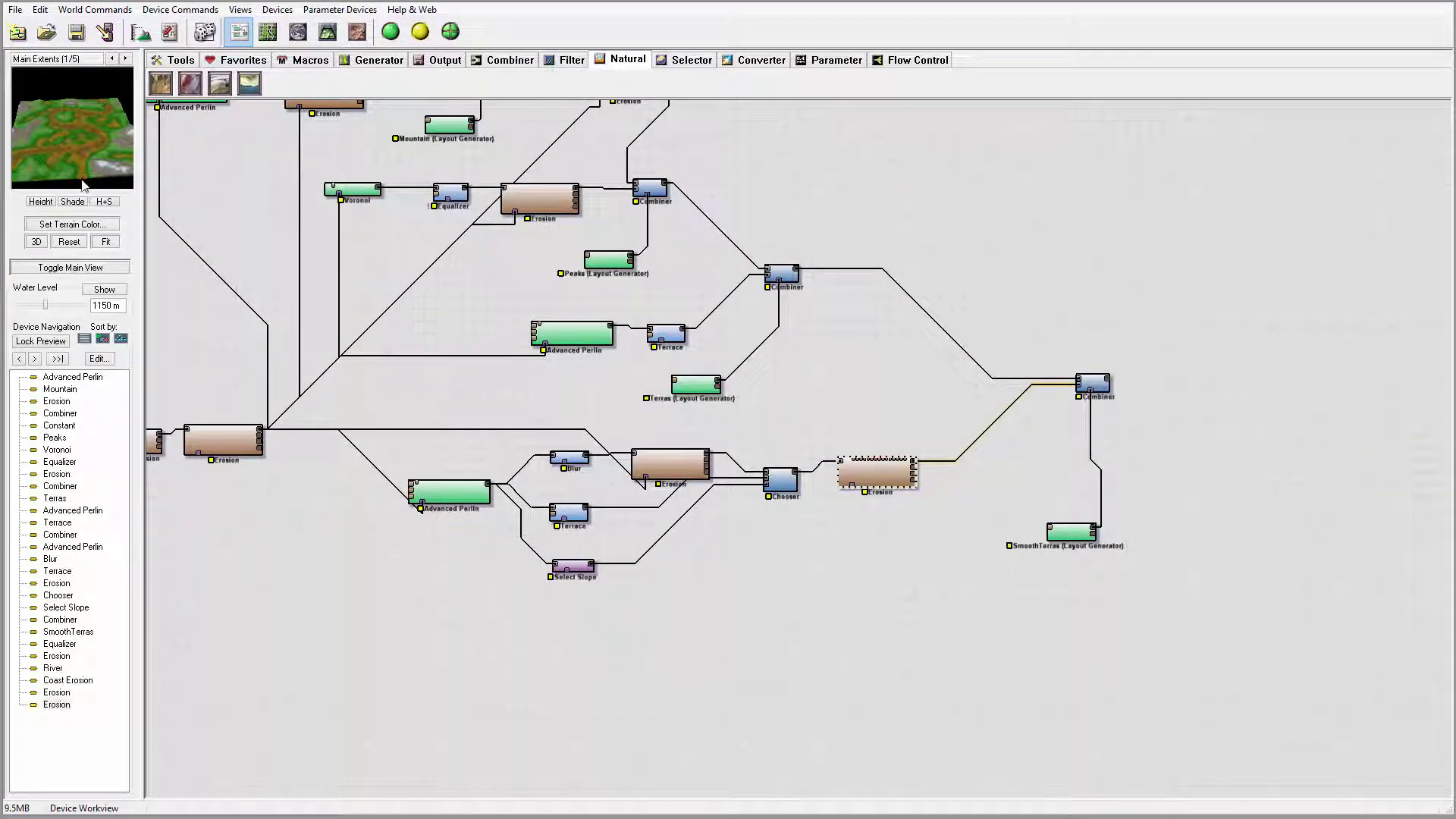
key(Left)
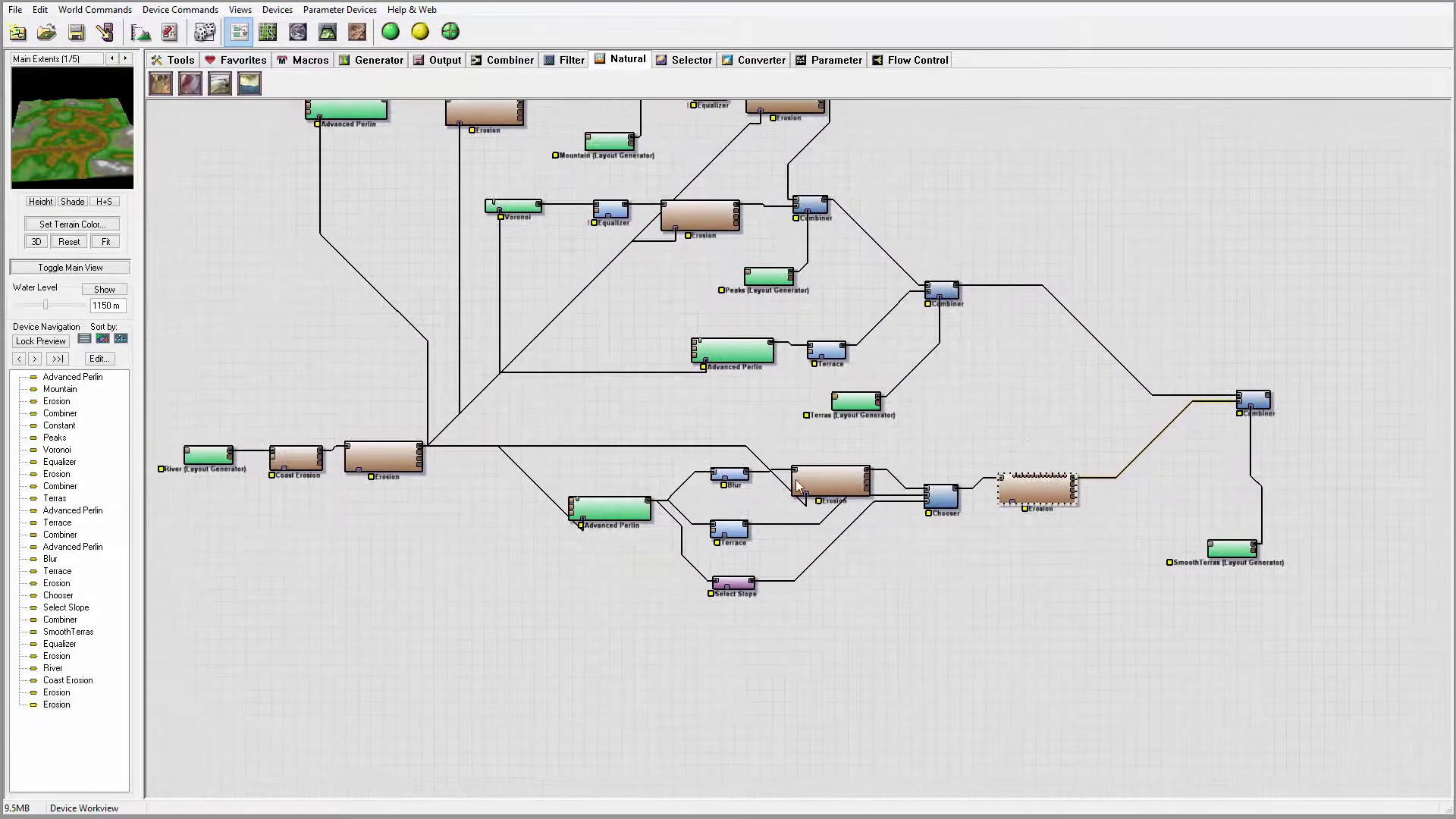
click(419, 449)
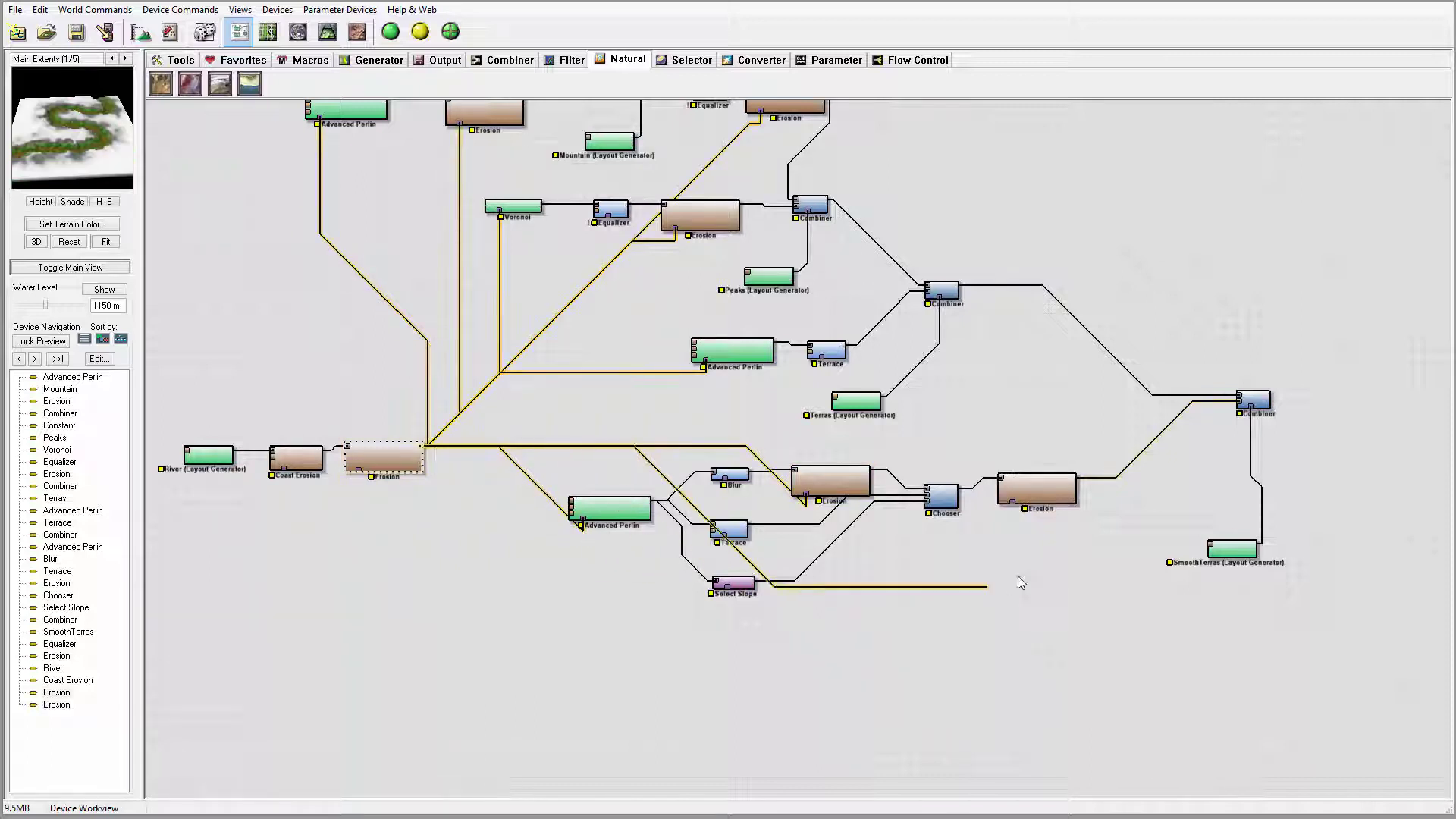
drag(1029, 517, 1025, 511)
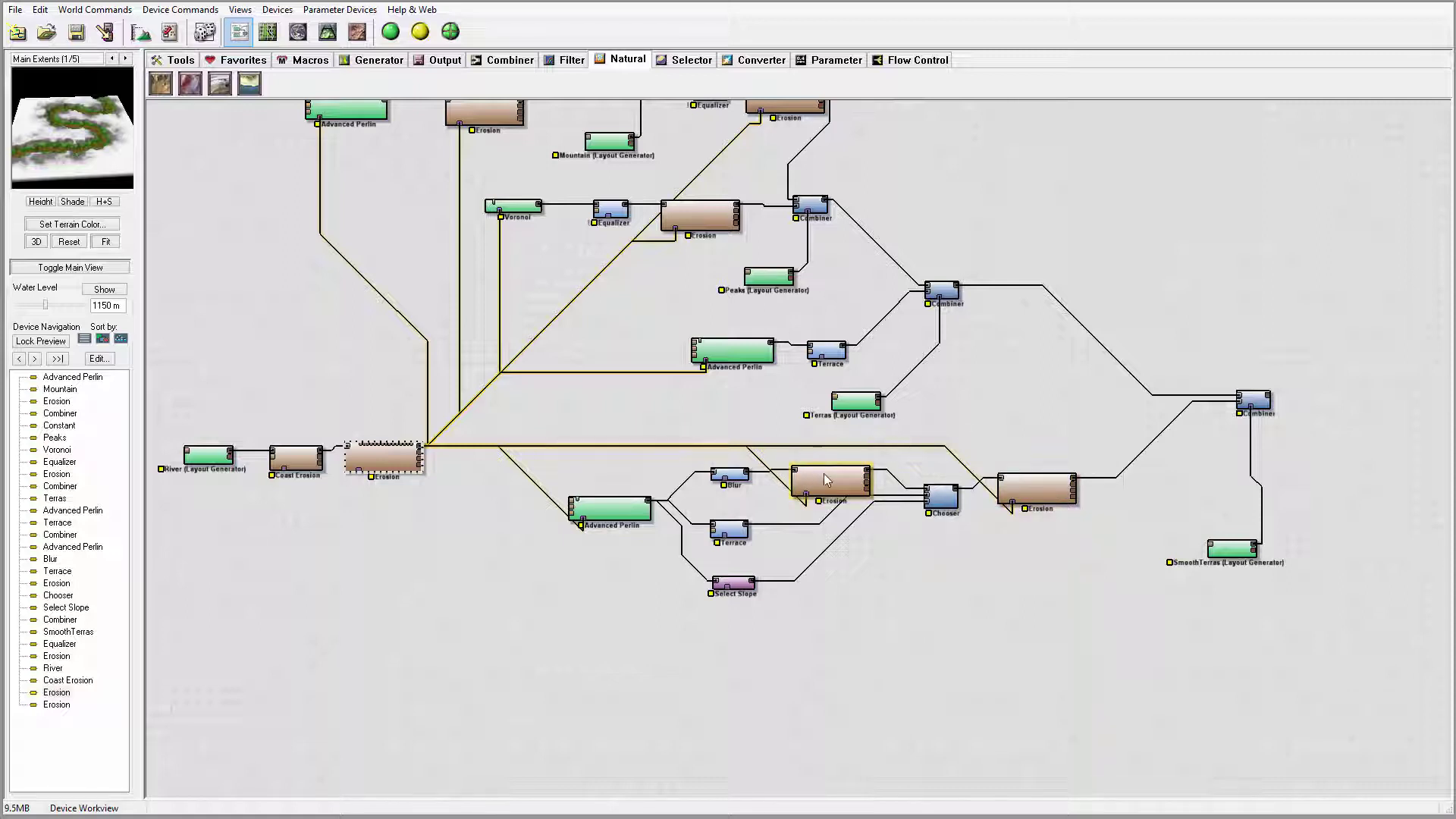
Connect the river erosion to the lower middle Erosion node and switch to 3D view
click(600, 503)
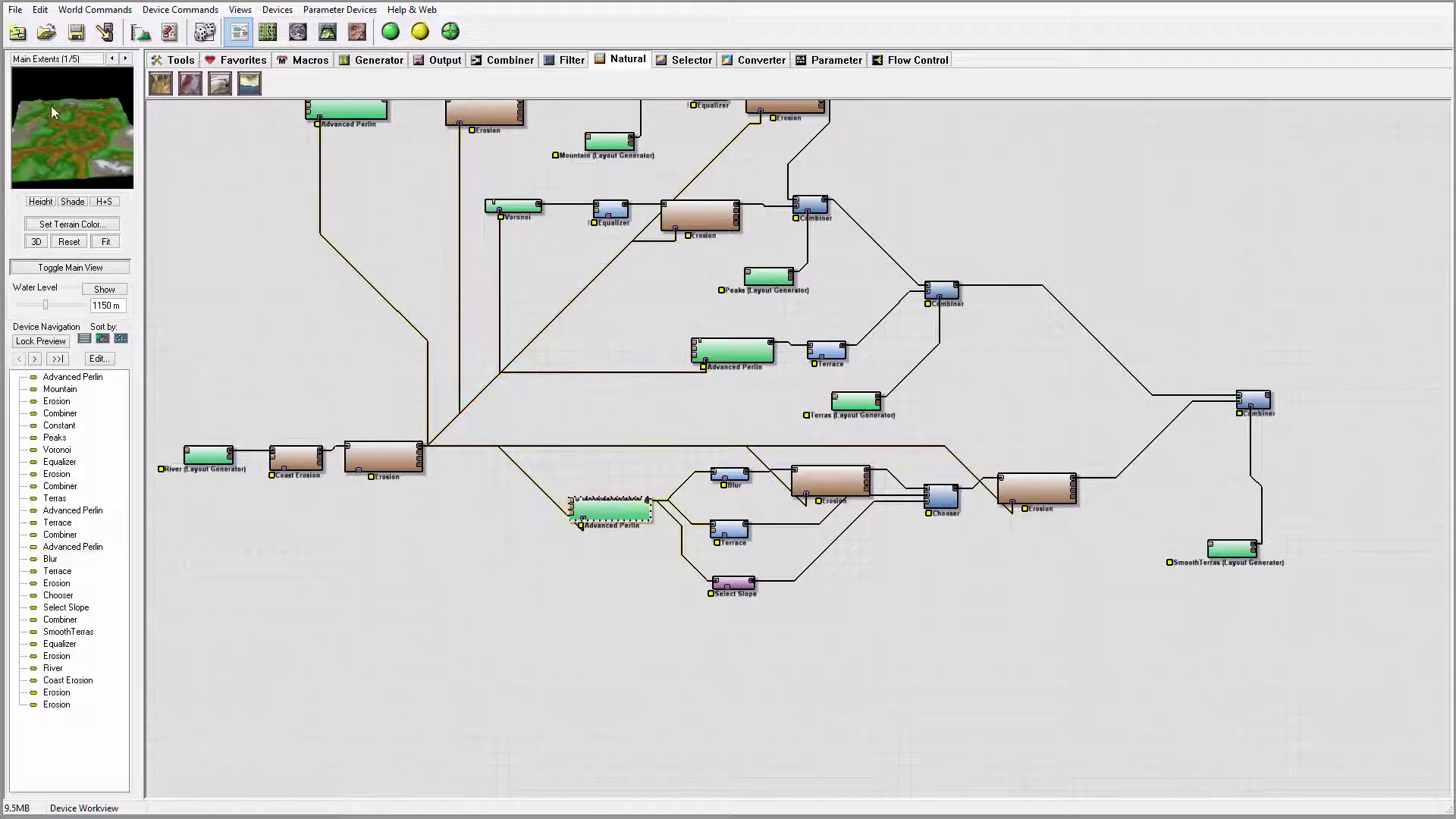
click(728, 474)
click(841, 491)
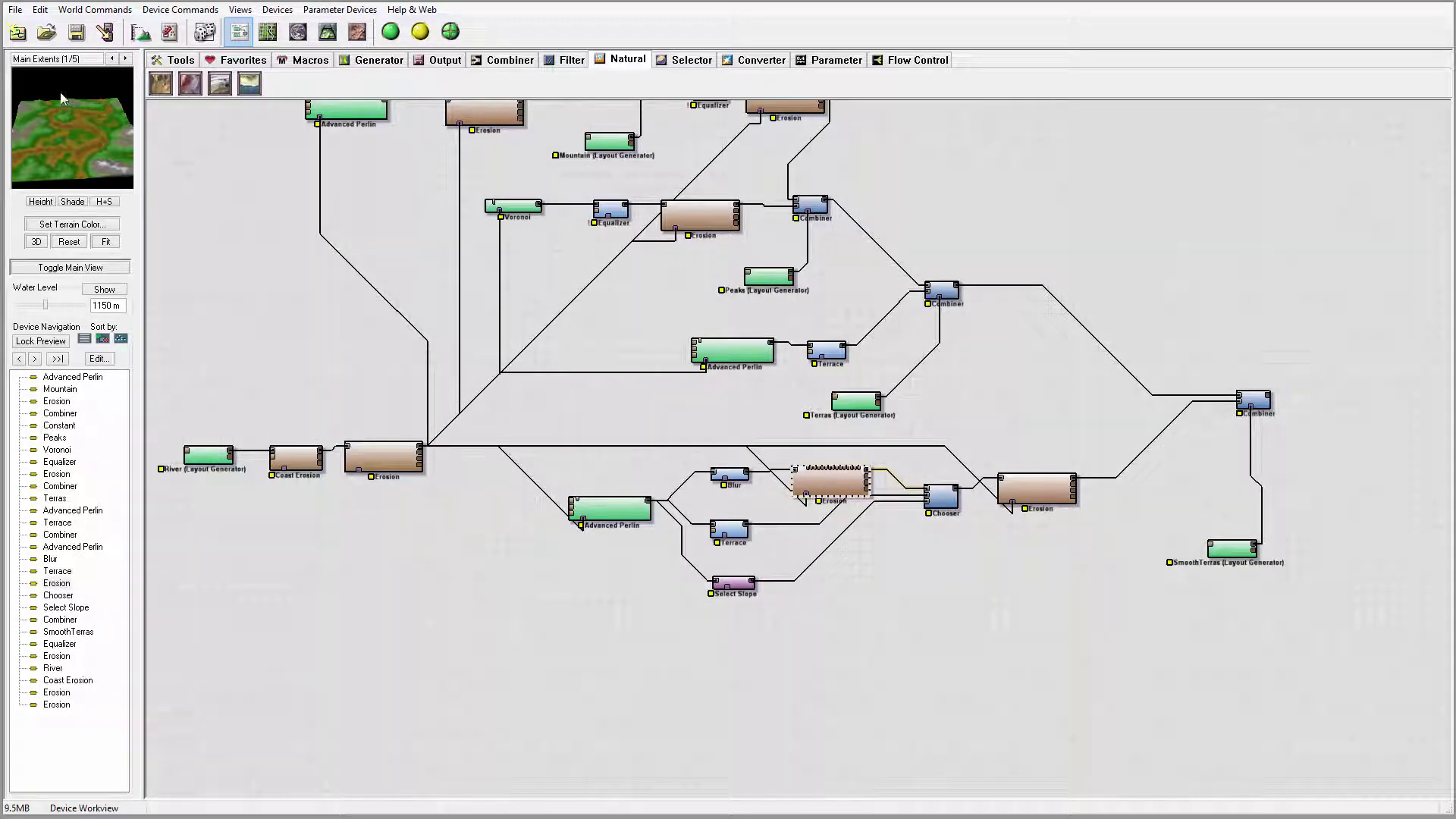
drag(743, 472, 834, 491)
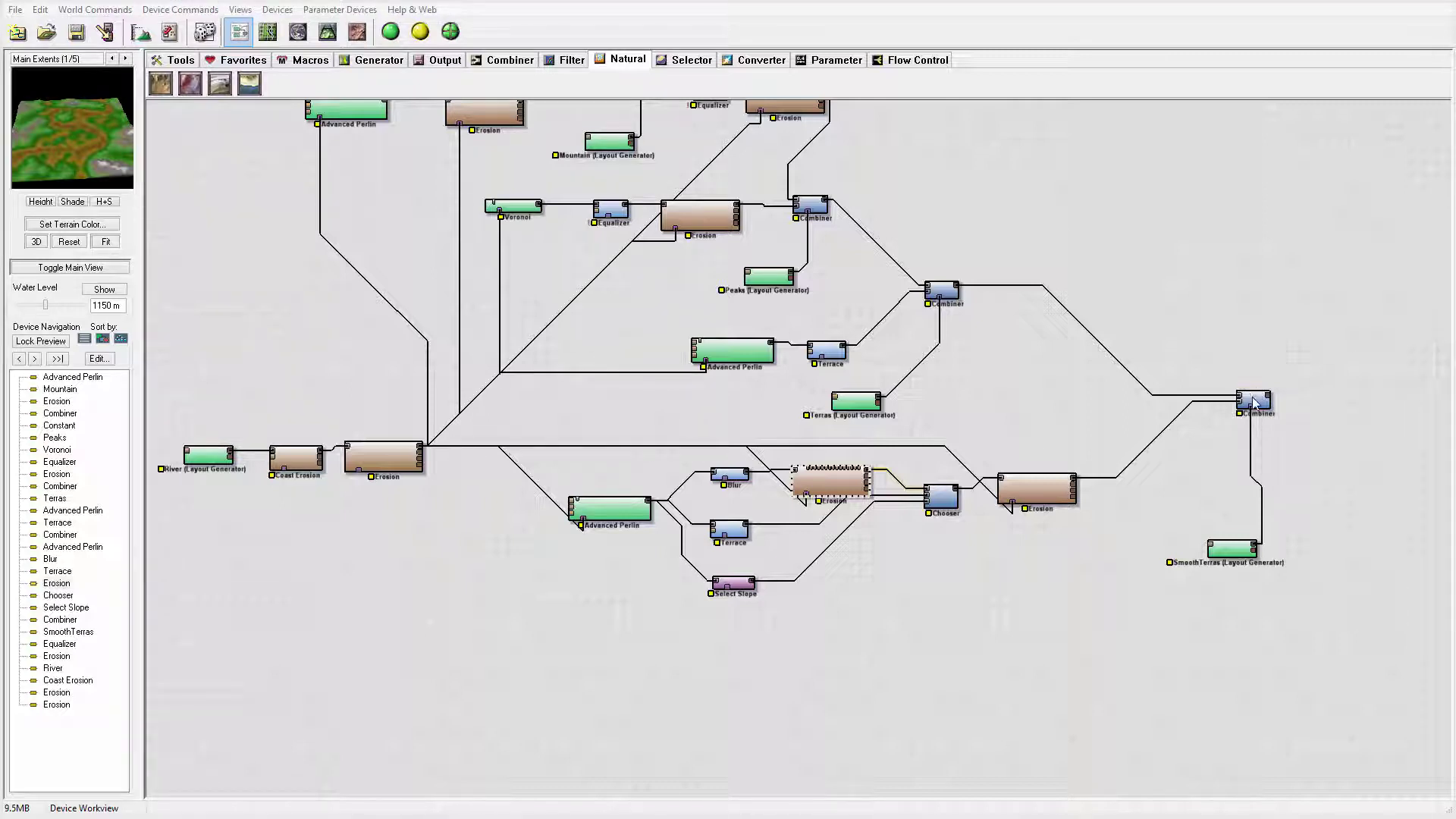
click(328, 31)
Orbit and tilt the 3D terrain to inspect the river channel and snowy peak from low angles
drag(772, 412, 900, 227)
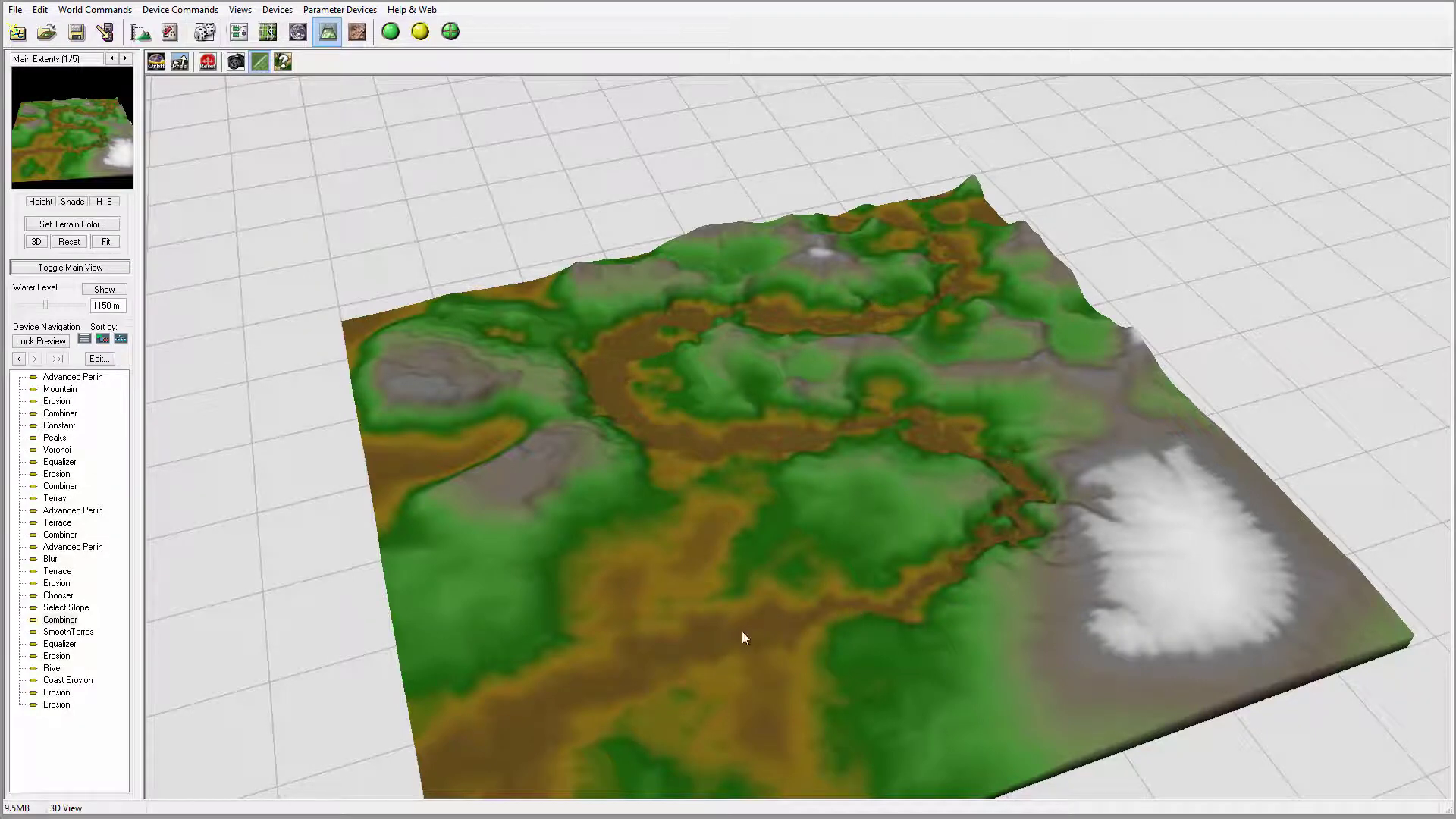
drag(689, 648, 985, 489)
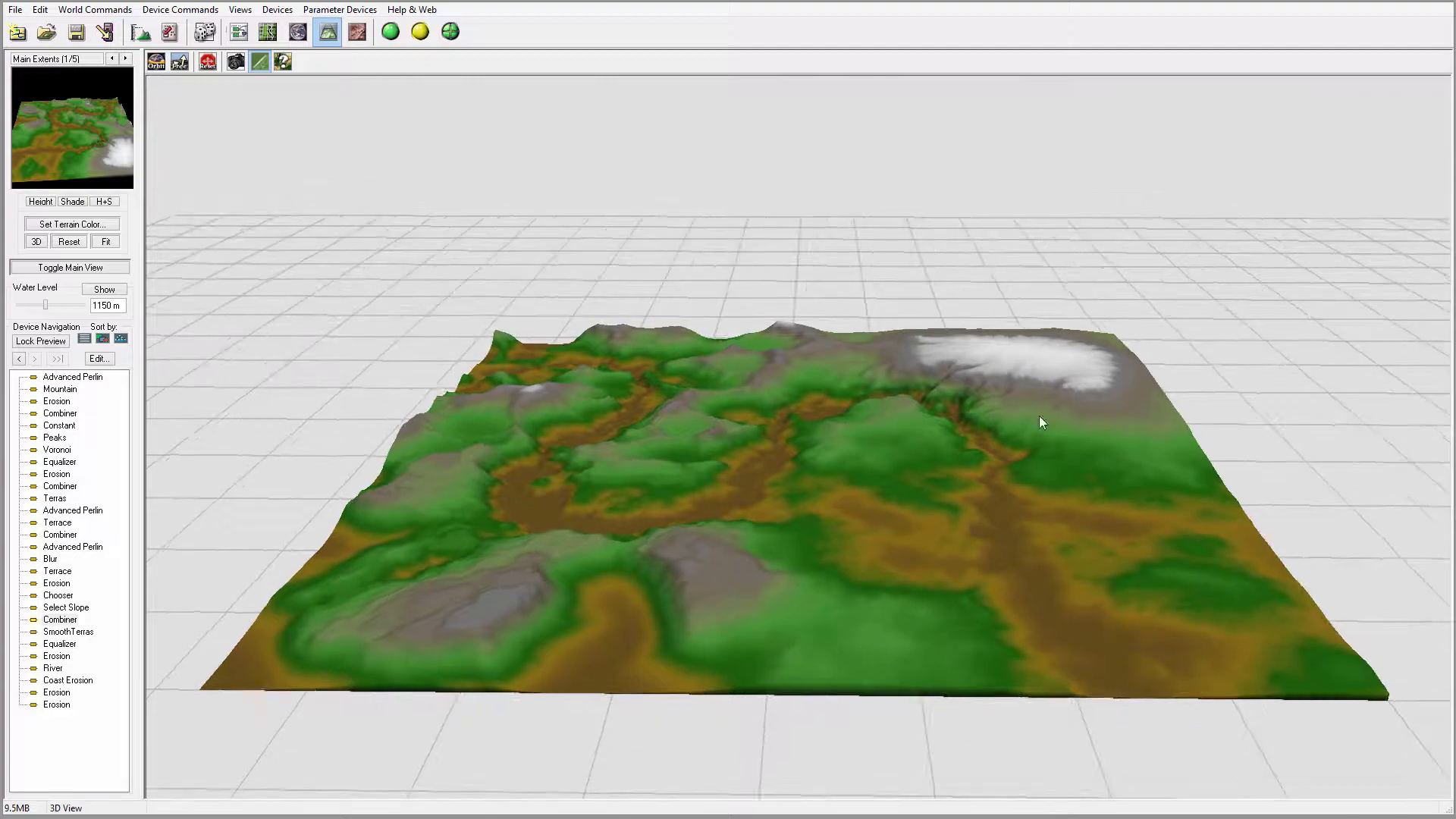
drag(1039, 430, 720, 476)
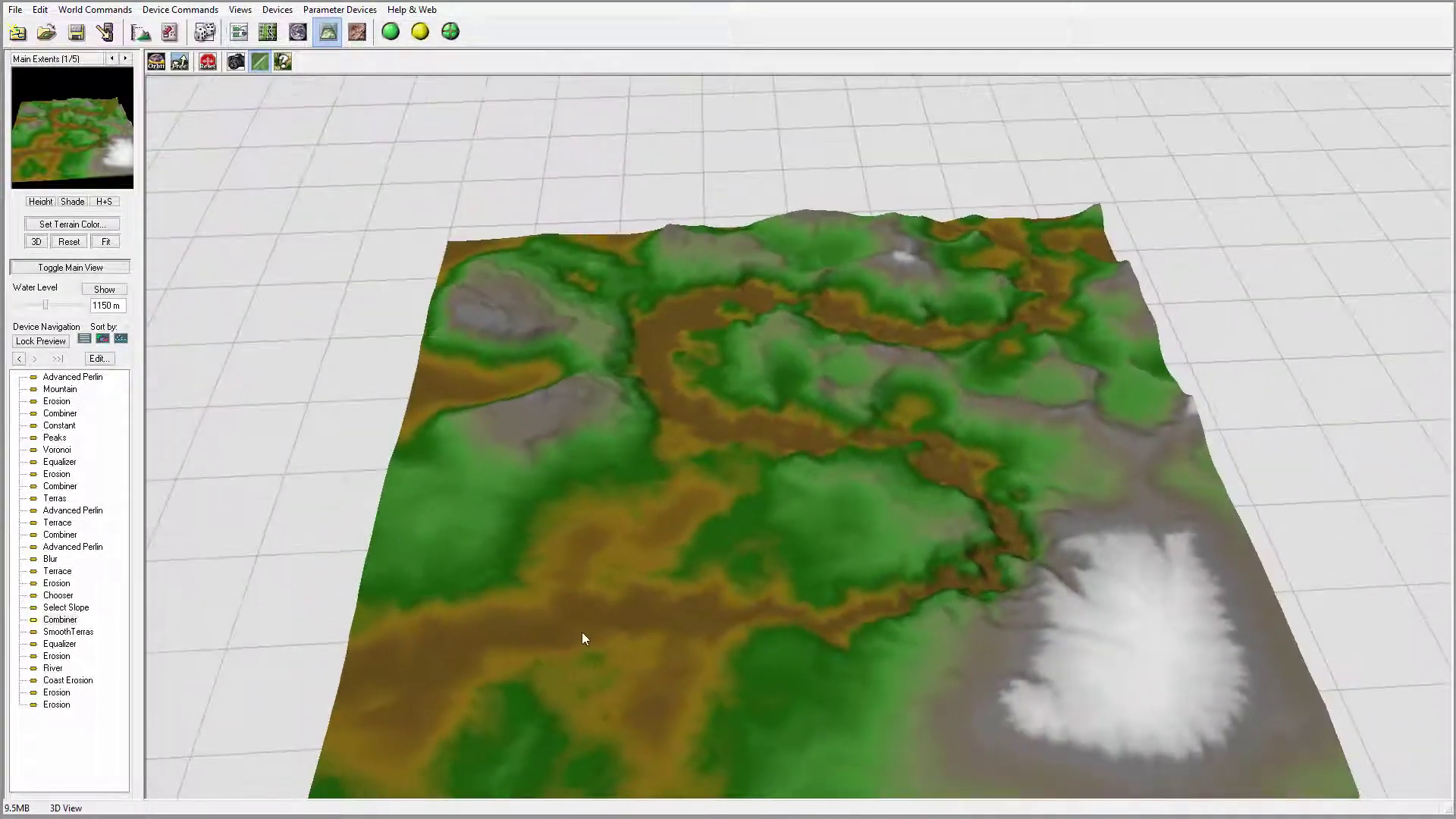
drag(850, 541, 890, 555)
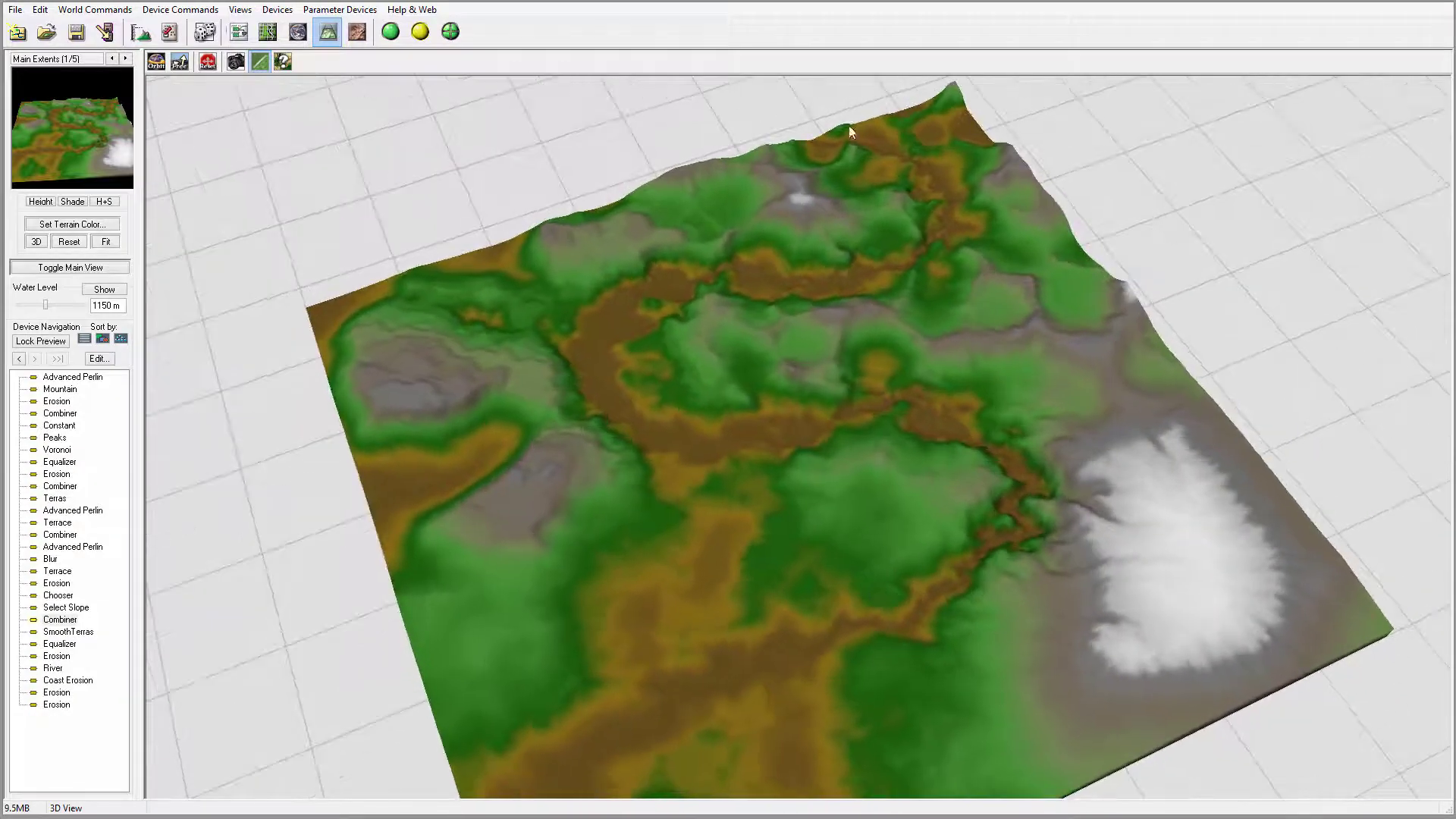
drag(984, 443, 739, 395)
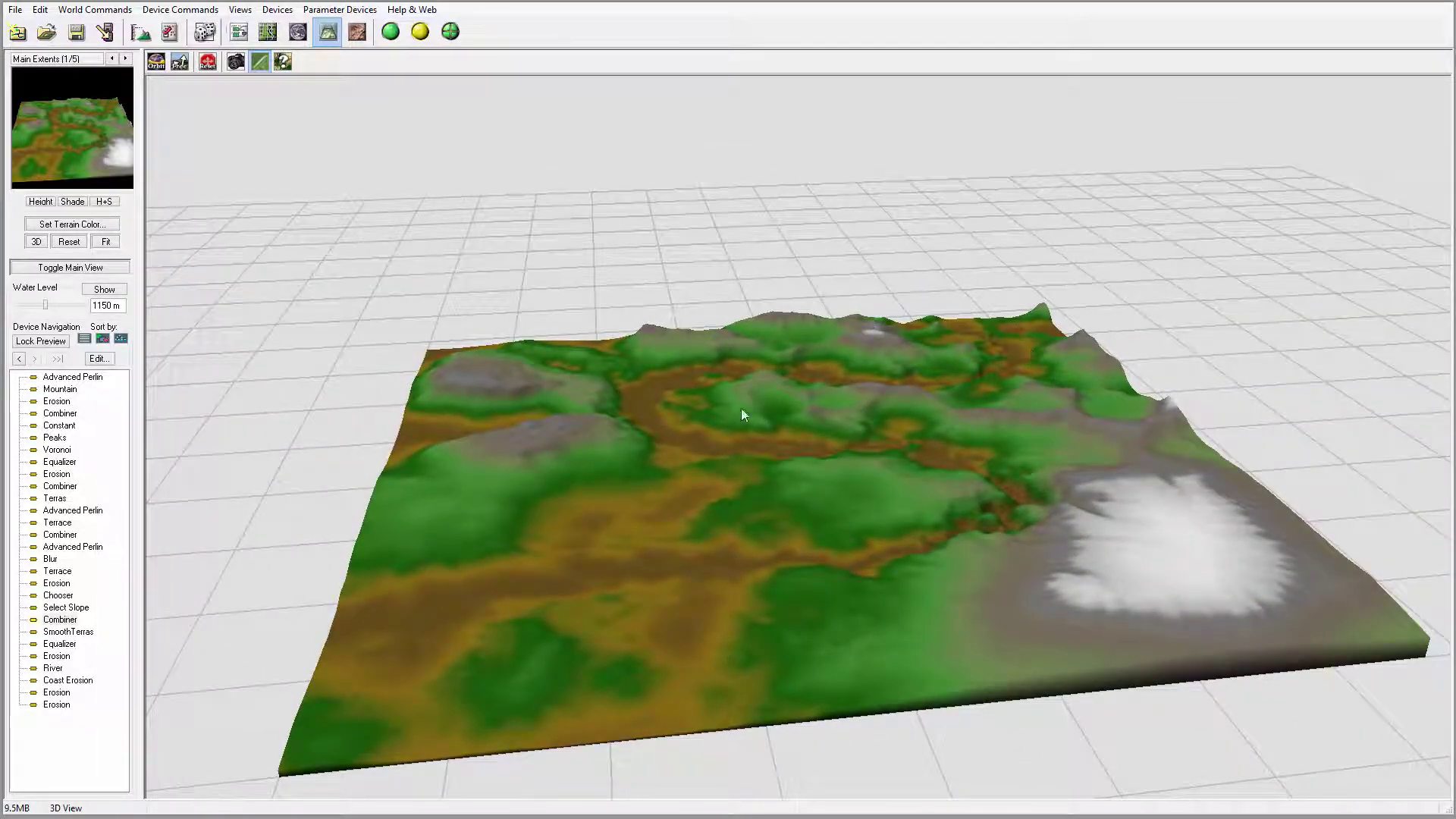
Back in the node graph, shift the River, Coast Erosion and Erosion chain up-left and review the layout
click(239, 32)
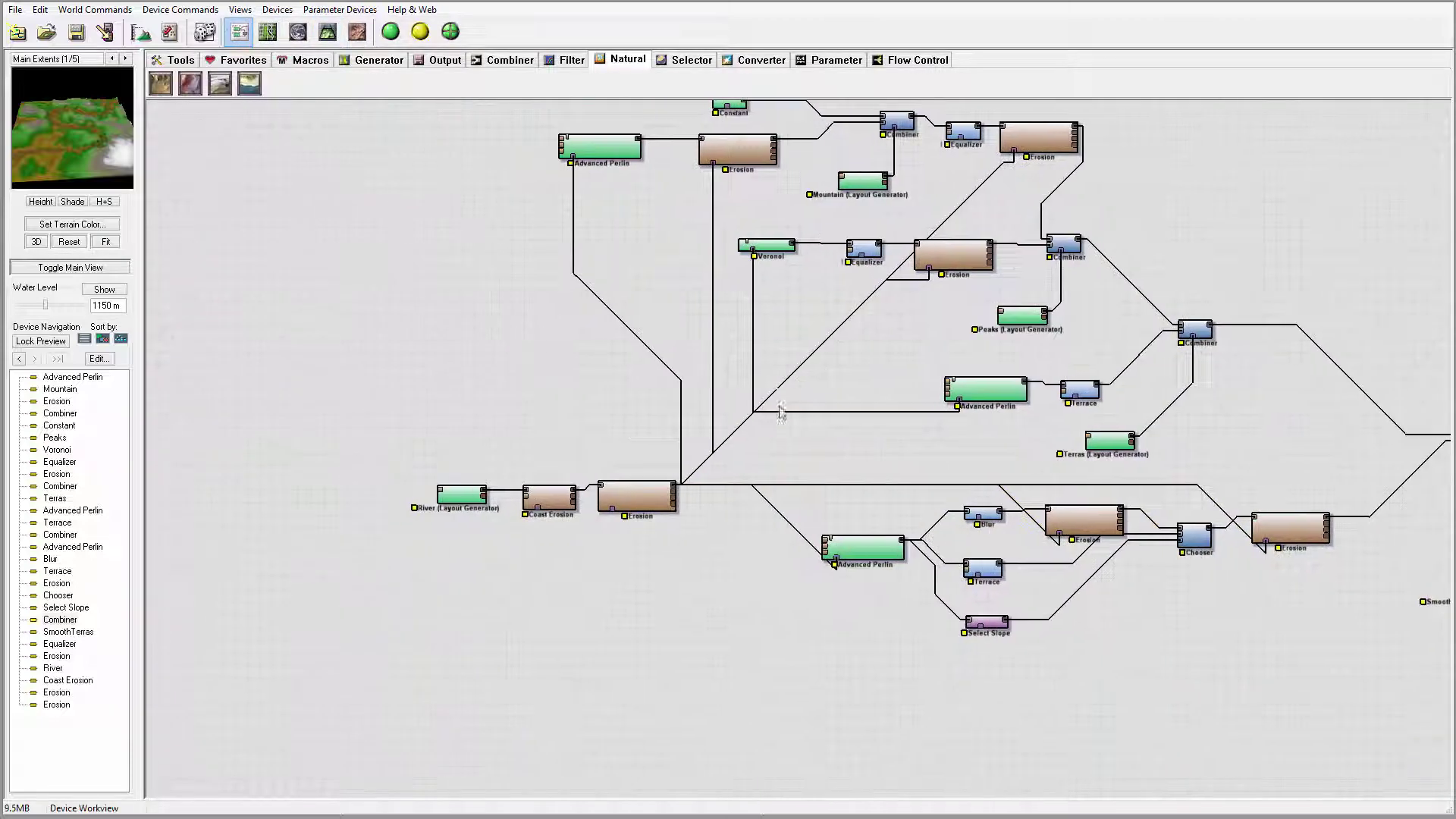
click(531, 166)
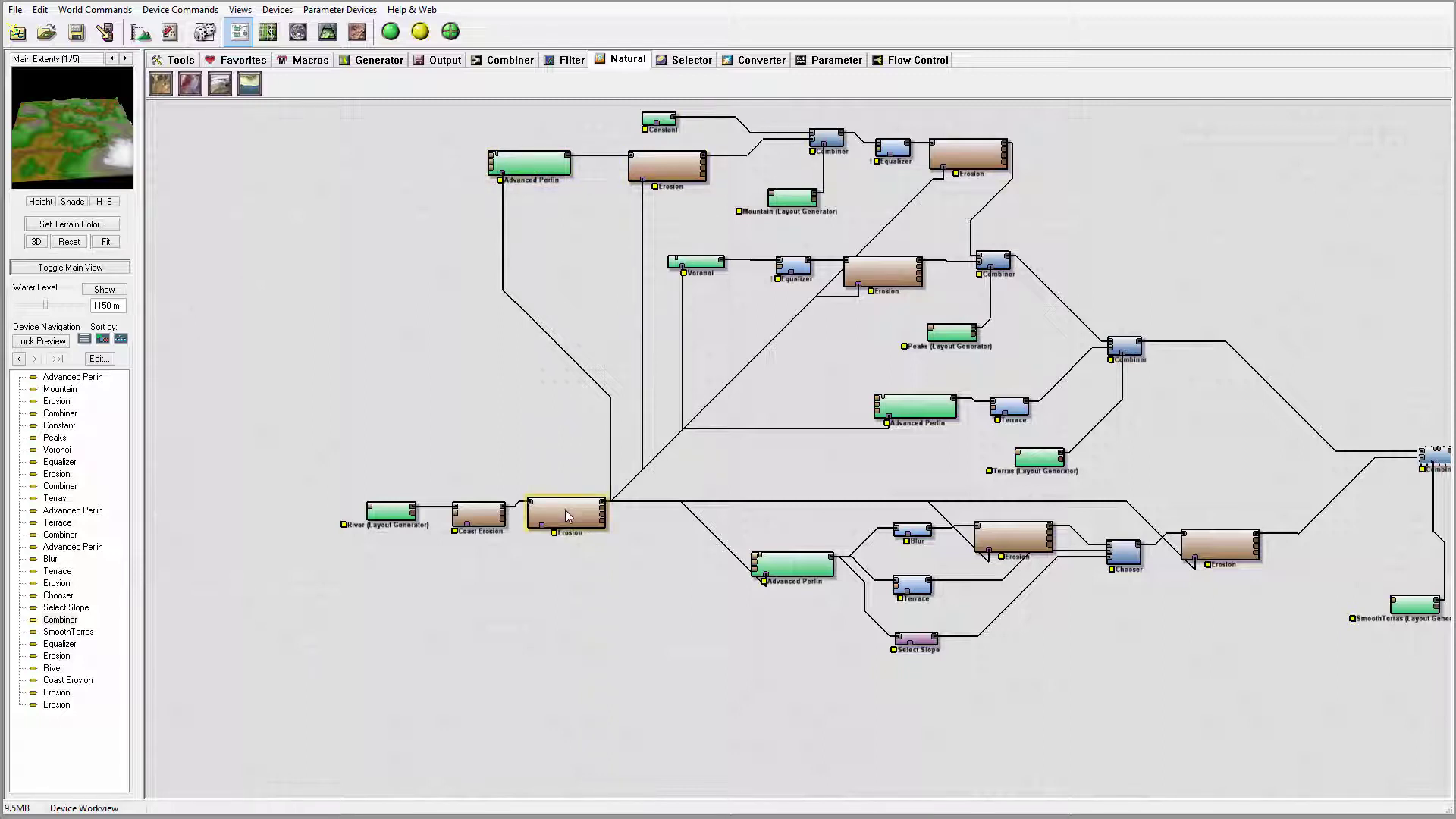
drag(379, 509, 308, 468)
drag(479, 516, 420, 473)
drag(554, 517, 506, 478)
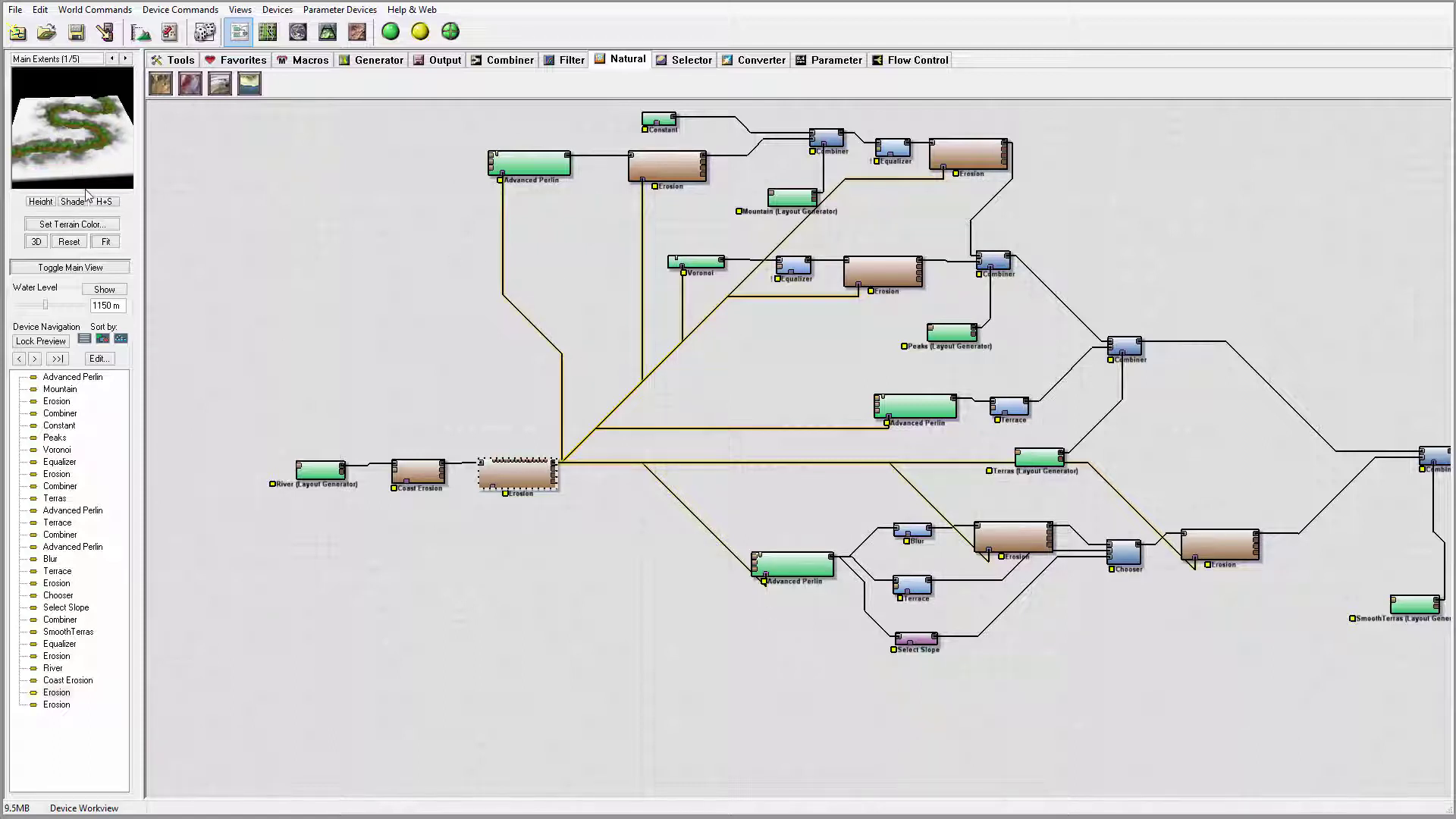
right_drag(717, 457, 474, 426)
right_drag(1114, 351, 1153, 438)
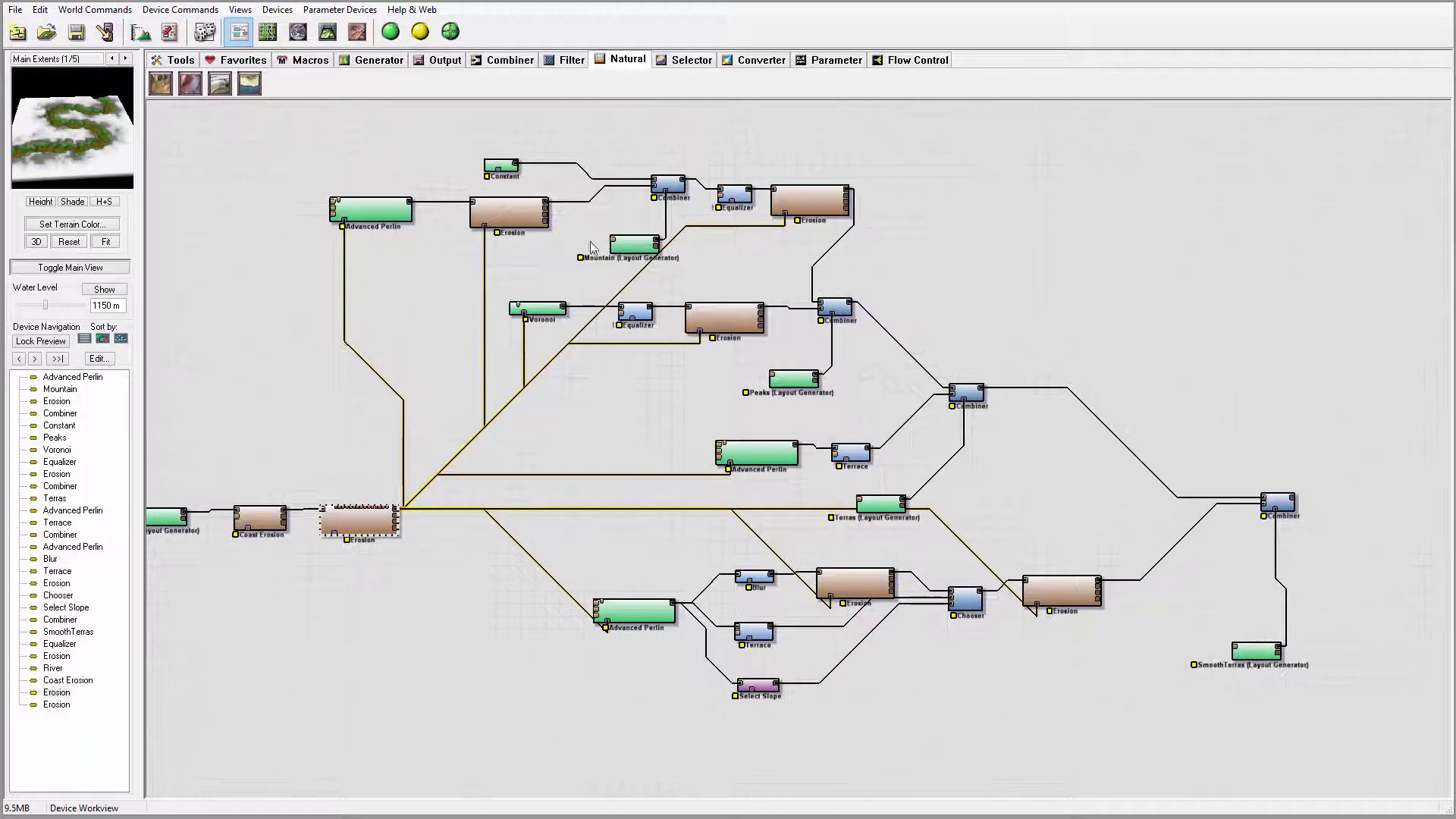
right_drag(1289, 406, 1099, 425)
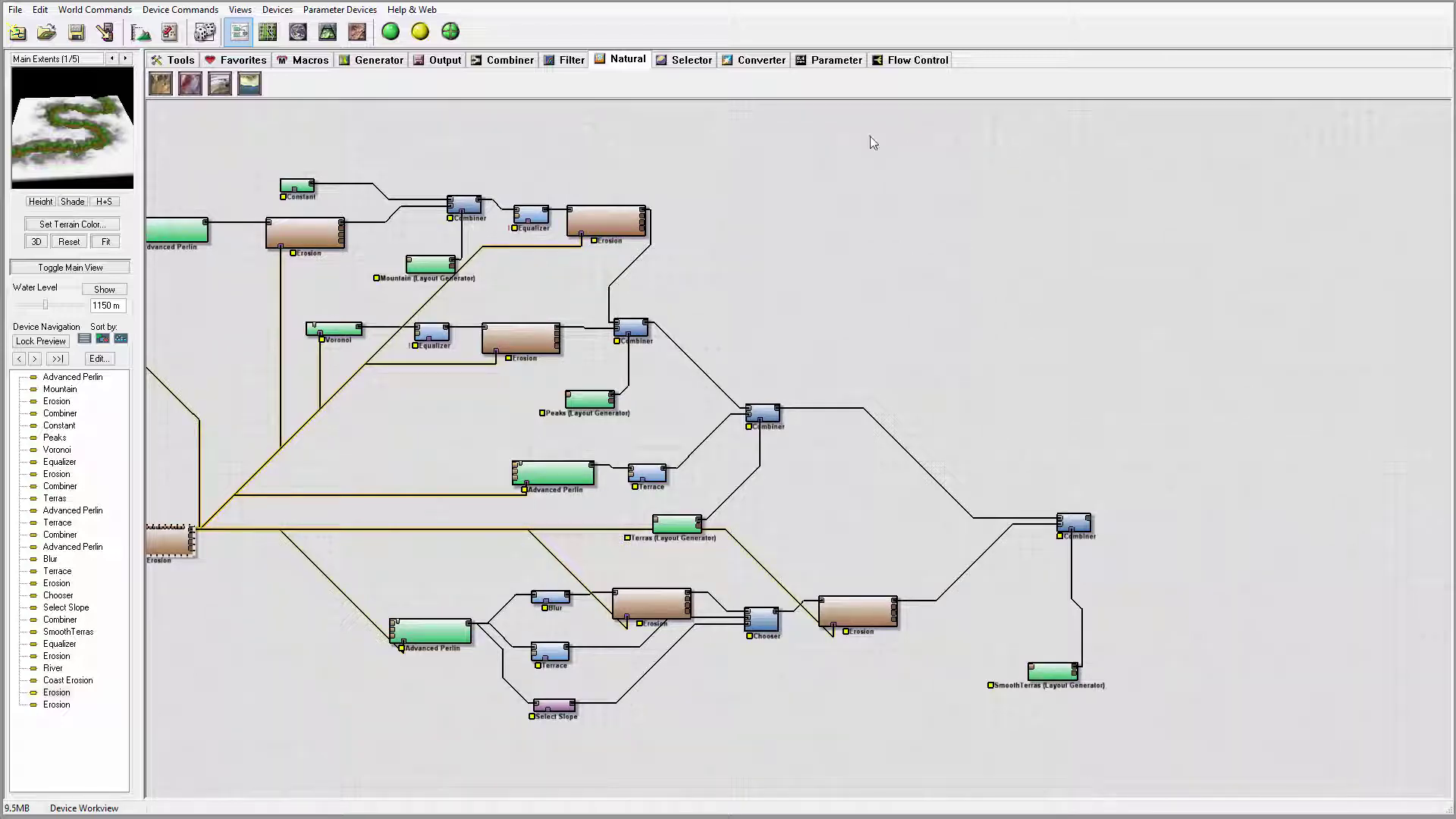
Preview the upper-right Erosion, middle Erosion and middle Combiner outputs
right_drag(714, 250, 767, 262)
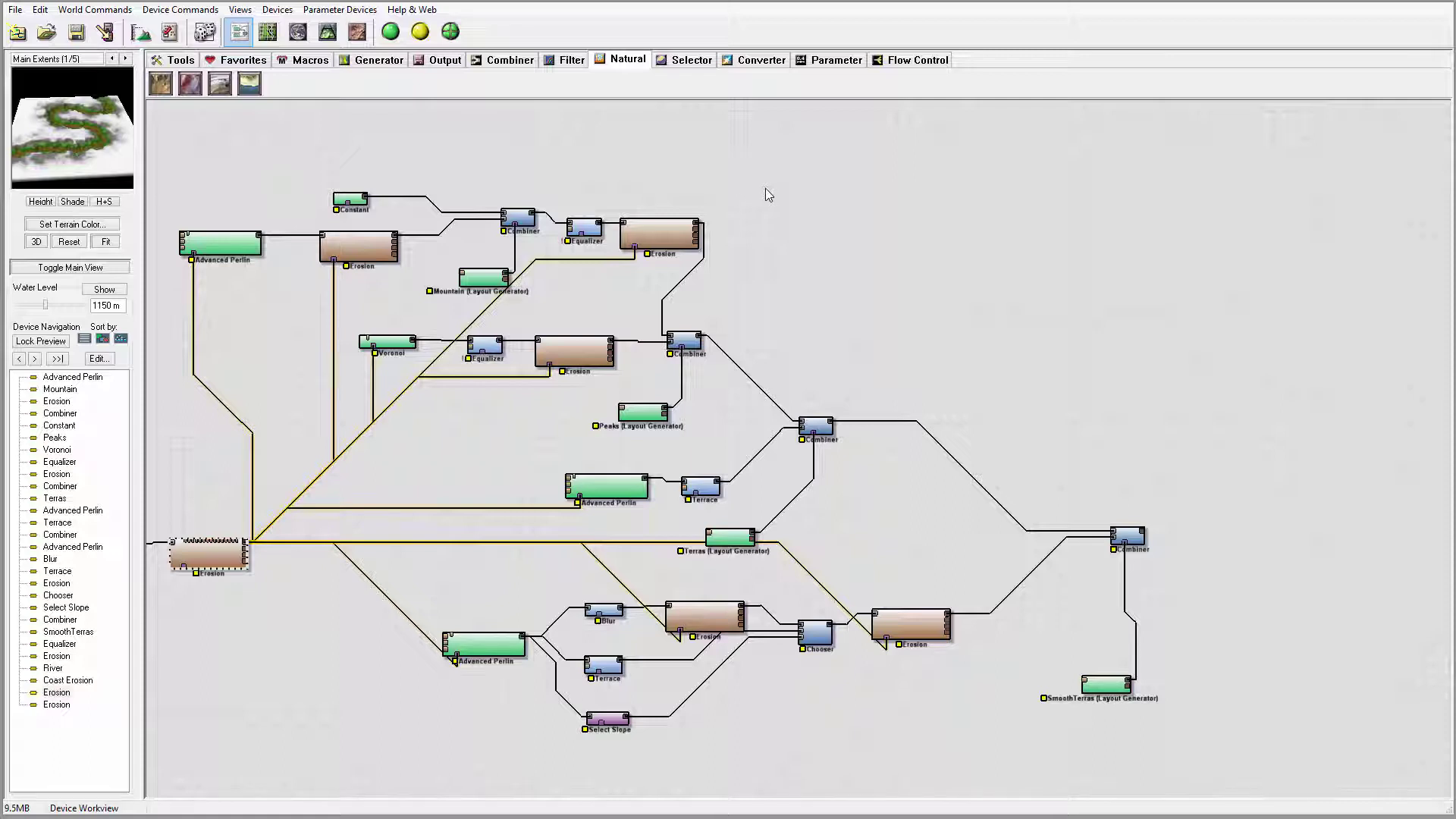
click(658, 235)
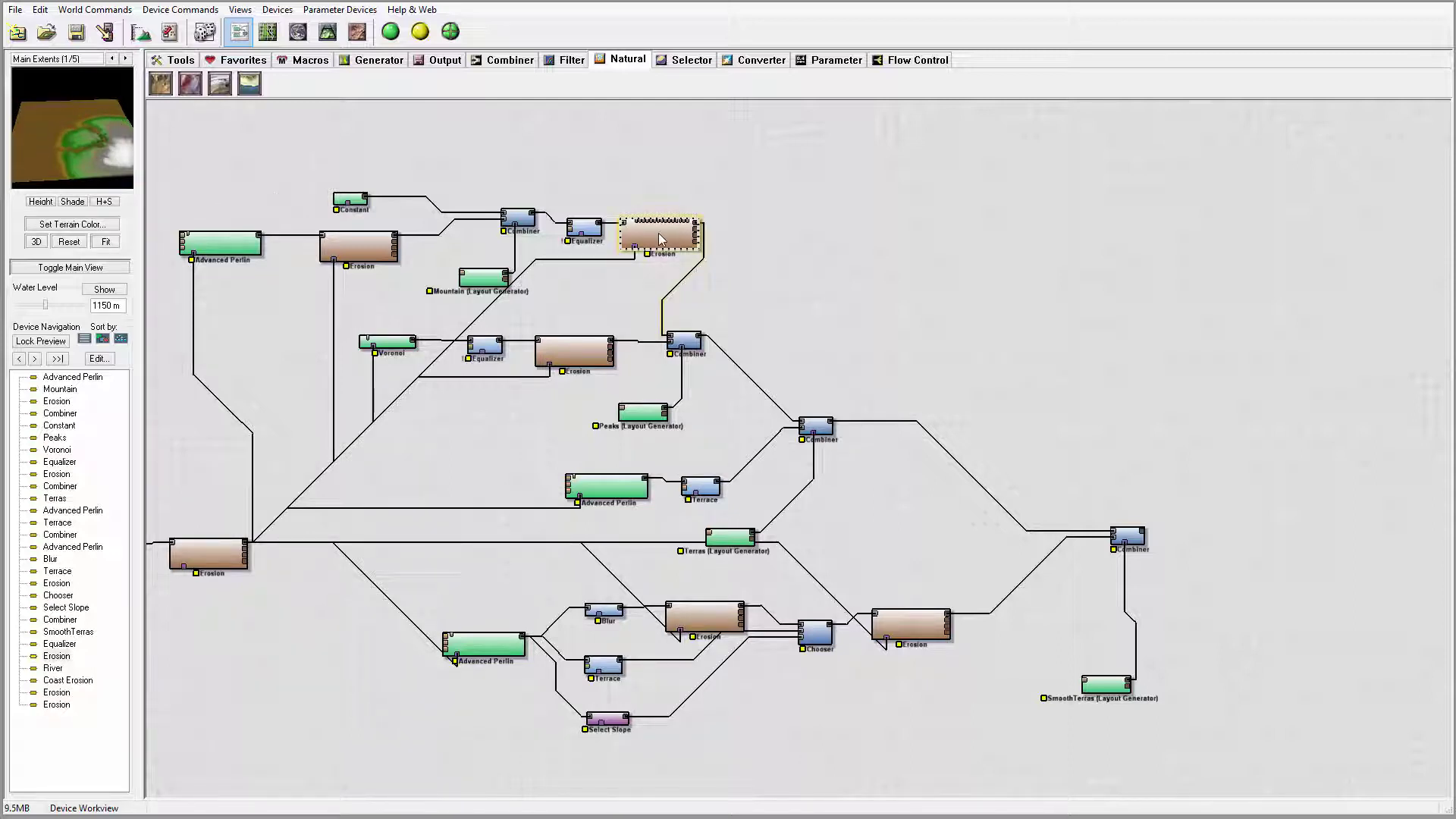
click(573, 350)
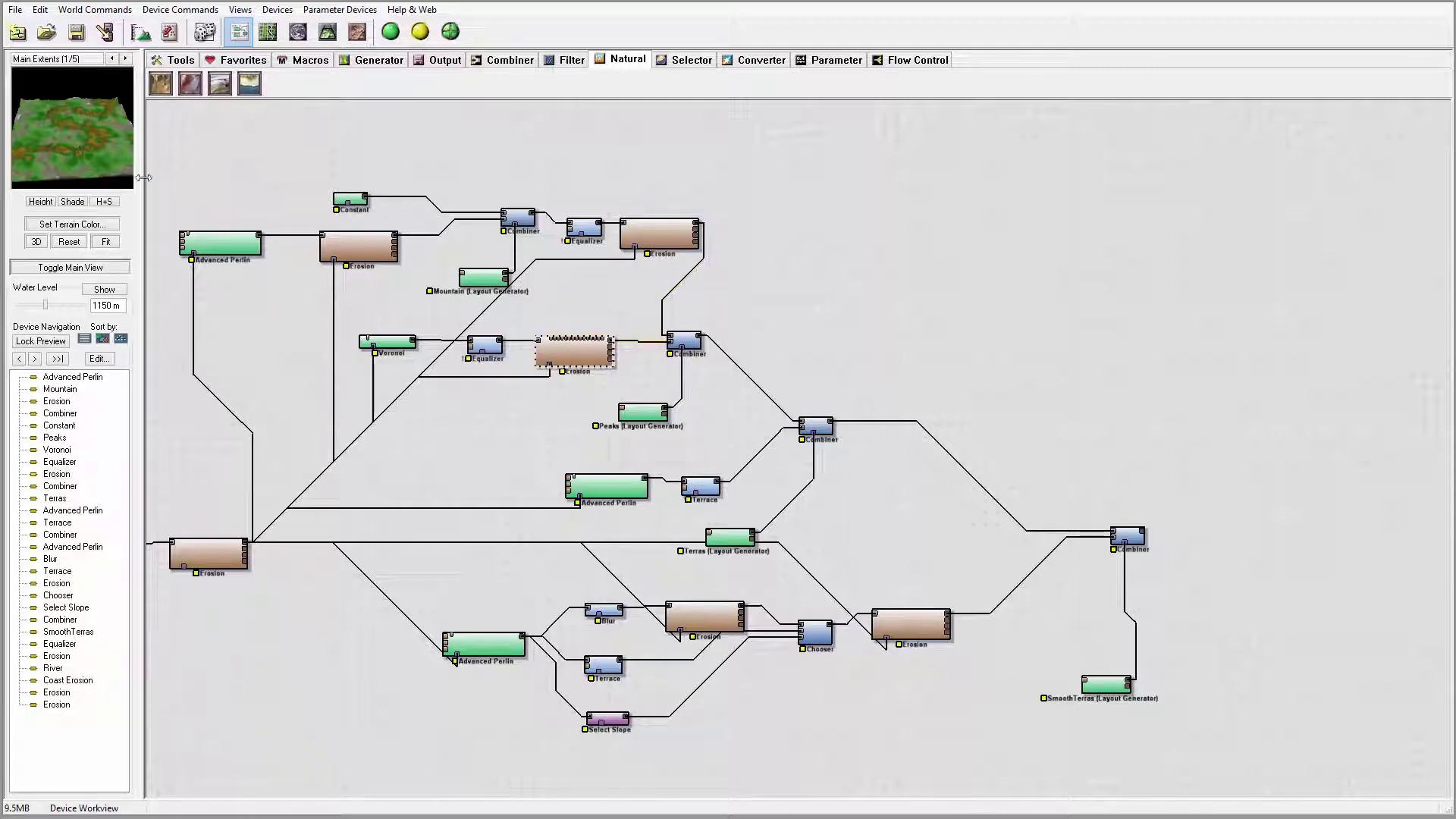
click(684, 338)
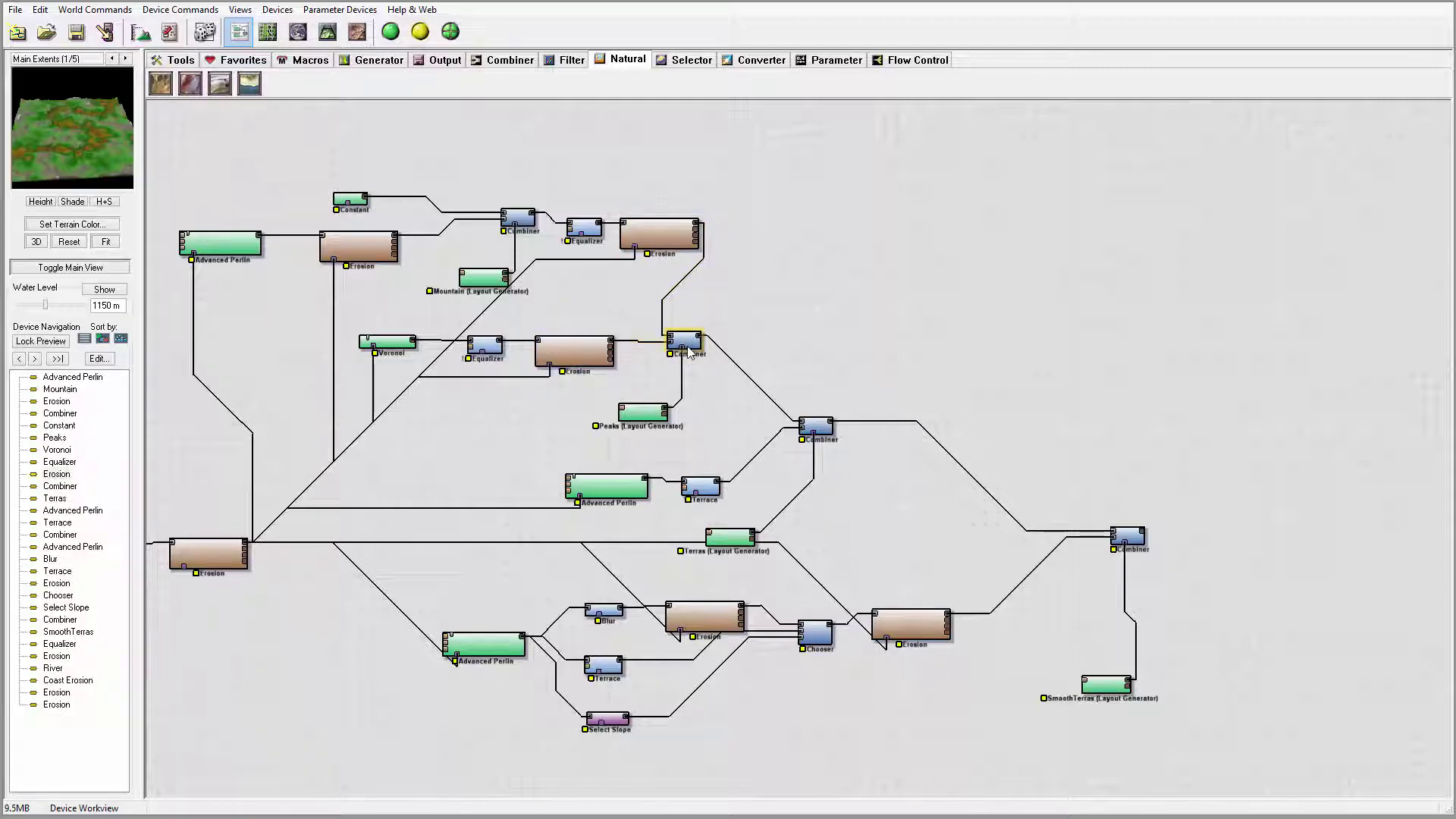
click(692, 348)
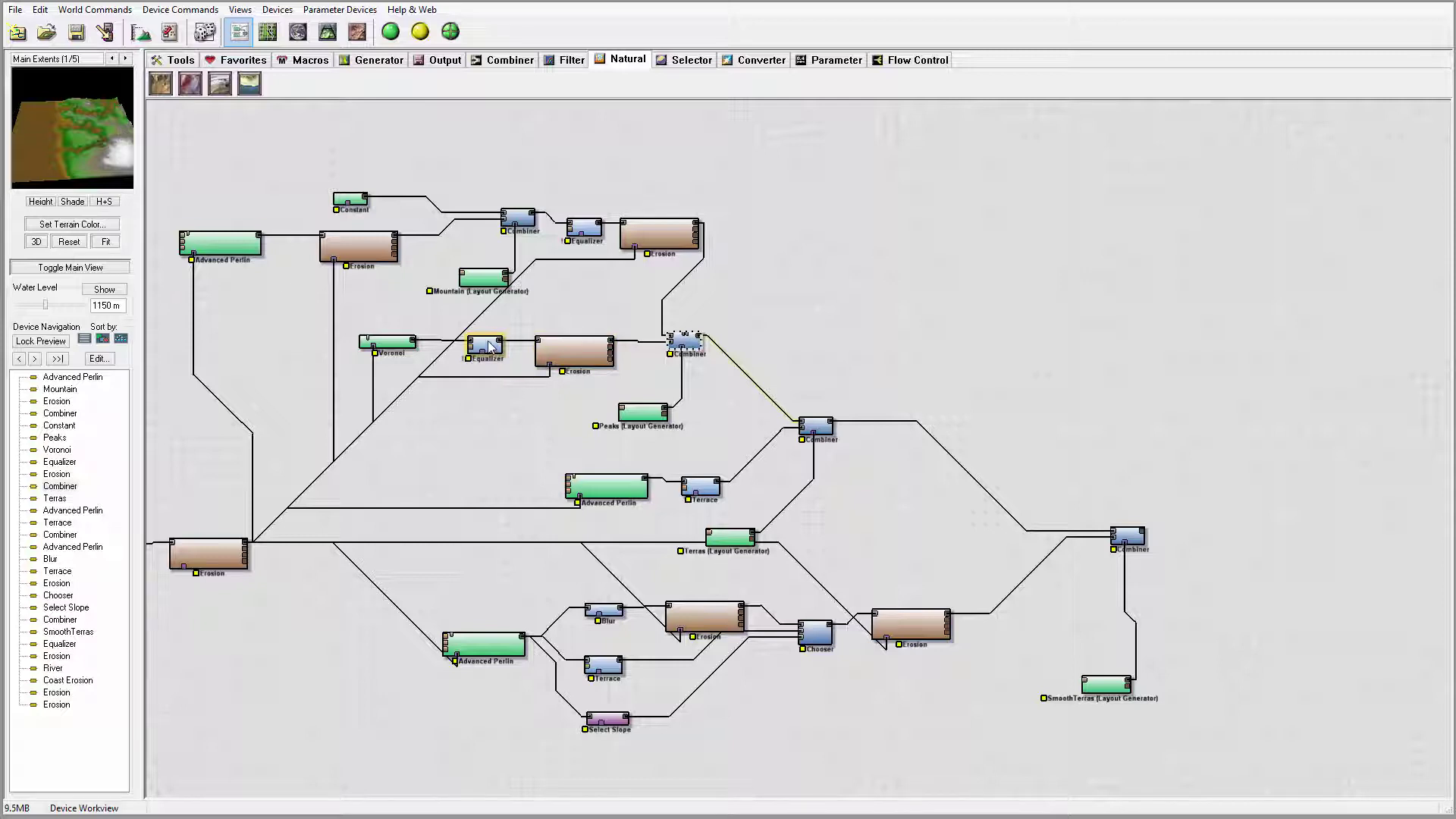
Nudge the Equalizer slightly up-left and the Peaks node slightly down
drag(489, 346, 484, 340)
drag(644, 411, 641, 418)
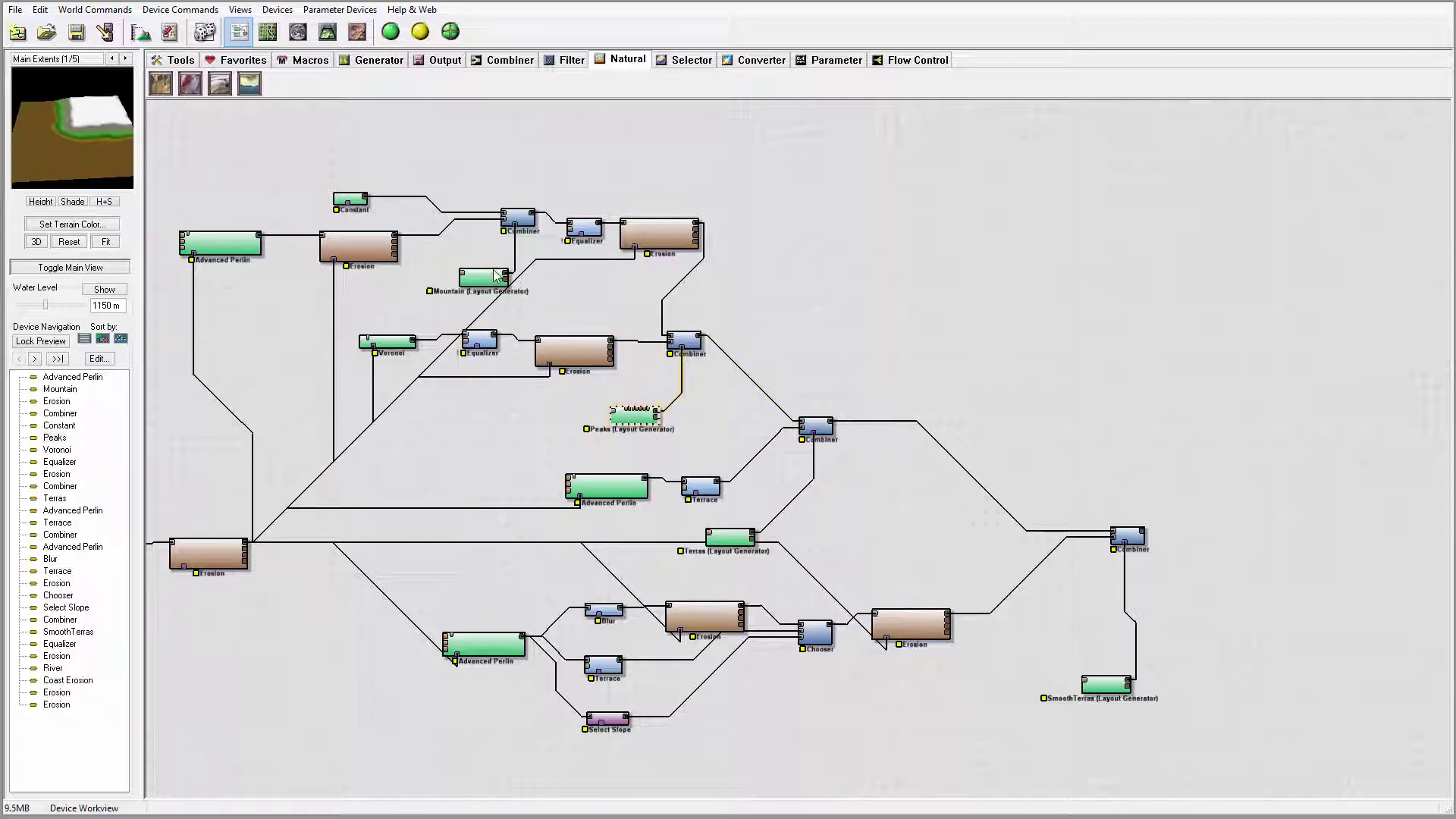
click(643, 422)
Preview the Terras and SmoothTerras layouts, then pan across the graph
click(730, 538)
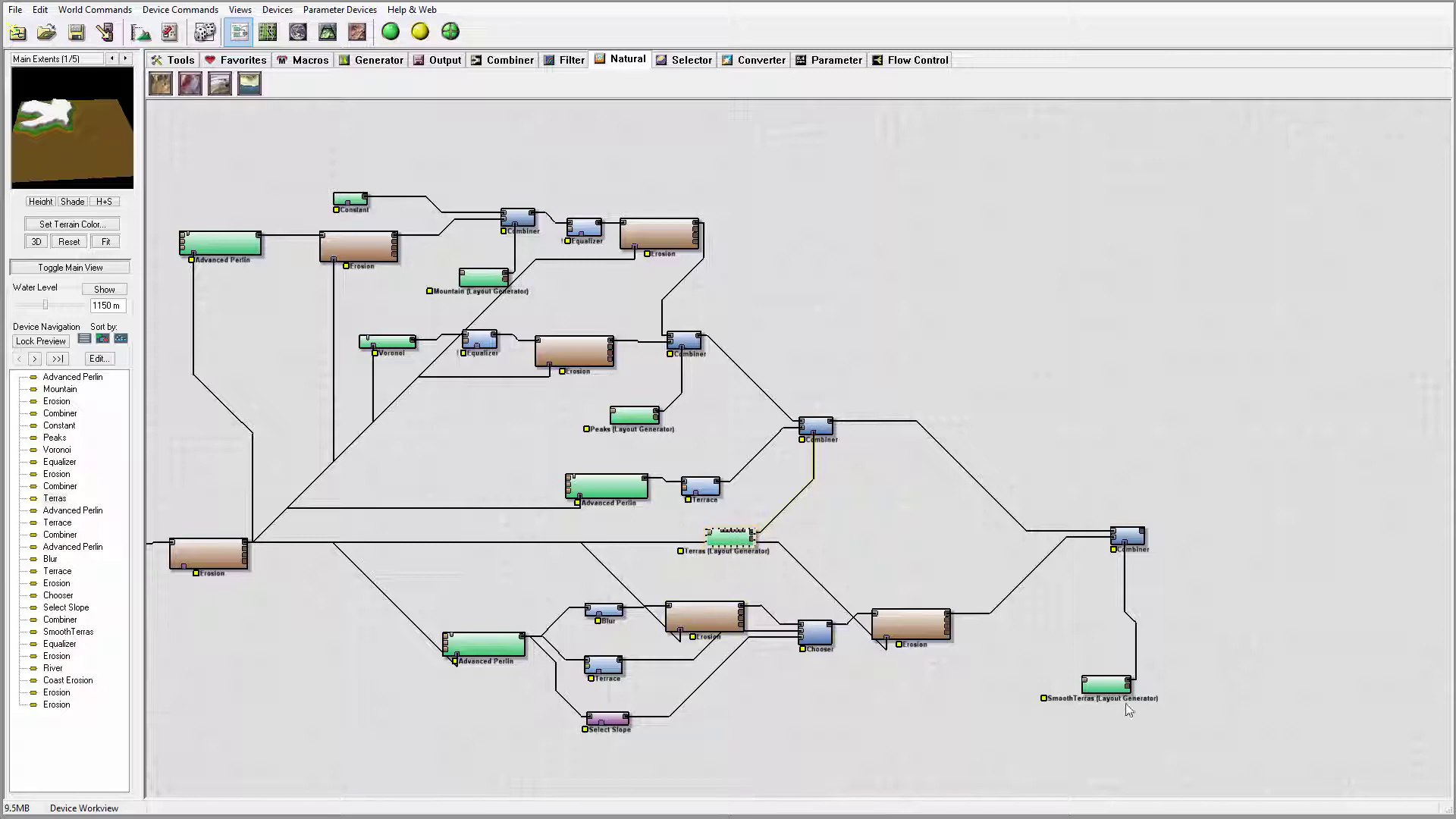
click(1105, 685)
right_drag(1102, 341, 661, 157)
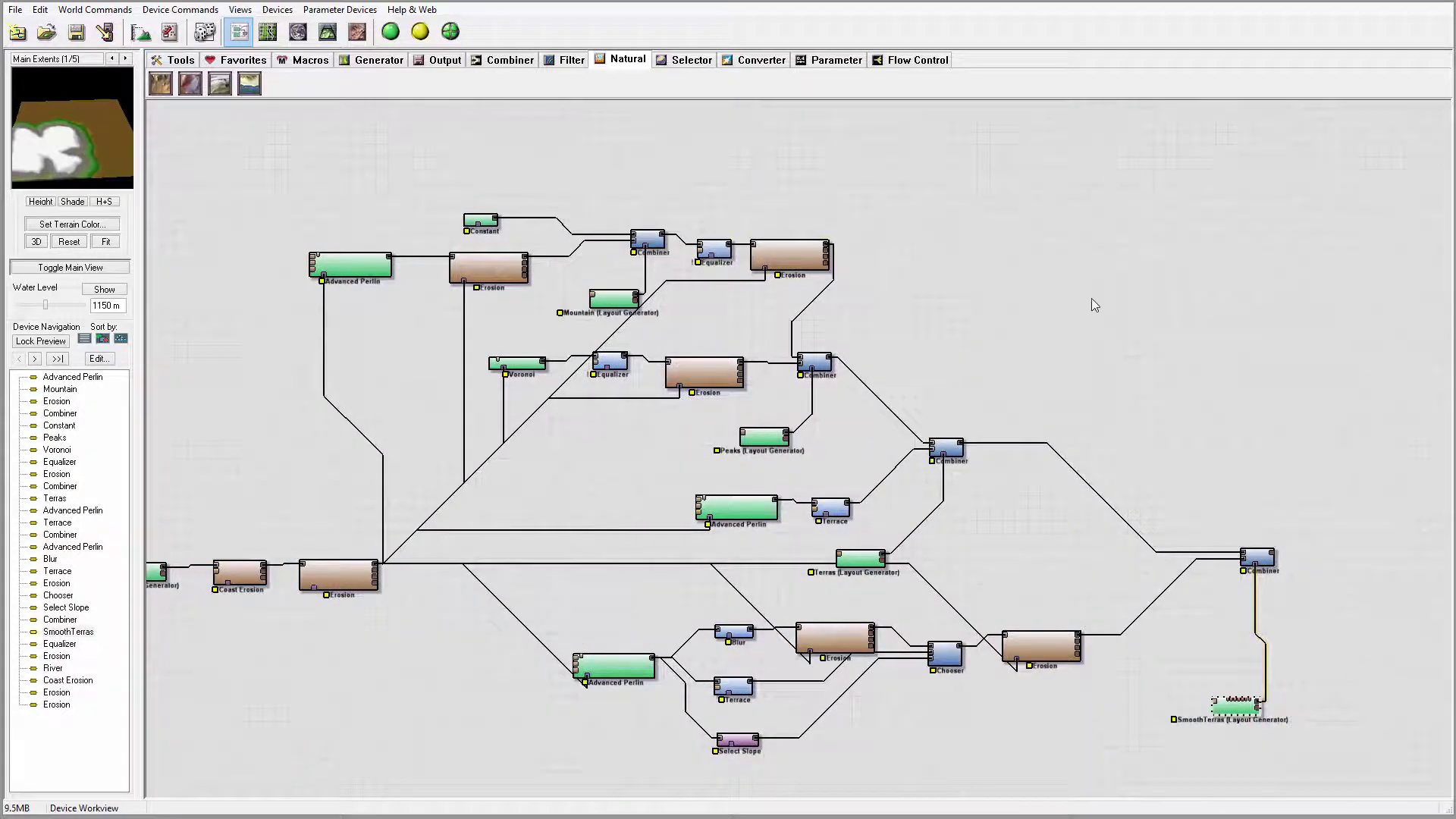
right_drag(1088, 301, 638, 196)
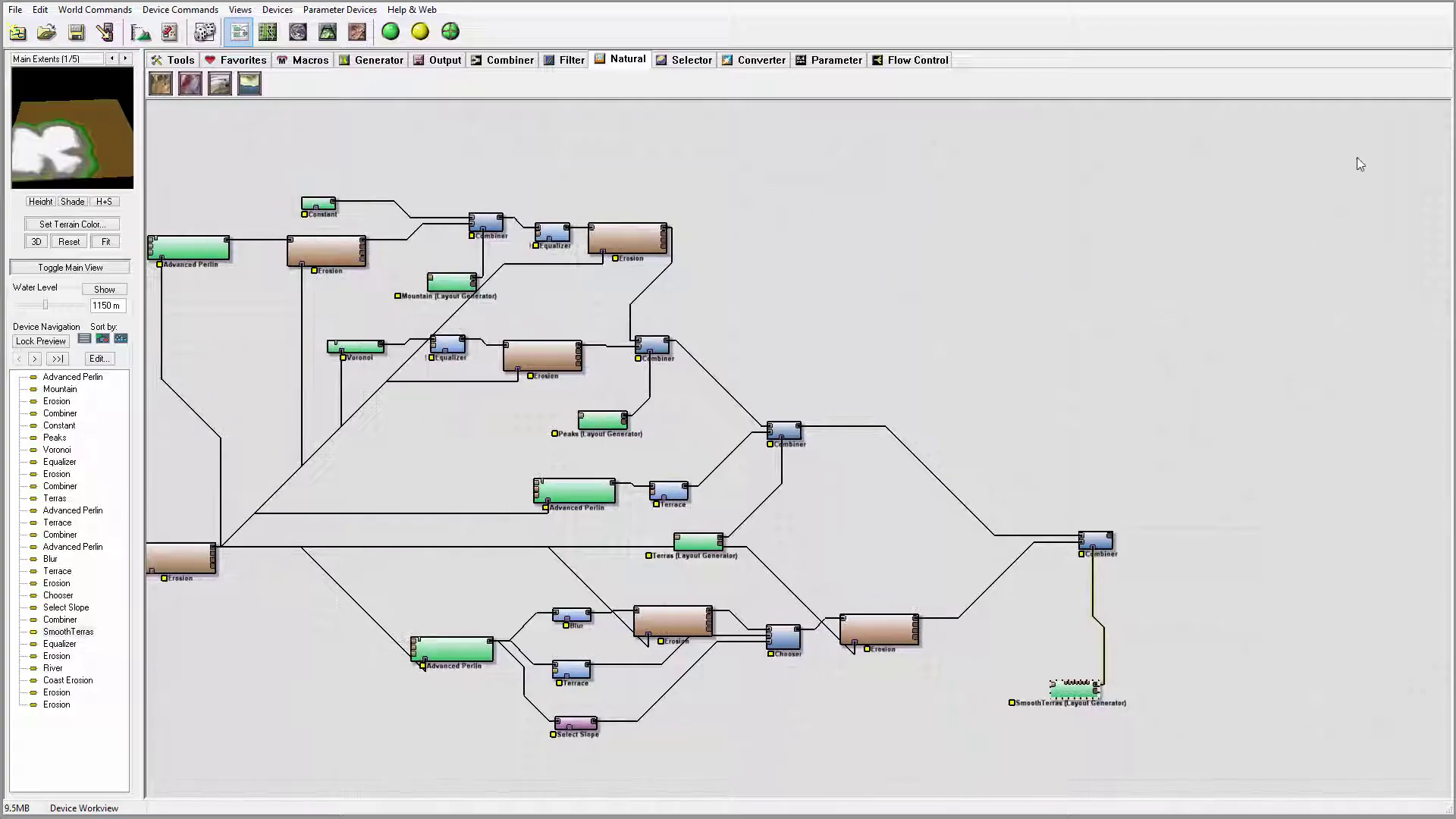